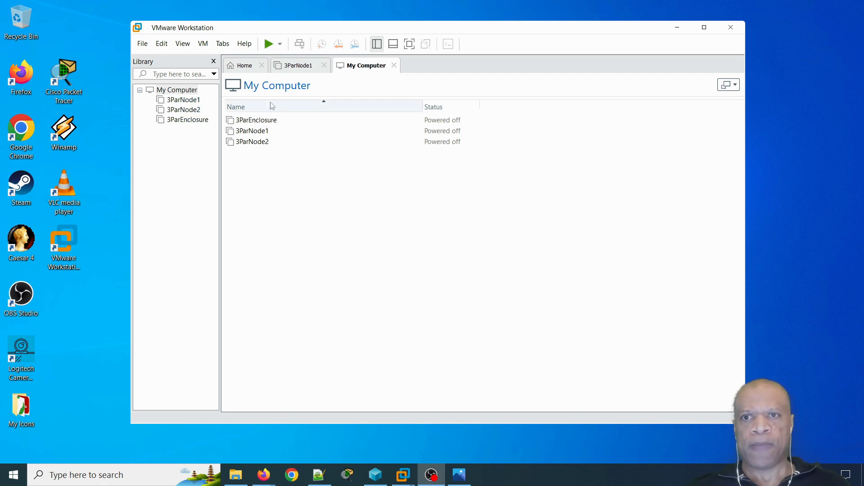
# - Look through the VMware Workstation menus, then put the window back in place
pyautogui.moveTo(332, 30); pyautogui.dragTo(357, 45)
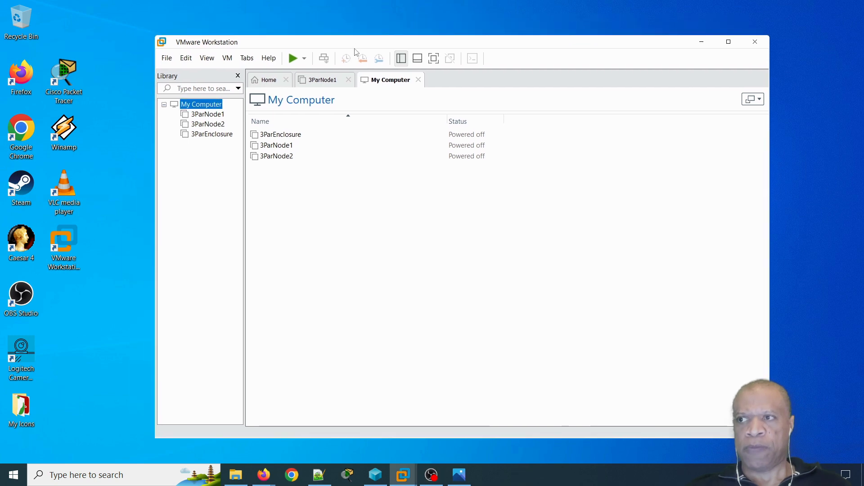
pyautogui.click(186, 58)
pyautogui.moveTo(207, 59)
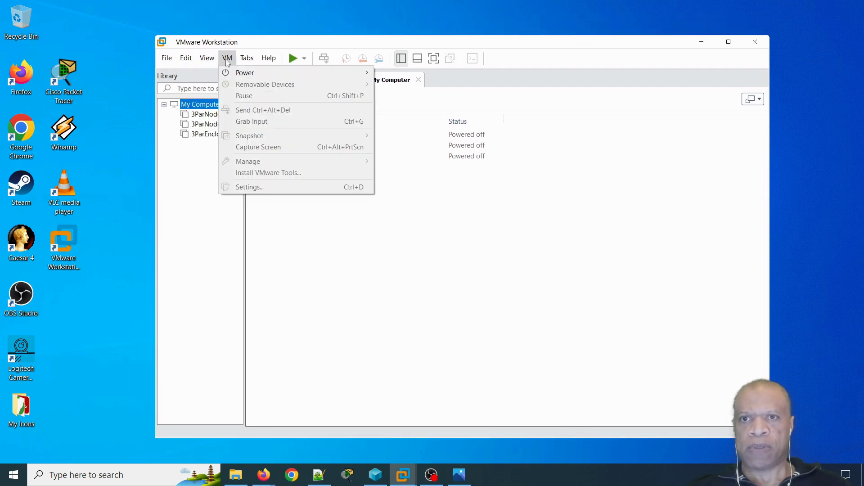
pyautogui.moveTo(246, 61)
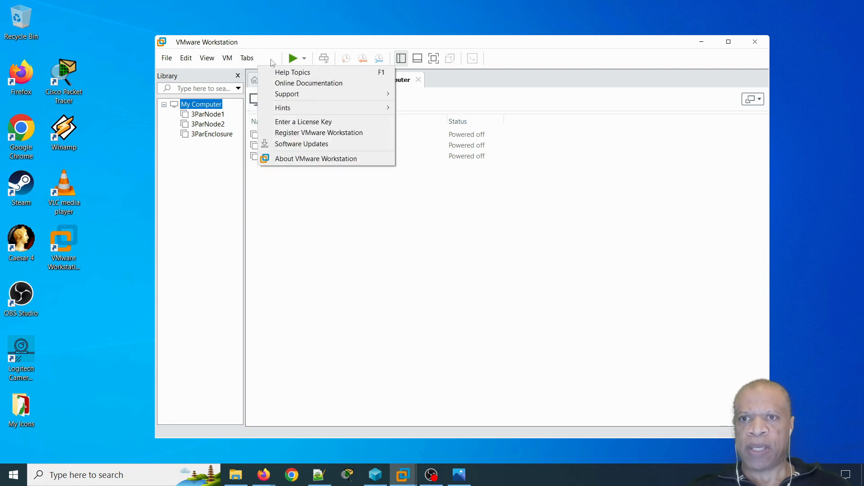
pyautogui.moveTo(164, 62)
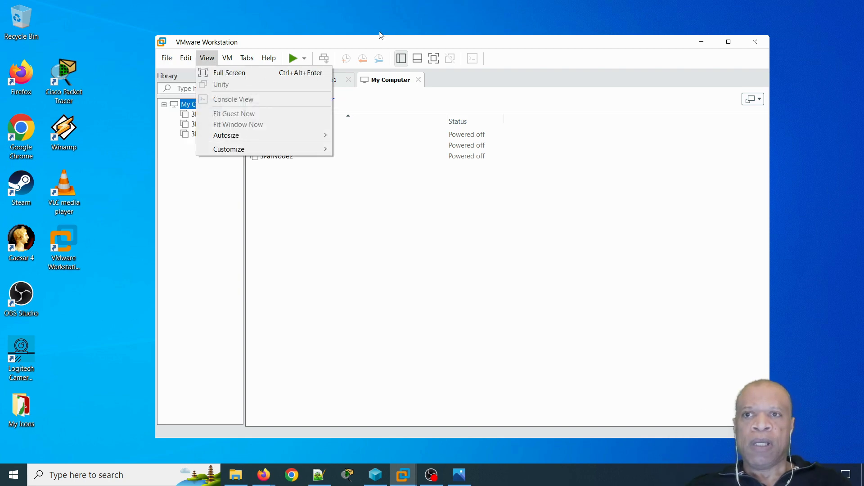
pyautogui.press('Escape')
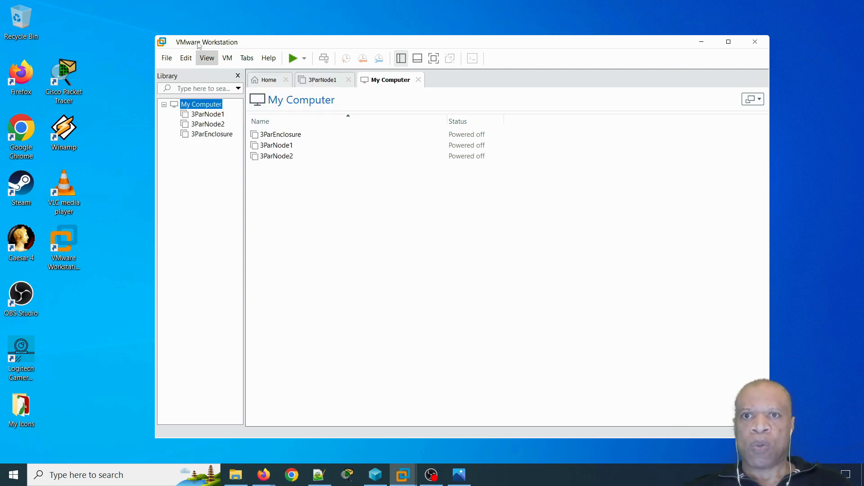
pyautogui.moveTo(296, 43); pyautogui.dragTo(261, 39)
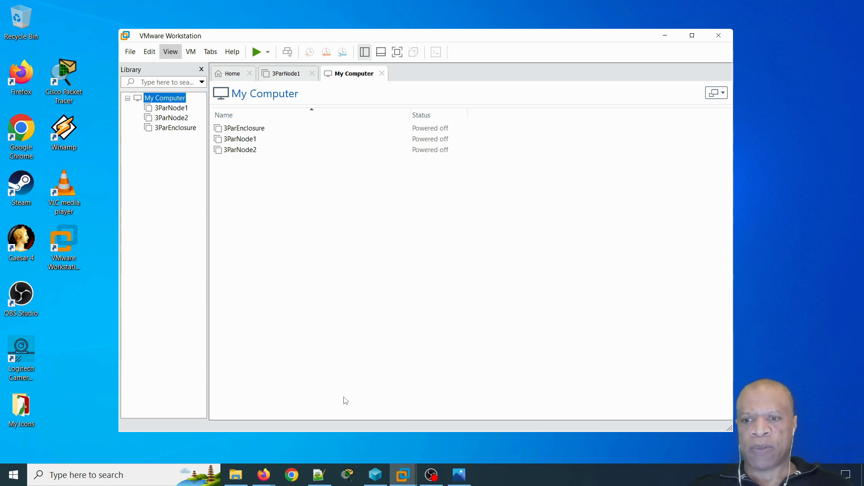
# - Check the 3.75 GB size of the SSMC 3.8 ISO on the HPE Software Center page
pyautogui.moveTo(266, 478)
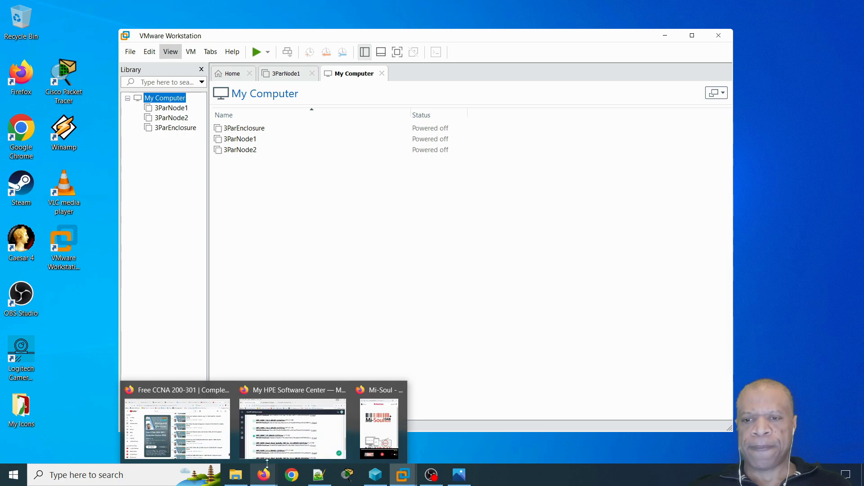
pyautogui.click(290, 395)
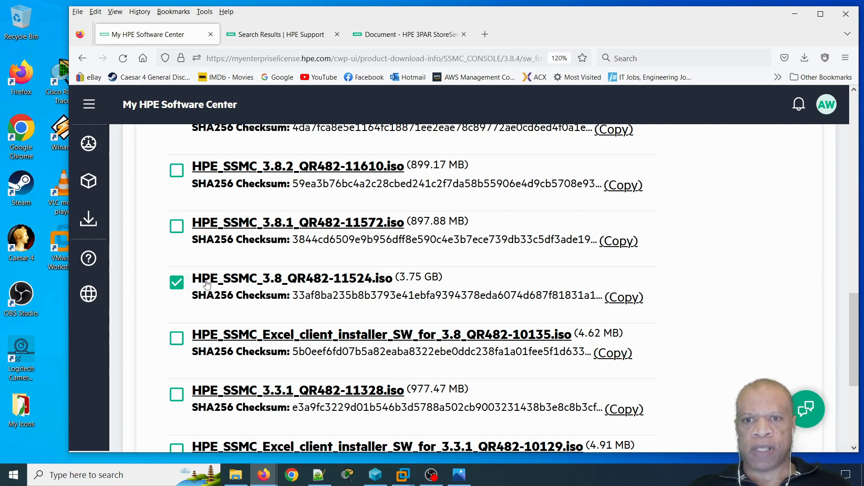
pyautogui.moveTo(477, 286); pyautogui.dragTo(395, 280)
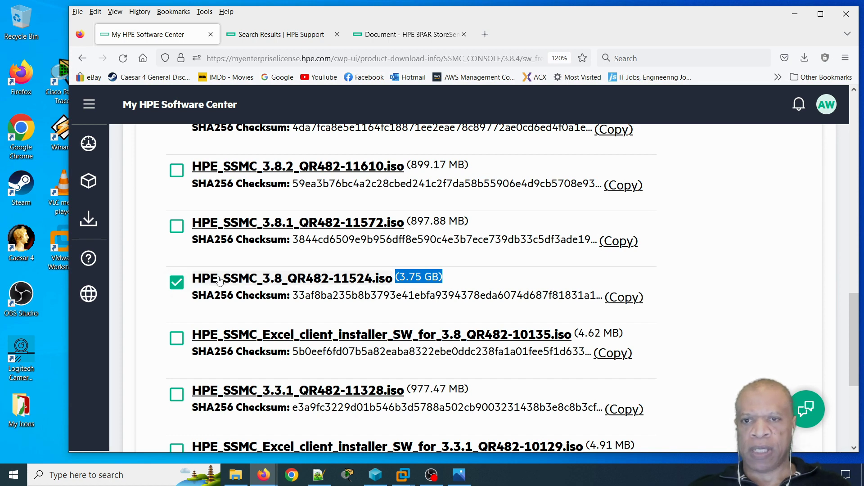
pyautogui.click(469, 284)
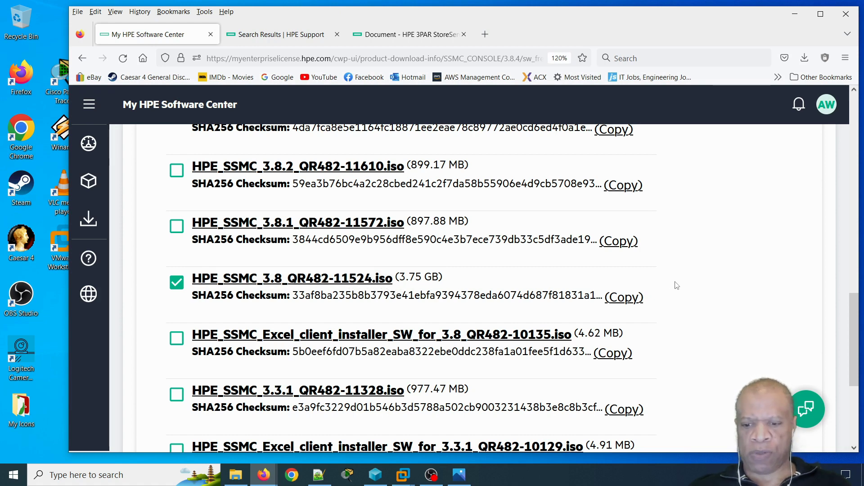
pyautogui.hotkey('ctrl', '-')
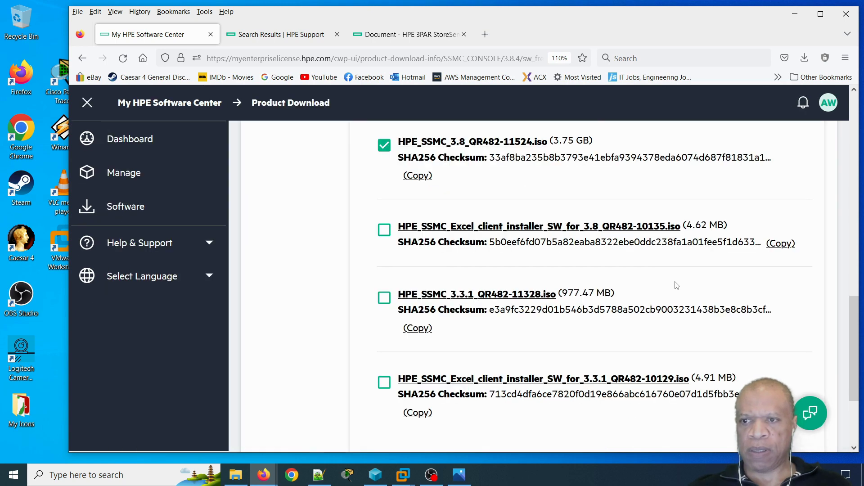
pyautogui.hotkey('ctrl', '+')
pyautogui.hotkey('ctrl', '+')
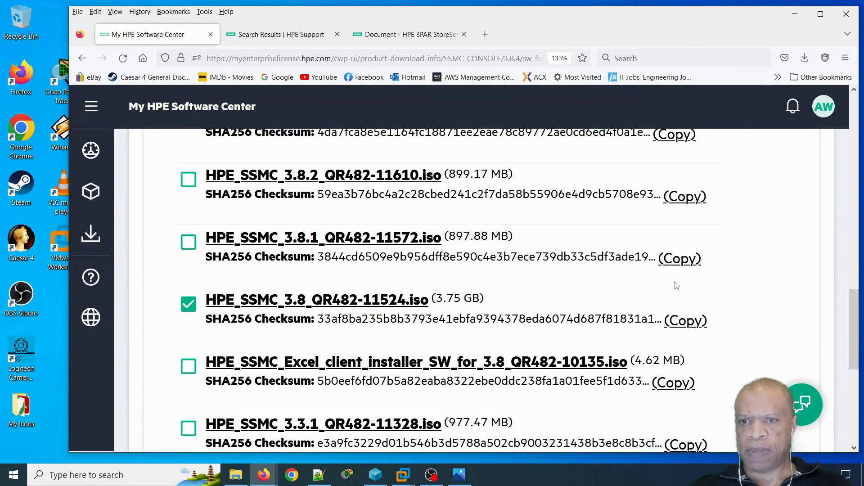
pyautogui.hotkey('ctrl', '+')
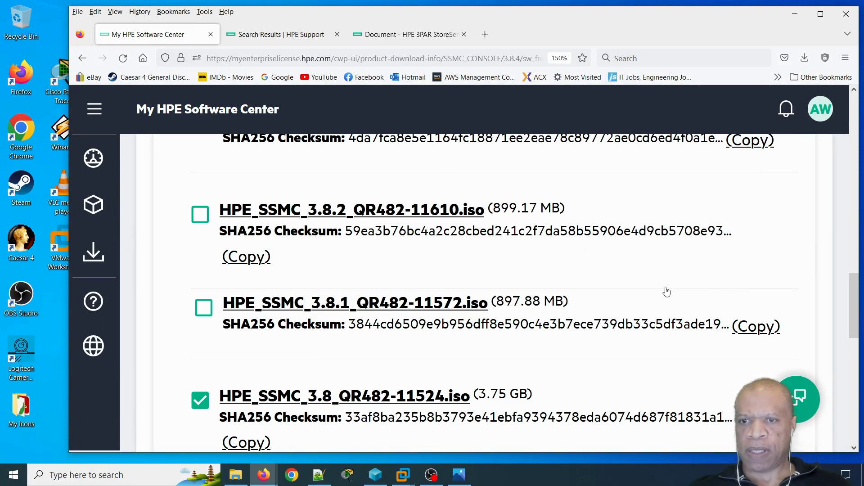
pyautogui.scroll(-3, 668, 303)
pyautogui.scroll(1, 564, 246)
pyautogui.scroll(1, 564, 247)
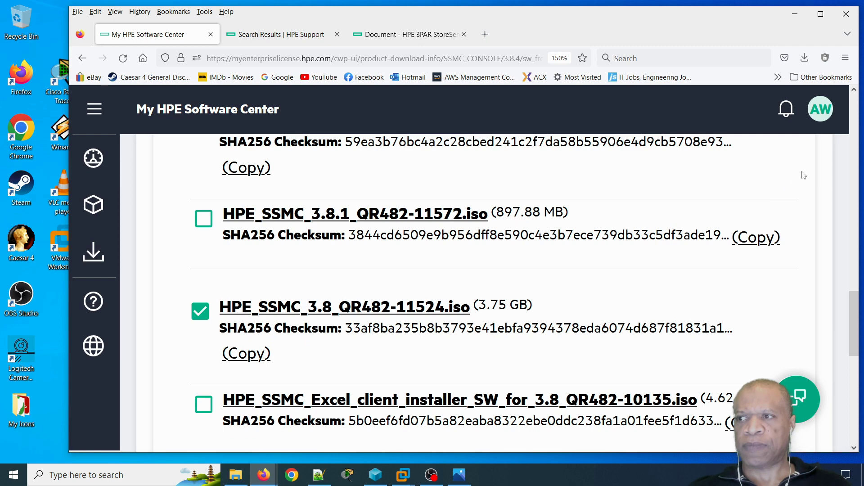
pyautogui.click(795, 14)
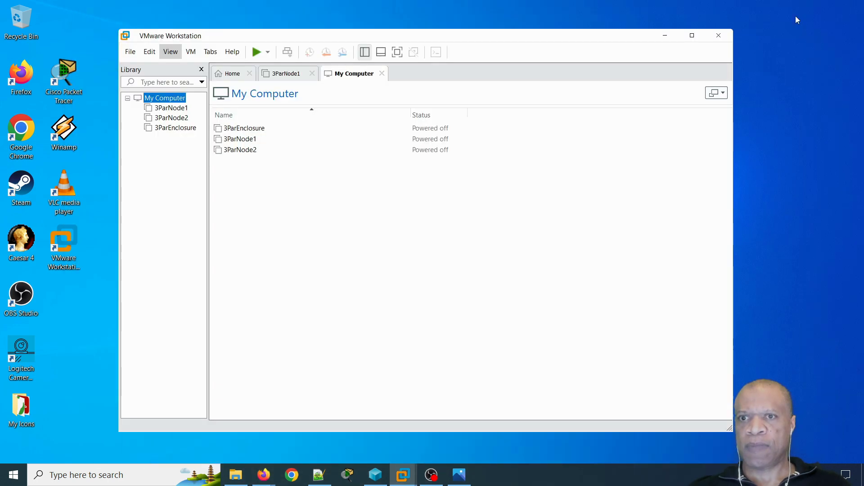
# - Extract HPE_SSMC_3.8_QR482-11524.iso in C:\VMware into a same-named folder
pyautogui.click(236, 475)
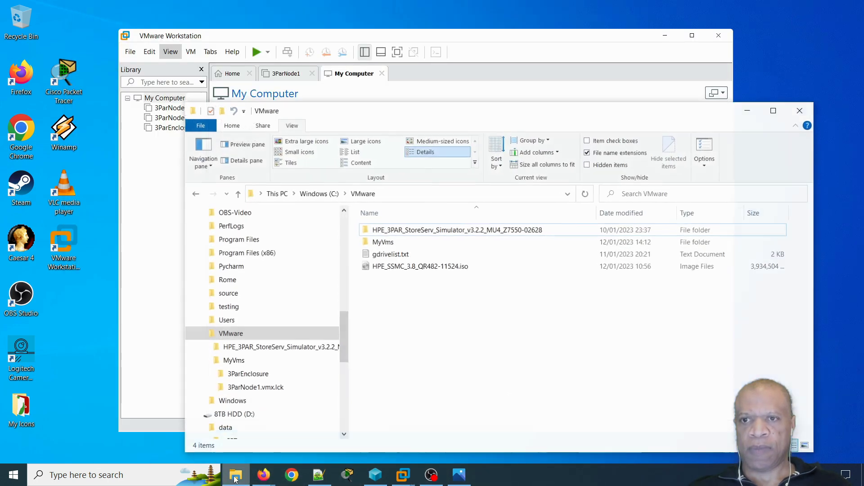
pyautogui.click(369, 266)
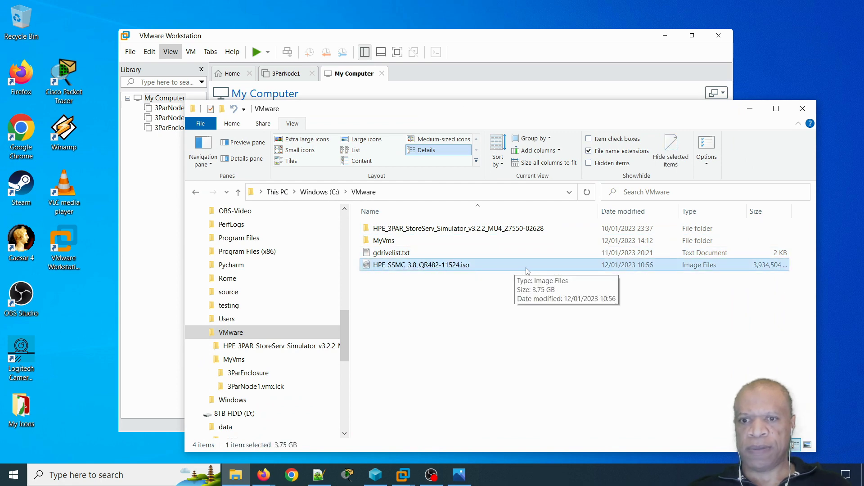
pyautogui.rightClick(420, 268)
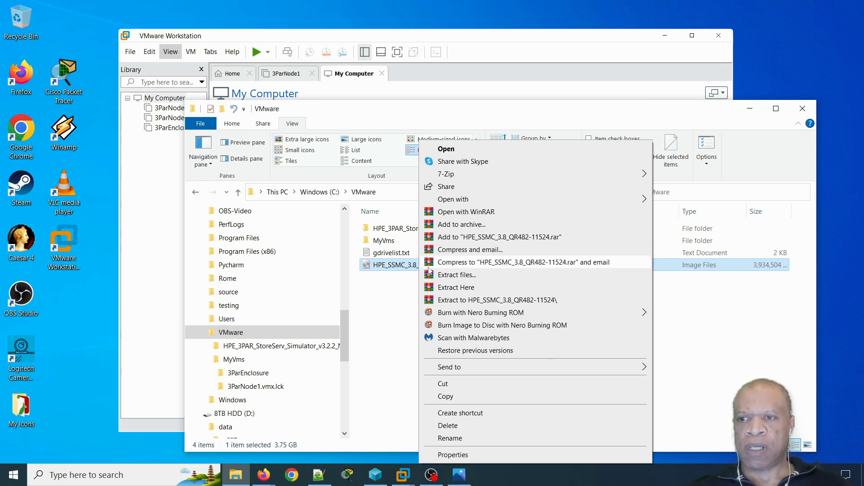
pyautogui.click(475, 305)
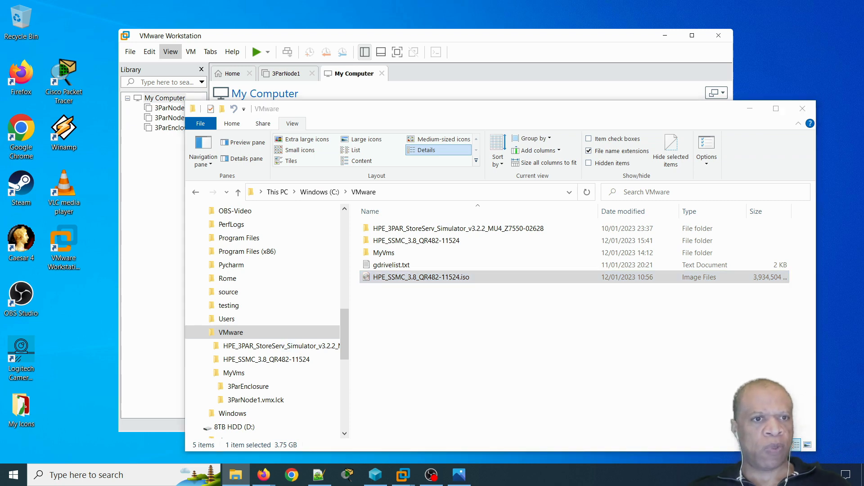
# - Open the extracted HPE_SSMC_3.8_QR482-11524 folder and its HPE_SSMC_3.8.0.0_VMware_Image subfolder
pyautogui.hotkey('alt', 'Tab')
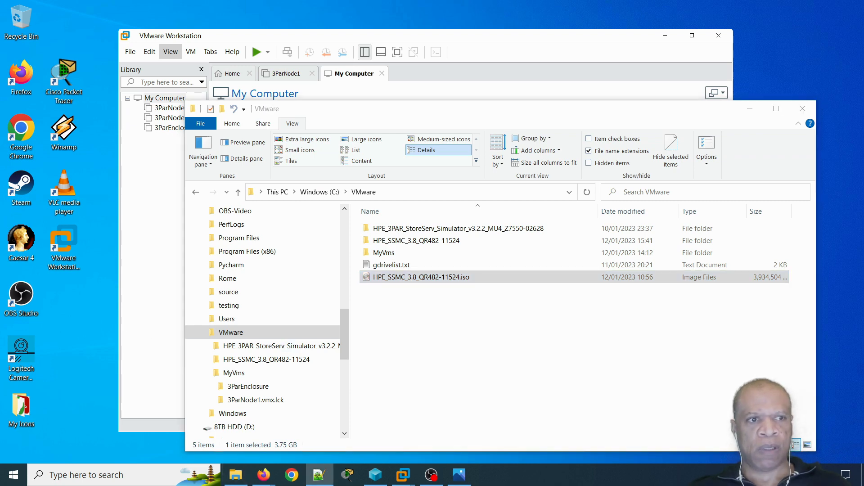
pyautogui.click(374, 279)
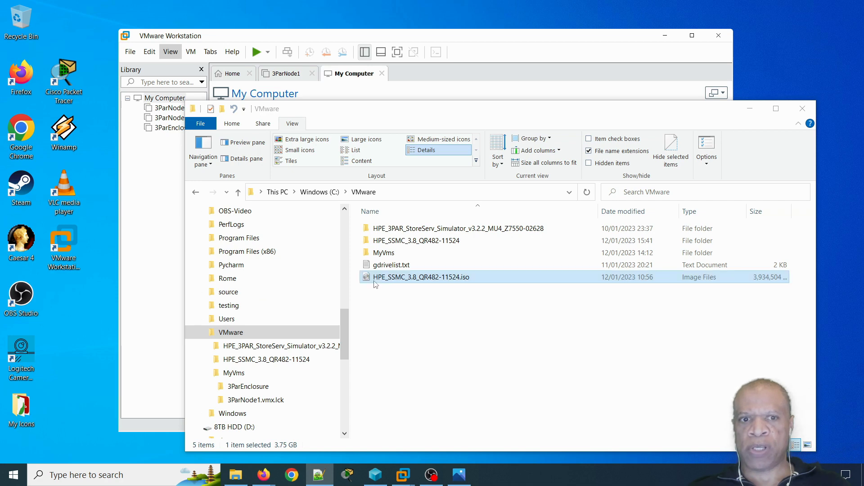
pyautogui.click(412, 243)
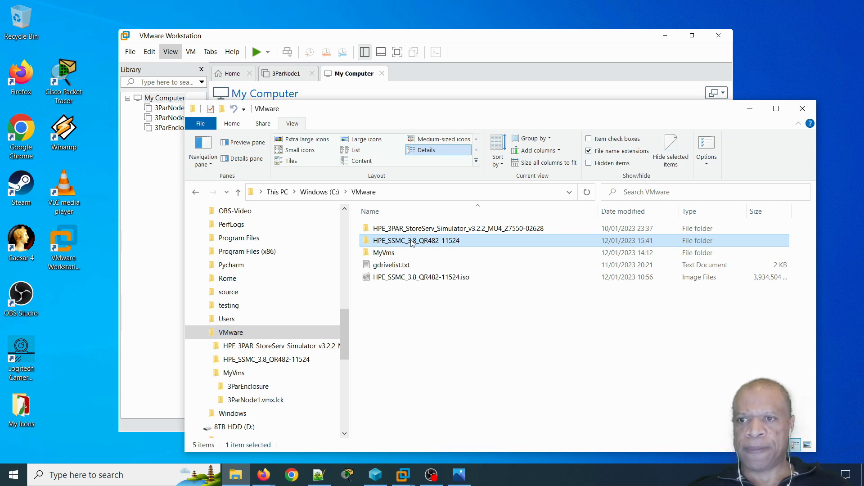
pyautogui.doubleClick(412, 243)
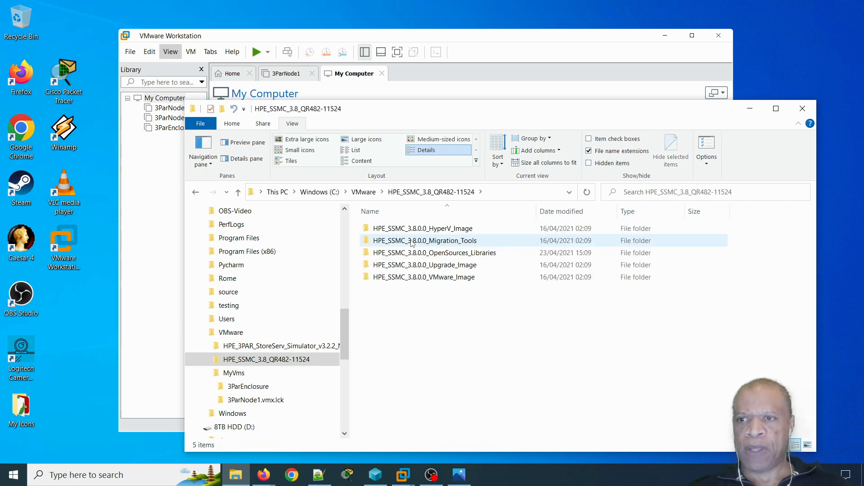
pyautogui.moveTo(473, 232)
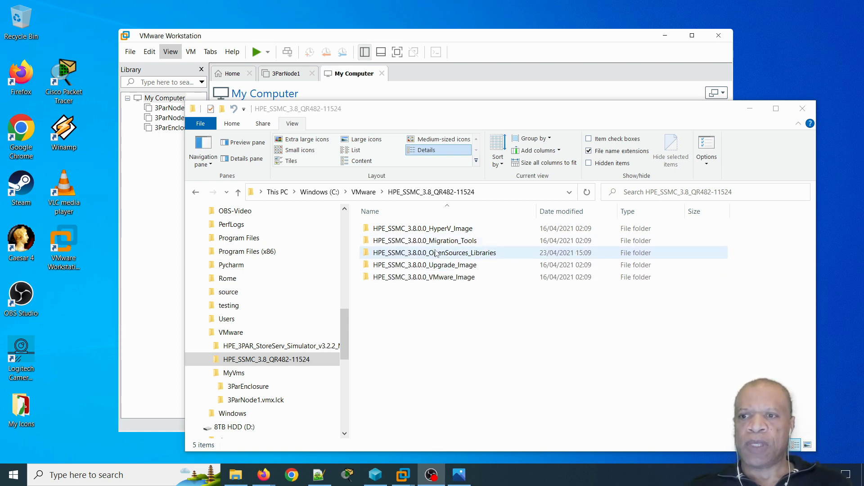
pyautogui.doubleClick(440, 279)
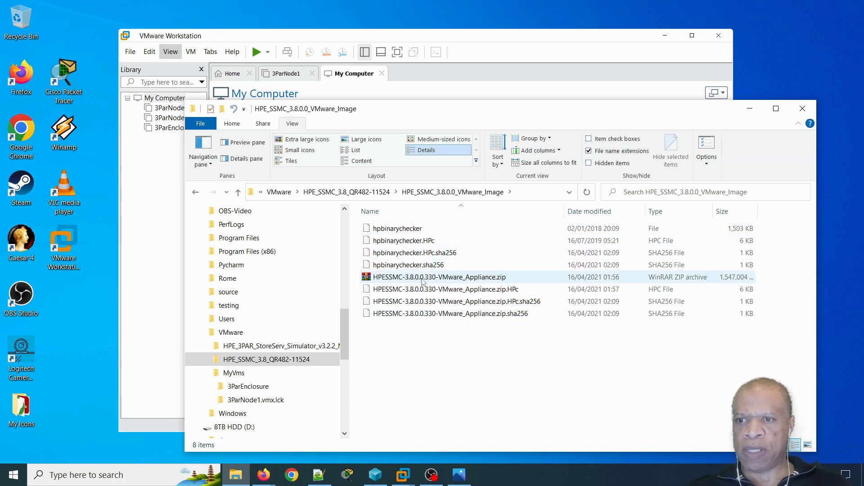
pyautogui.click(470, 280)
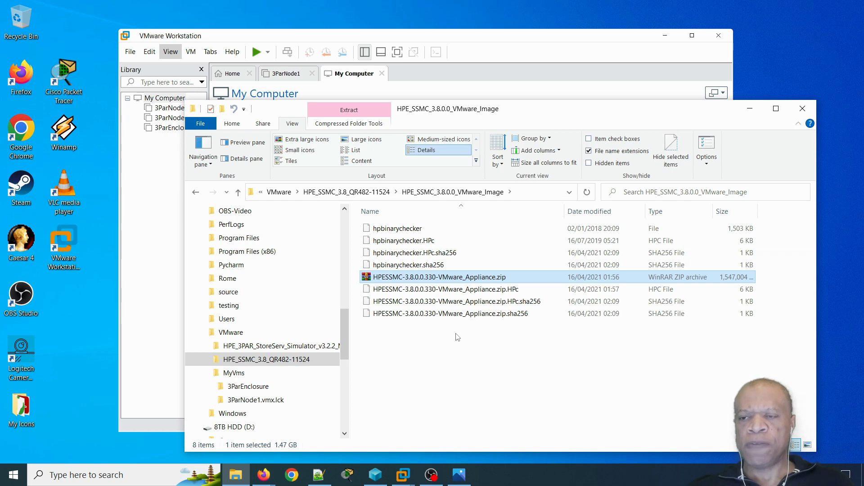
# - Extract HPESSMC-3.8.0.0.330-VMware_Appliance.zip here and select the new .vmdk and .ovf files
pyautogui.rightClick(430, 279)
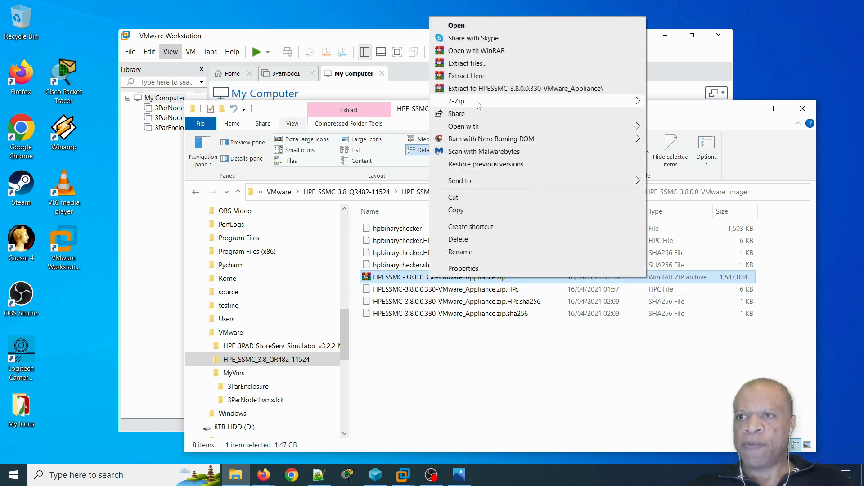
pyautogui.click(469, 77)
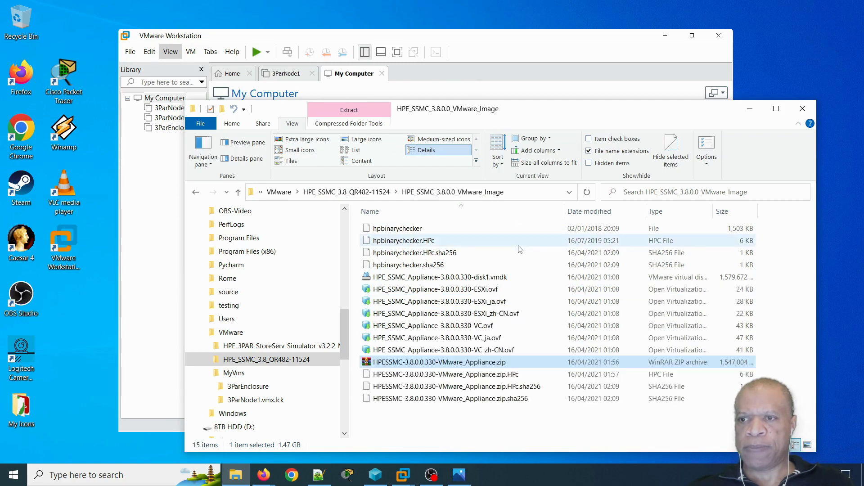
pyautogui.moveTo(781, 286); pyautogui.dragTo(720, 336)
pyautogui.click(771, 281)
pyautogui.moveTo(770, 275); pyautogui.dragTo(480, 353)
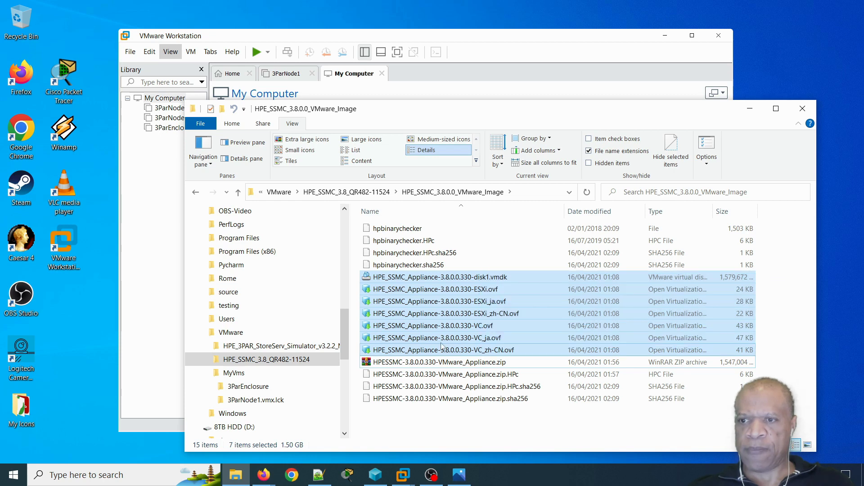
# - Pick out the ESXi .ovf file, then bring VMware Workstation to the front
pyautogui.click(464, 292)
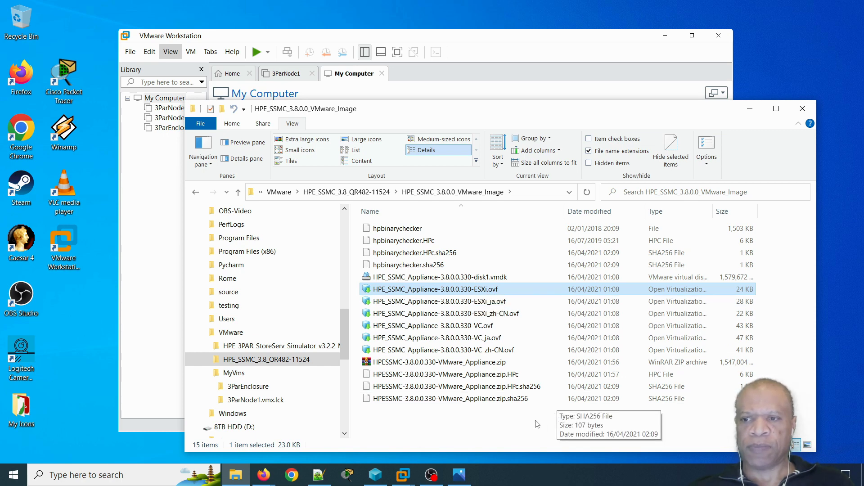
pyautogui.click(502, 420)
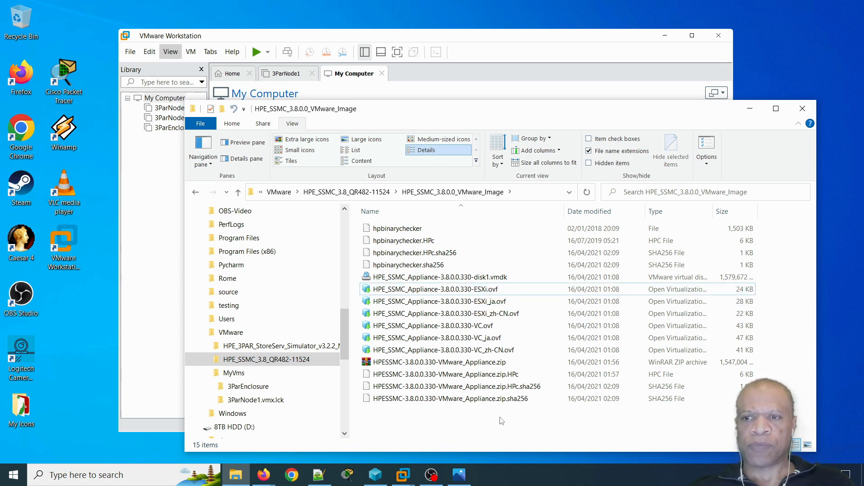
pyautogui.click(426, 39)
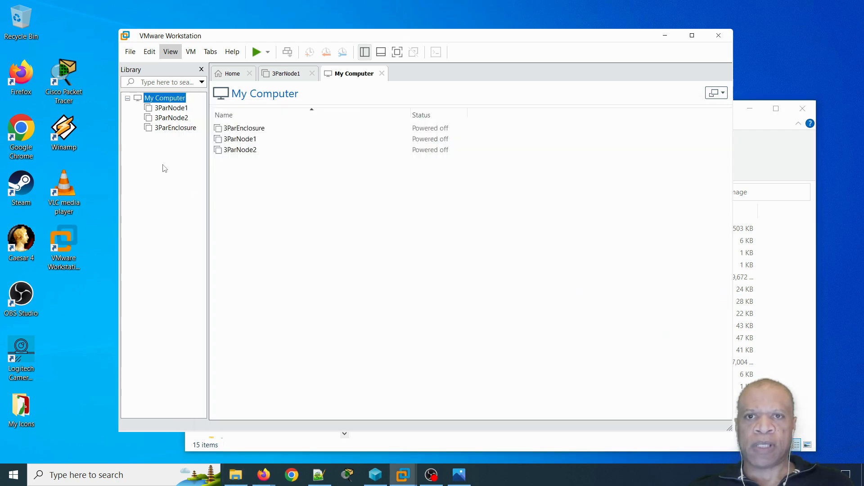
# - Open HPE_SSMC_Appliance-3.8.0.0.330-ESXi.ovf from the HPE_SSMC_3.8.0.0_VMware_Image folder with File > Open
pyautogui.click(171, 99)
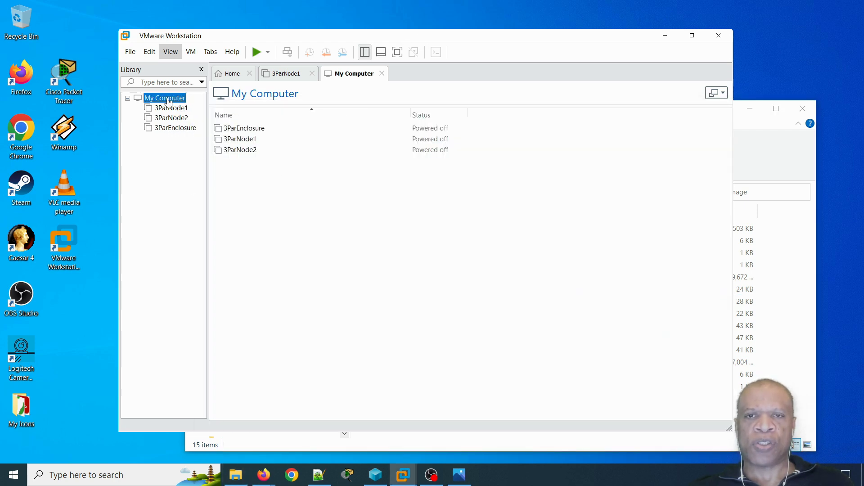
pyautogui.click(130, 52)
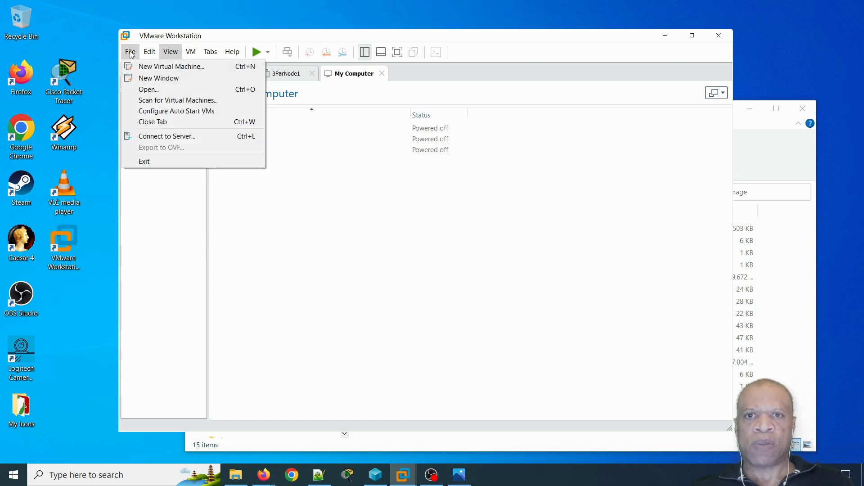
pyautogui.click(159, 92)
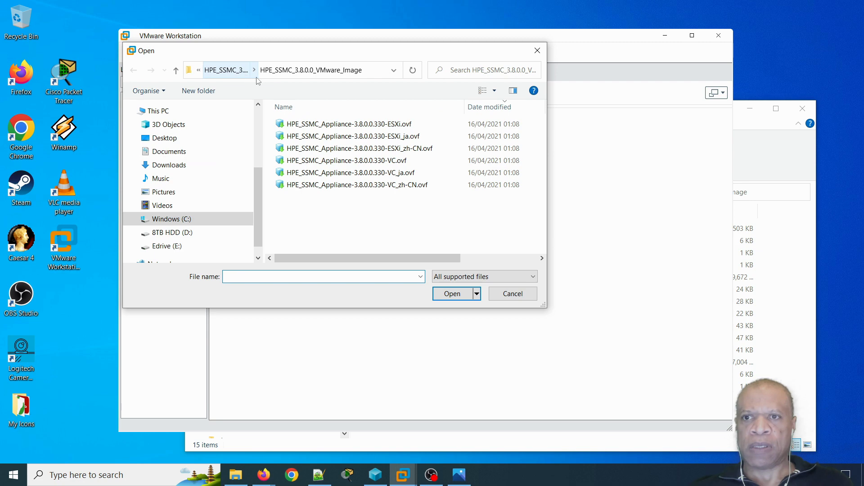
pyautogui.click(176, 70)
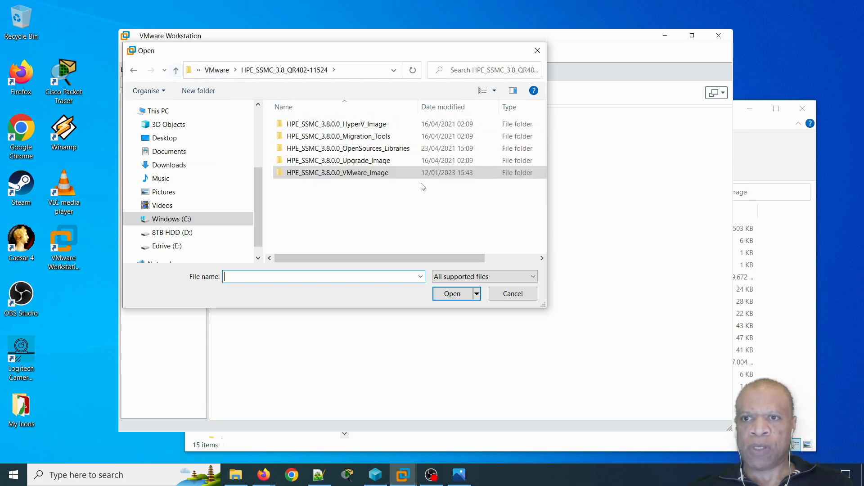
pyautogui.doubleClick(370, 173)
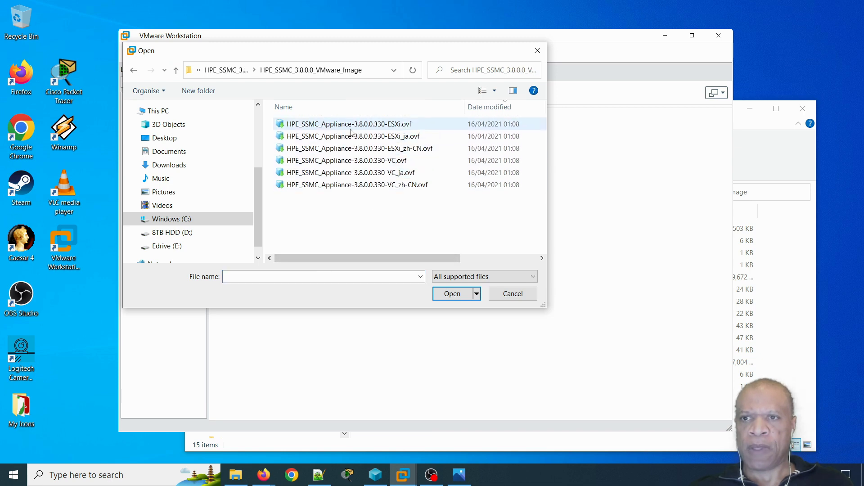
pyautogui.click(432, 126)
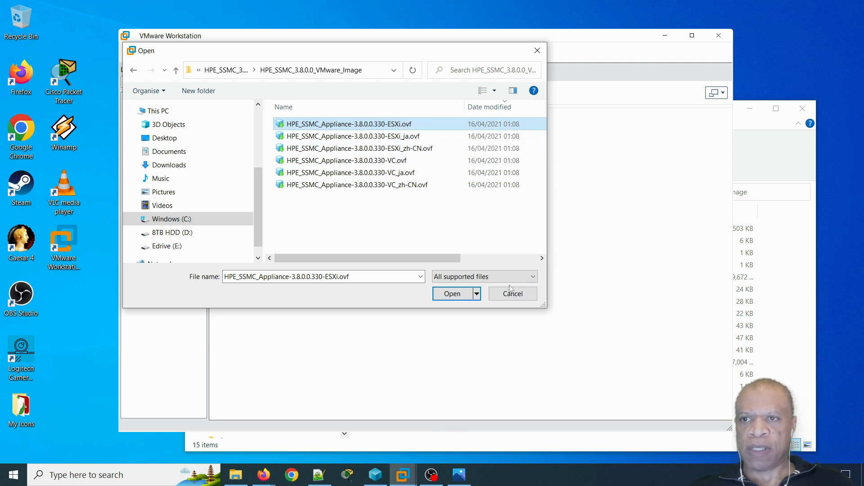
pyautogui.click(457, 297)
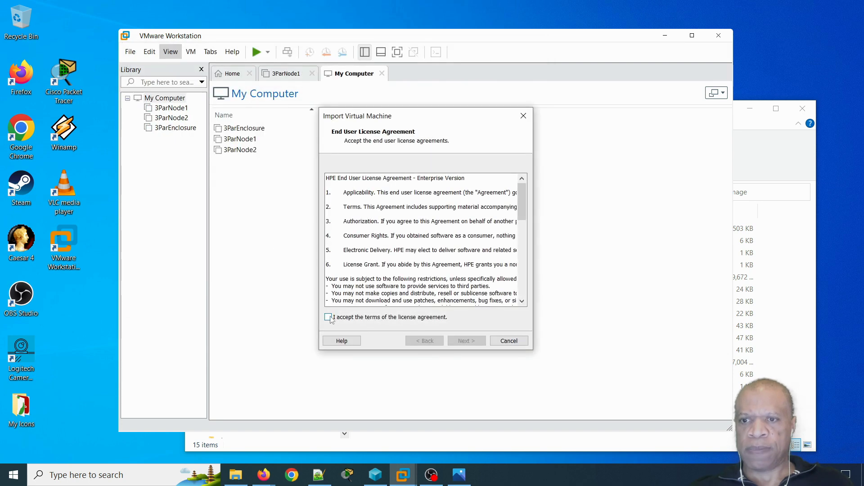
# - Accept the HPE licence agreement and continue to the naming page
pyautogui.click(328, 317)
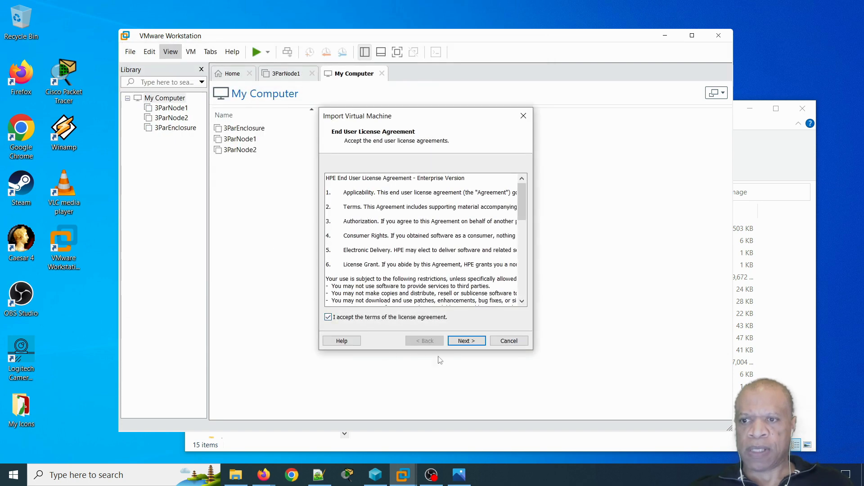
pyautogui.click(466, 341)
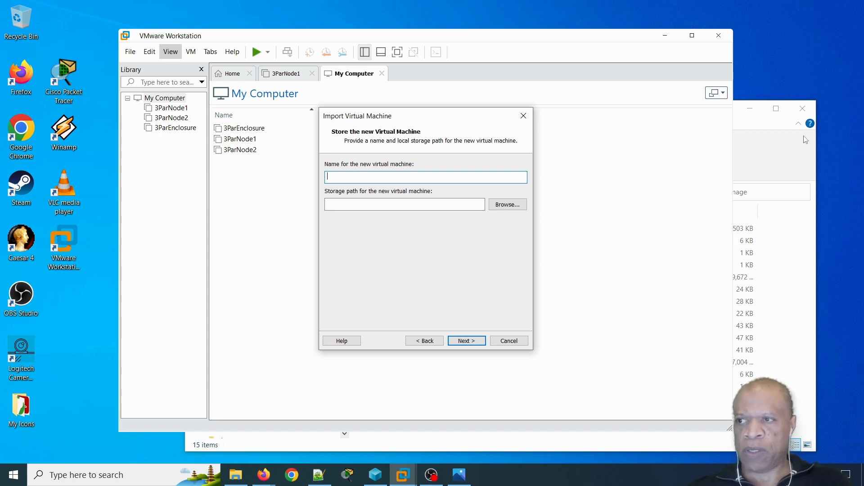
pyautogui.click(785, 160)
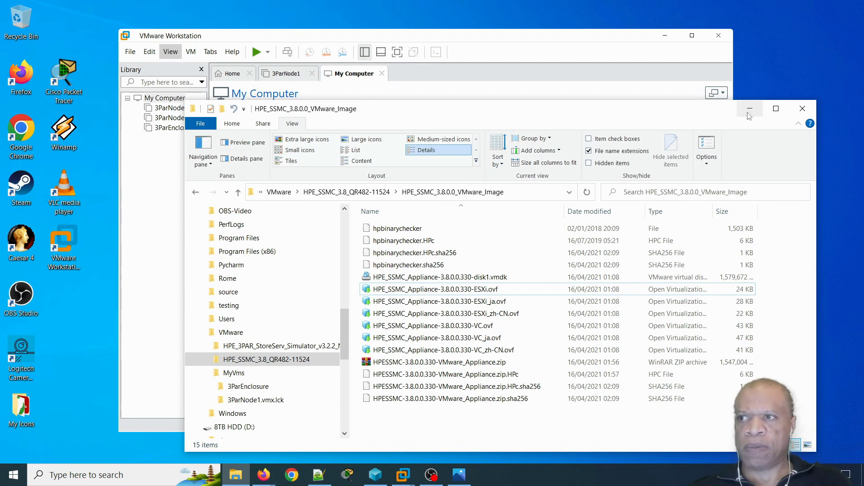
pyautogui.click(555, 41)
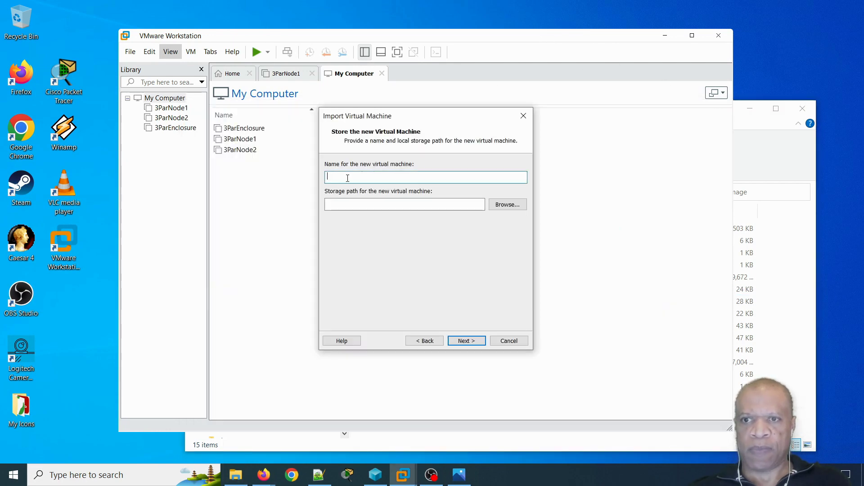
# - Name the virtual machine SSMC and check its storage path C:\VMware\MyVms\SSMC
pyautogui.write('SSMC')
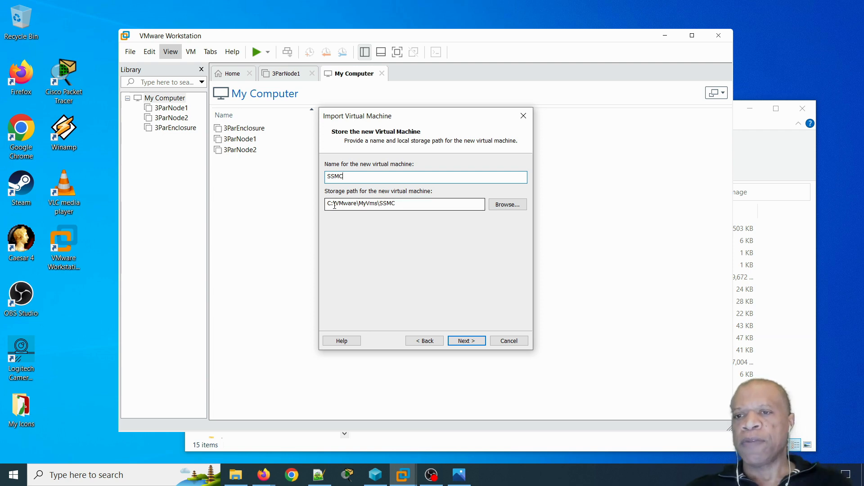
pyautogui.moveTo(401, 205); pyautogui.dragTo(327, 204)
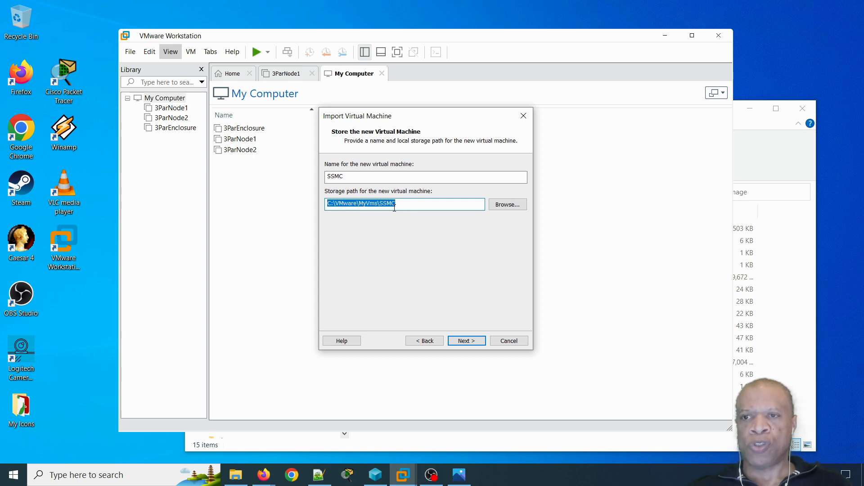
pyautogui.click(358, 203)
pyautogui.moveTo(358, 204); pyautogui.dragTo(332, 203)
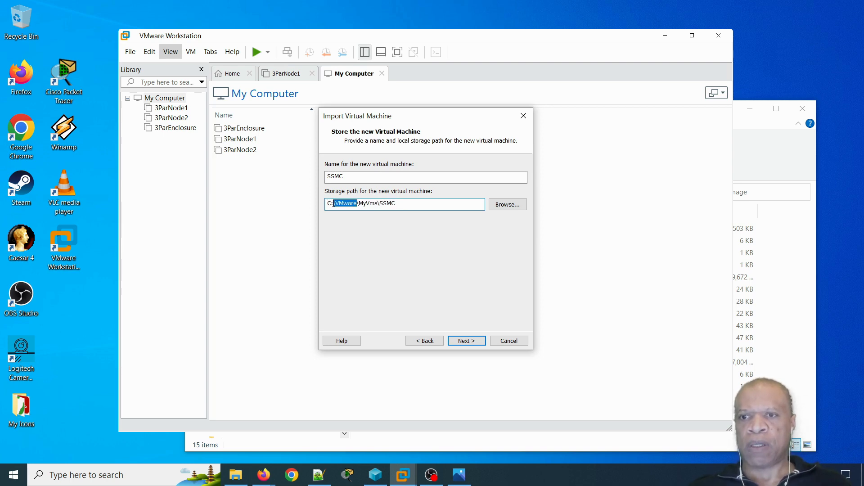
pyautogui.moveTo(358, 204); pyautogui.dragTo(378, 204)
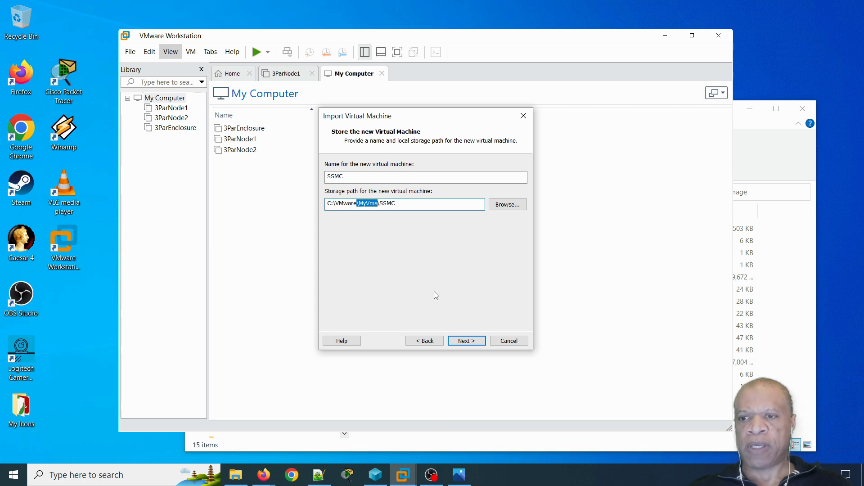
pyautogui.click(393, 203)
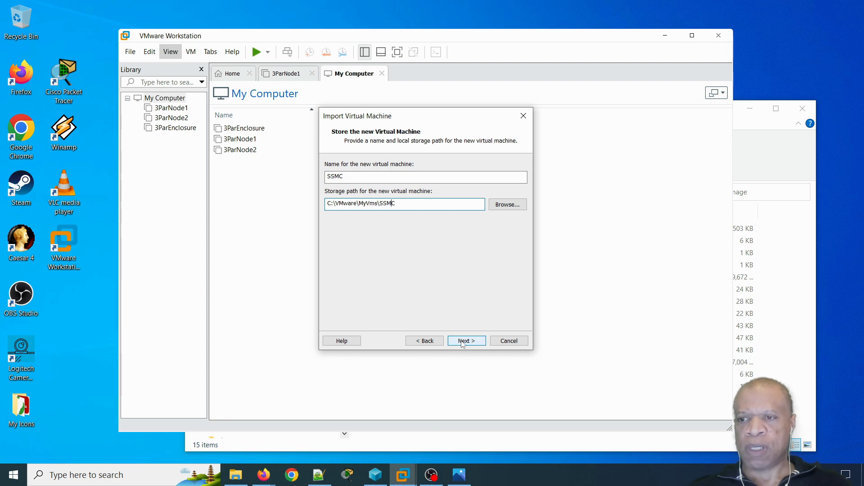
# - Keep the Small deployment option and import the SSMC appliance
pyautogui.click(463, 342)
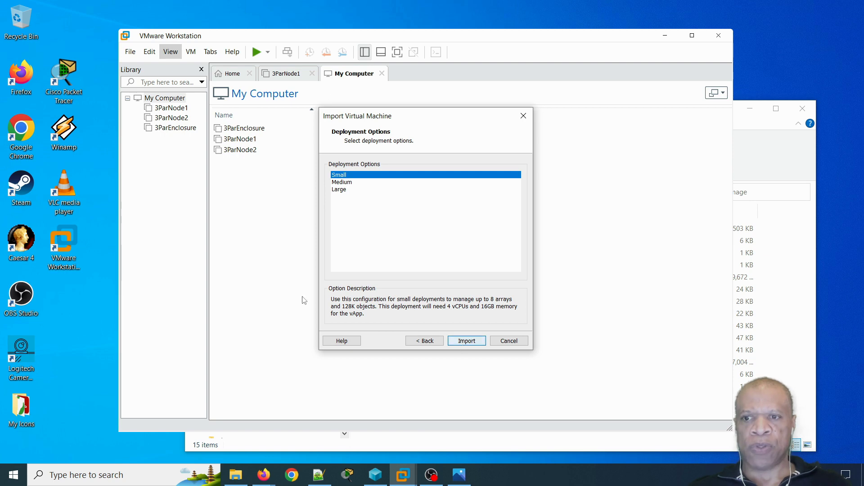
pyautogui.click(463, 341)
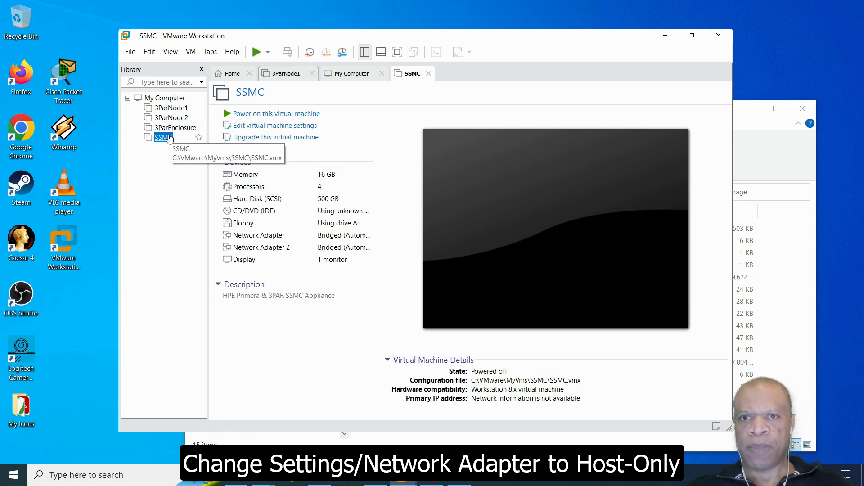
# - Power on the SSMC virtual machine and minimize File Explorer
pyautogui.click(259, 116)
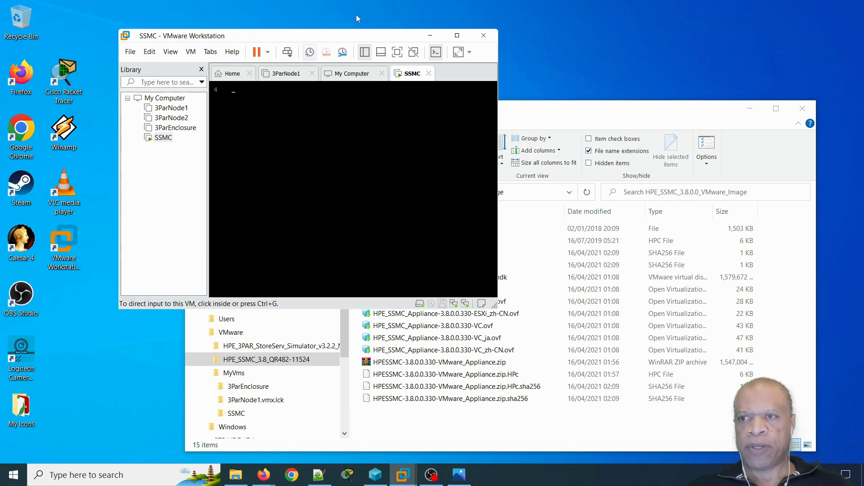
pyautogui.click(751, 109)
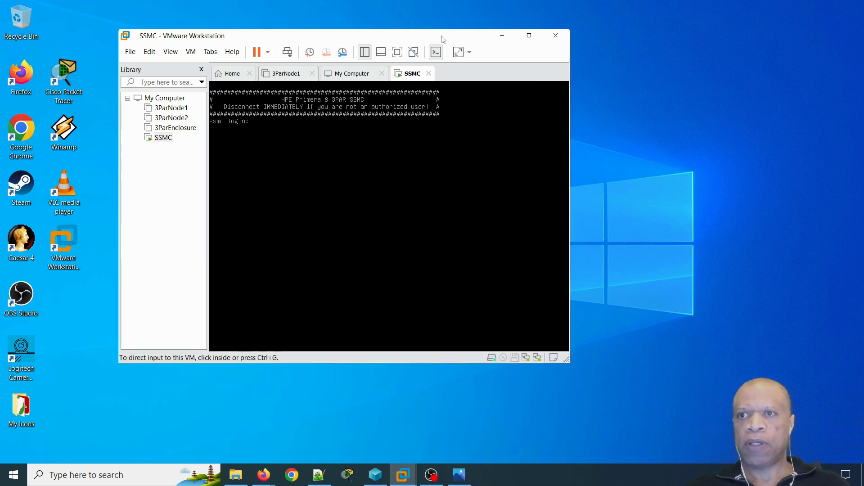
# - Log in to the SSMC console with the admin username and password
pyautogui.moveTo(442, 38); pyautogui.dragTo(528, 65)
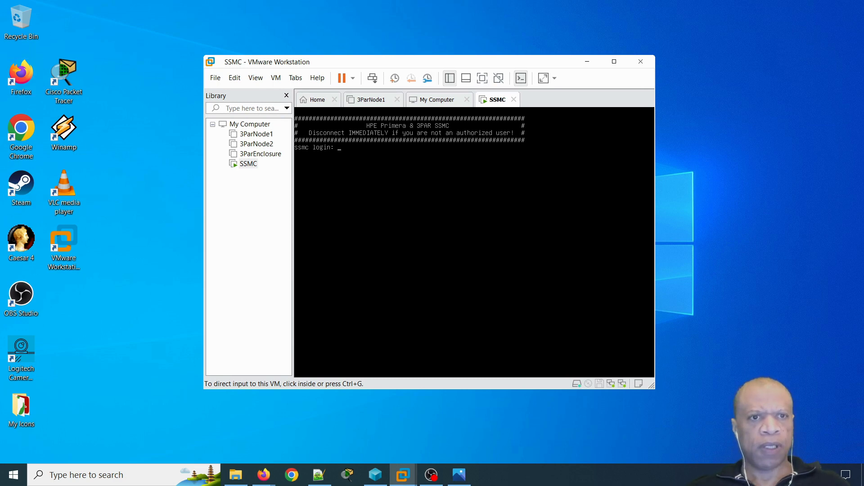
pyautogui.hotkey('alt', 'Tab')
pyautogui.click(374, 179)
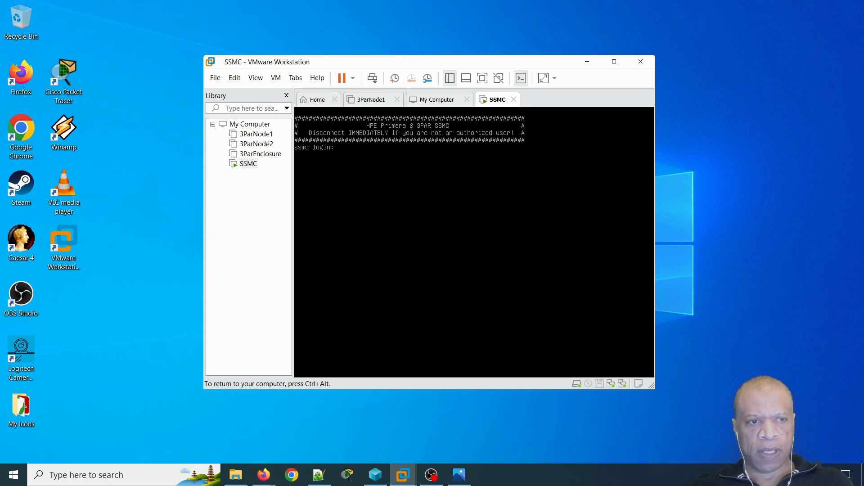
pyautogui.write('m')
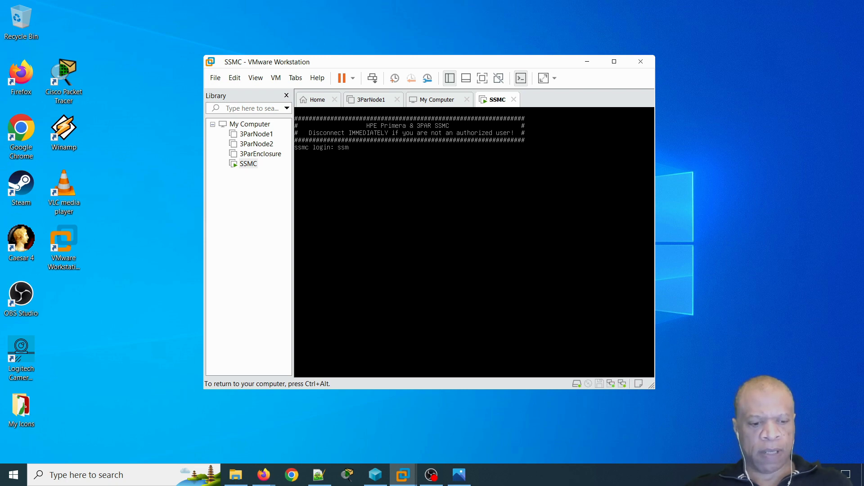
pyautogui.write('cadmin')
pyautogui.press('Return')
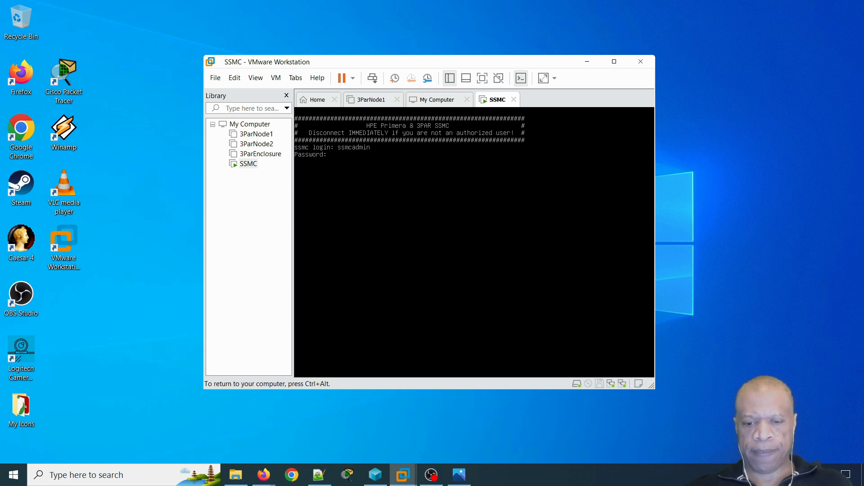
pyautogui.press('Return')
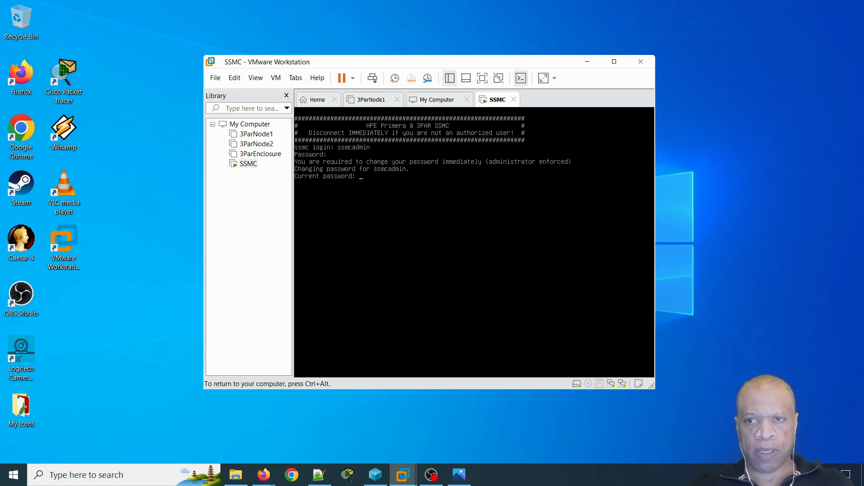
# - Enter the current password, then set and confirm a new password
pyautogui.press('Return')
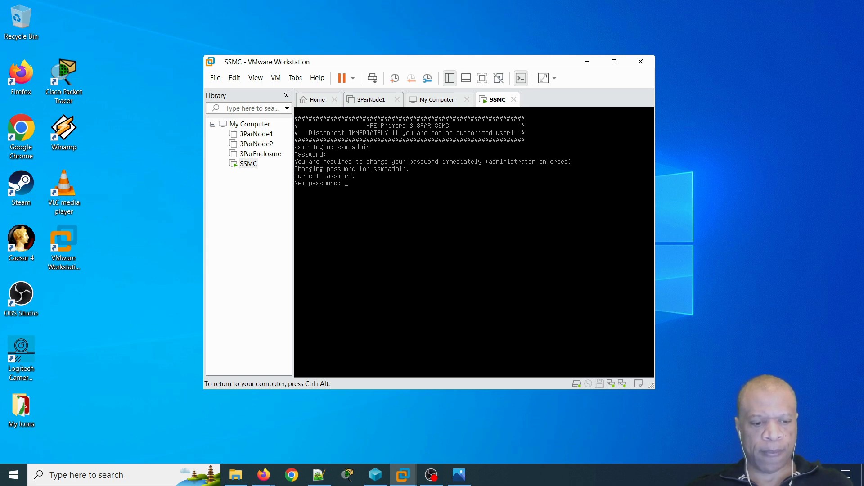
pyautogui.press('Return')
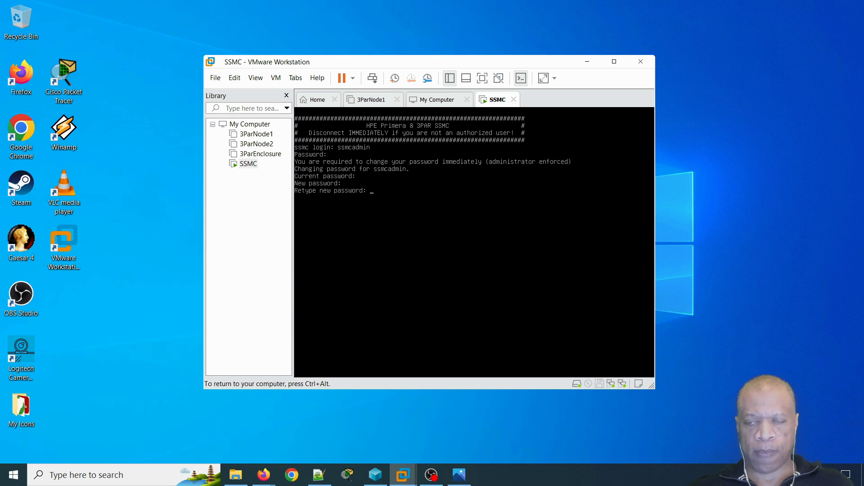
pyautogui.press('Return')
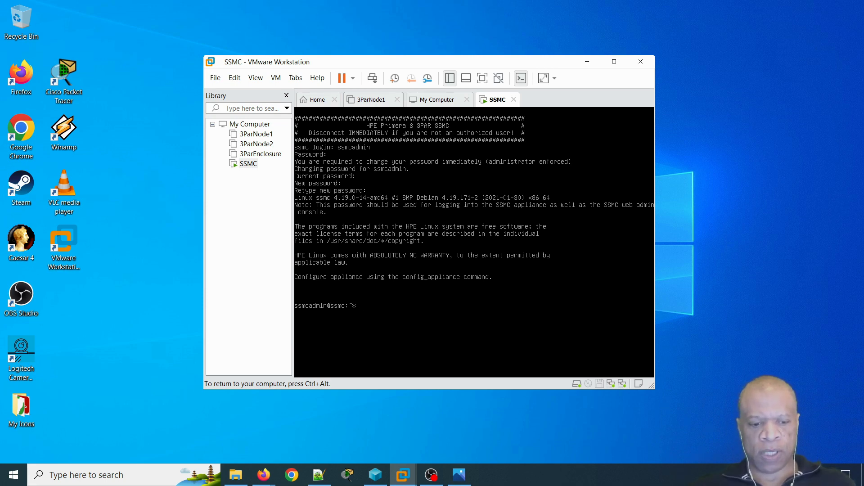
# - Run ifconfig in the SSMC console to find the ens160 address 192.168.0.40
pyautogui.write('config')
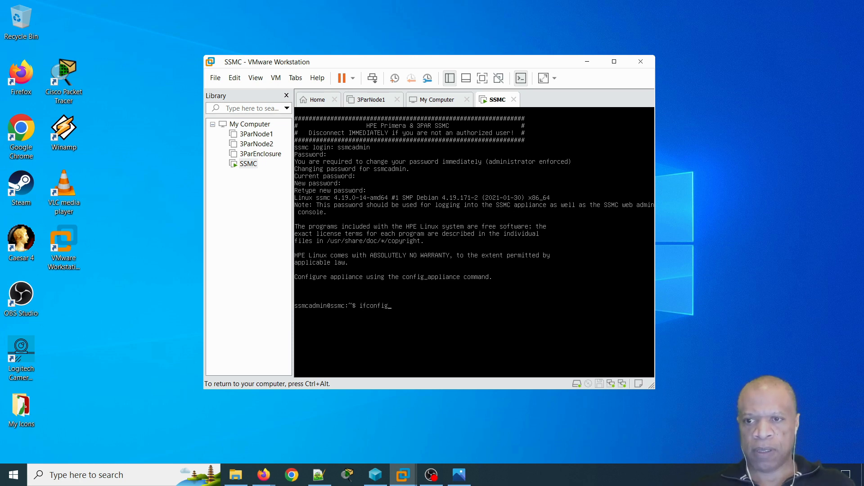
pyautogui.press('Return')
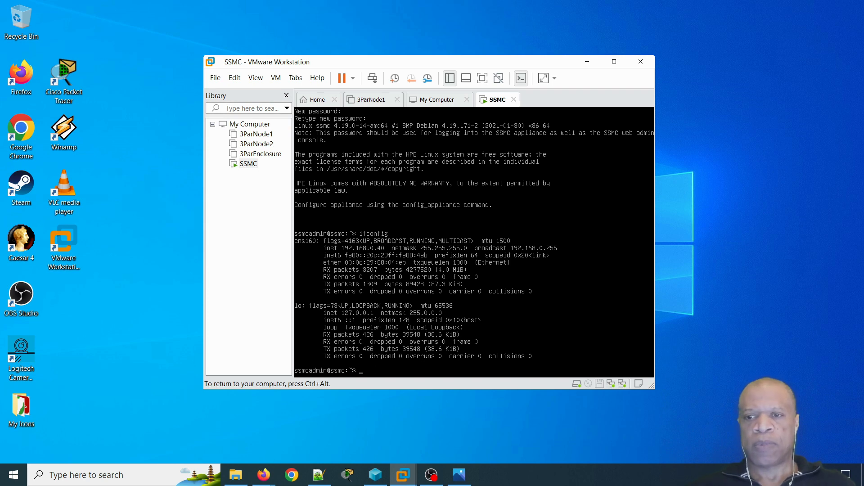
pyautogui.hotkey('ctrl', 'alt')
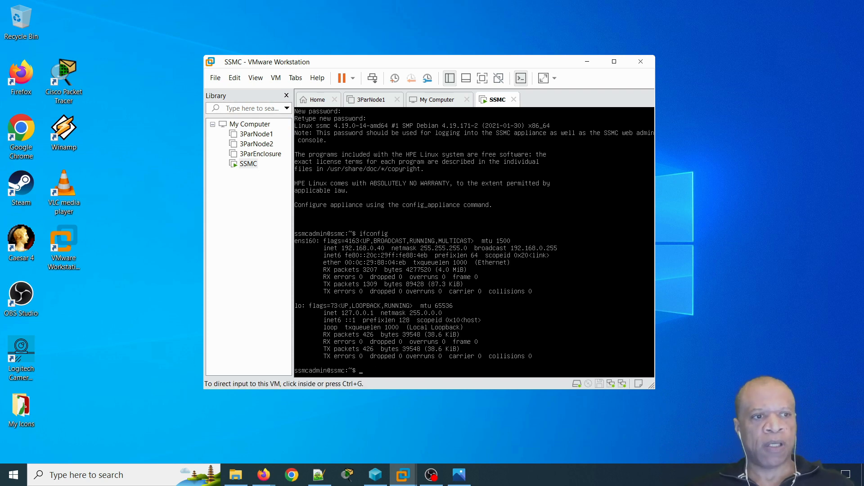
pyautogui.hotkey('alt', 'Tab')
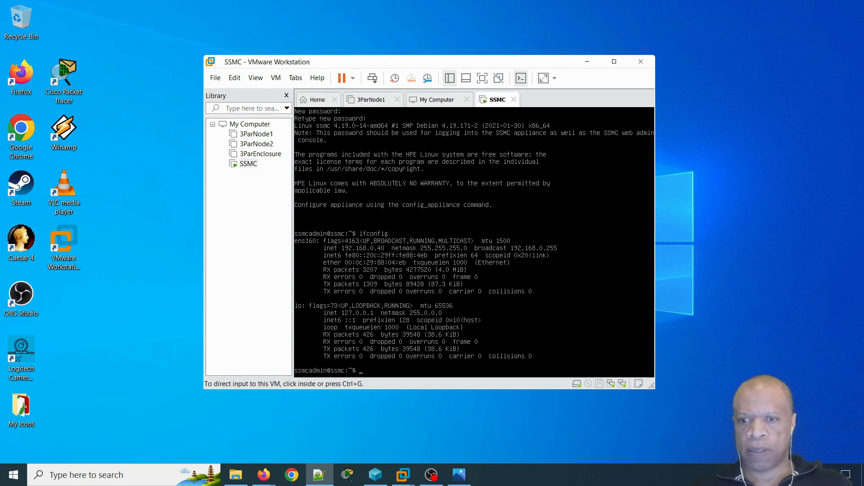
pyautogui.click(293, 475)
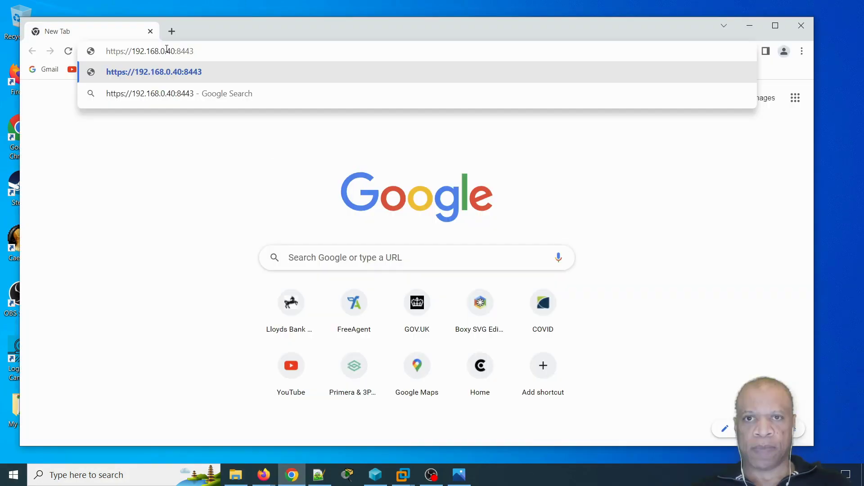
pyautogui.press('Return')
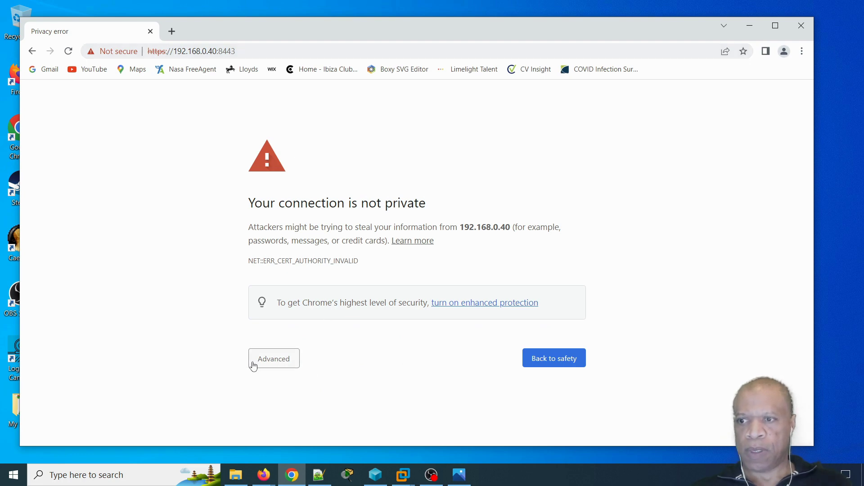
pyautogui.click(286, 359)
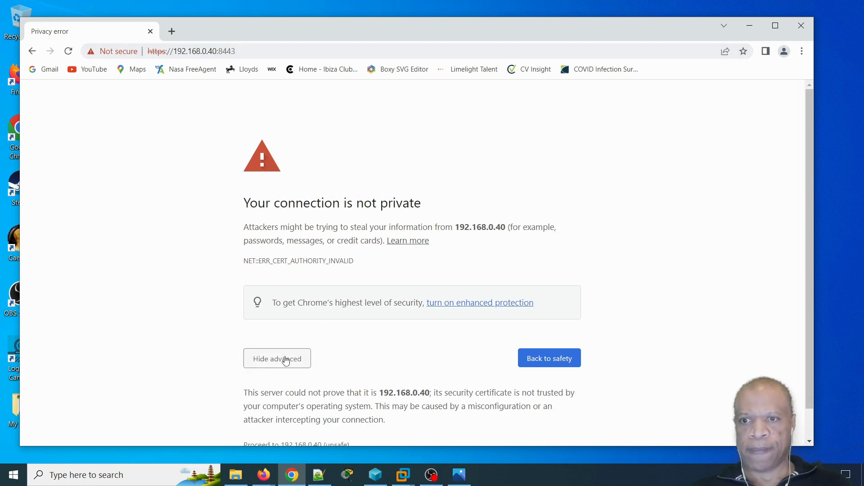
pyautogui.scroll(-1, 360, 384)
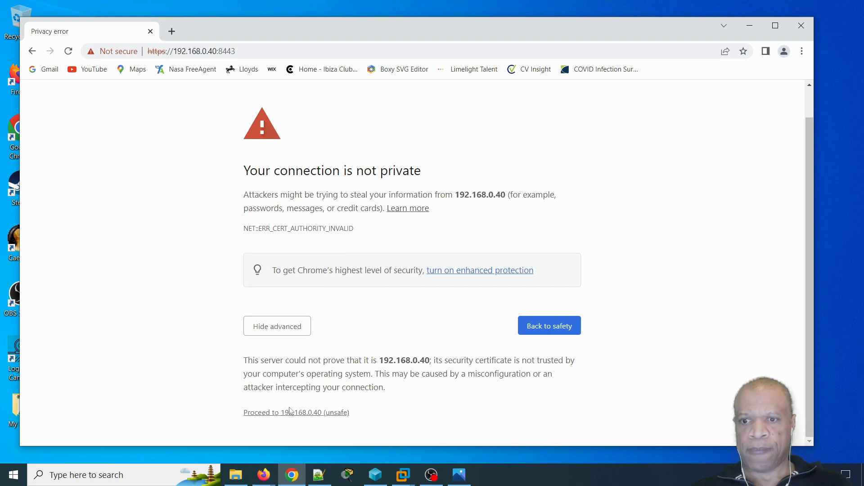
pyautogui.click(290, 412)
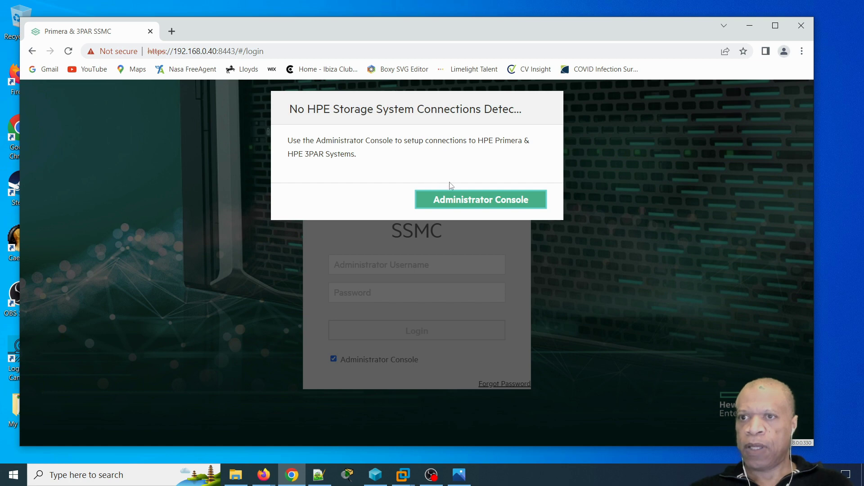
# - Log in to the SSMC Administrator Console with the administrator username and password
pyautogui.click(518, 202)
pyautogui.click(378, 265)
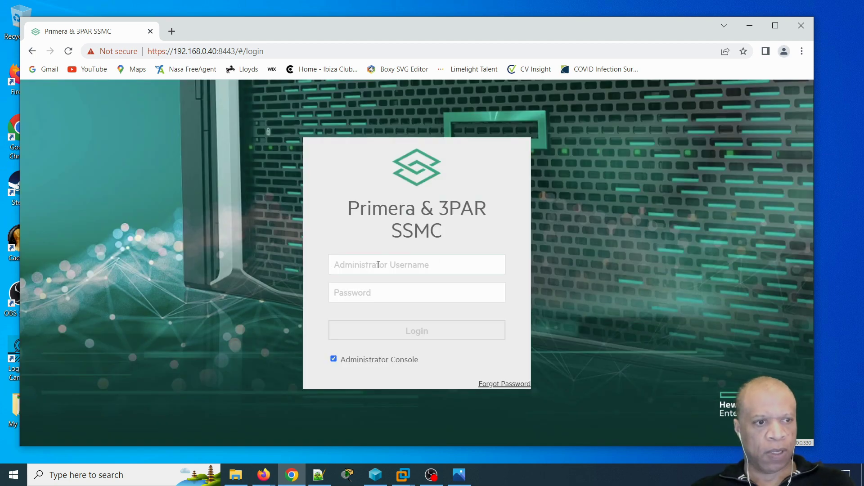
pyautogui.hotkey('alt', 'Tab')
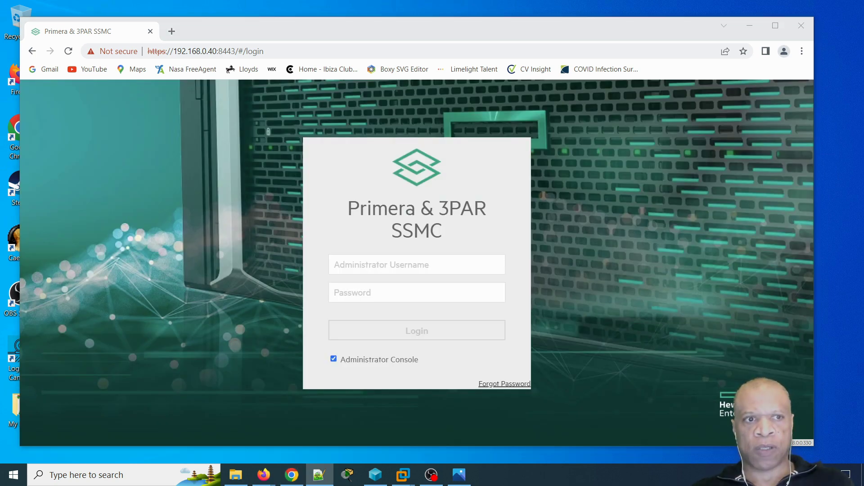
pyautogui.click(376, 265)
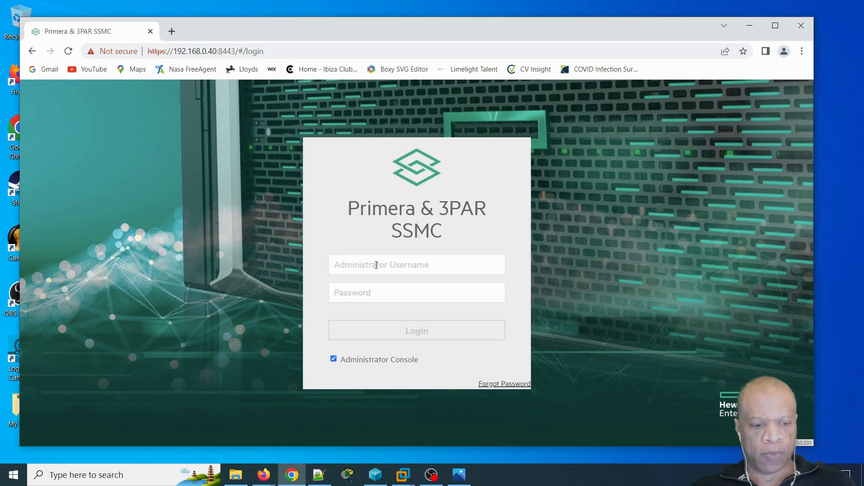
pyautogui.write('ss')
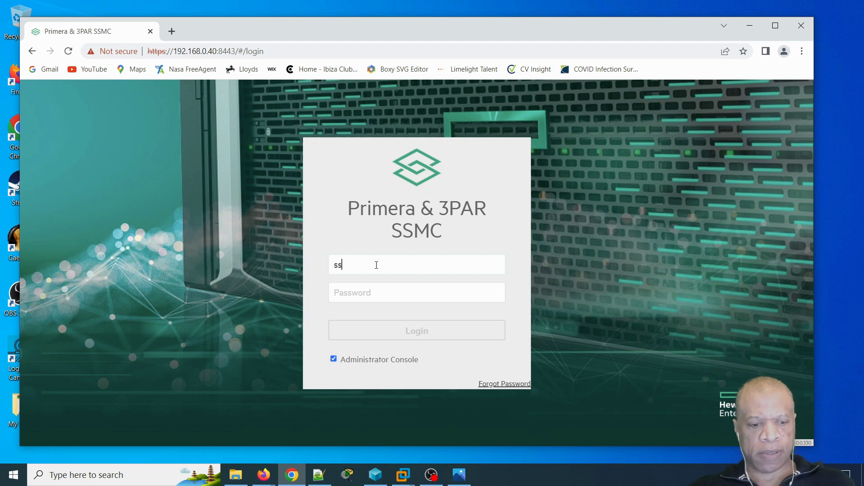
pyautogui.write('mcadmin')
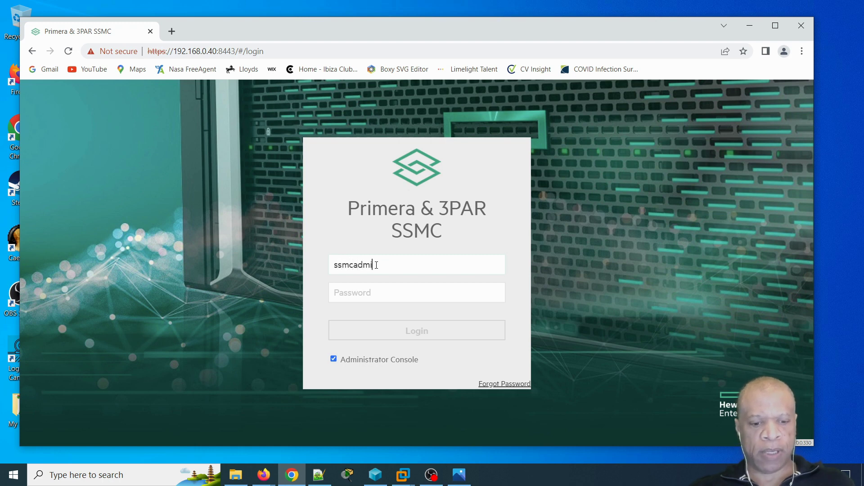
pyautogui.click(372, 292)
pyautogui.write('••••••••')
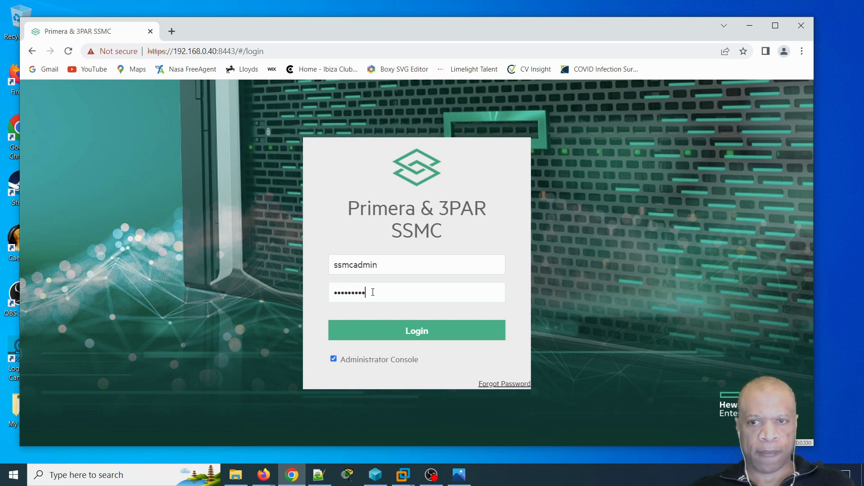
pyautogui.click(392, 336)
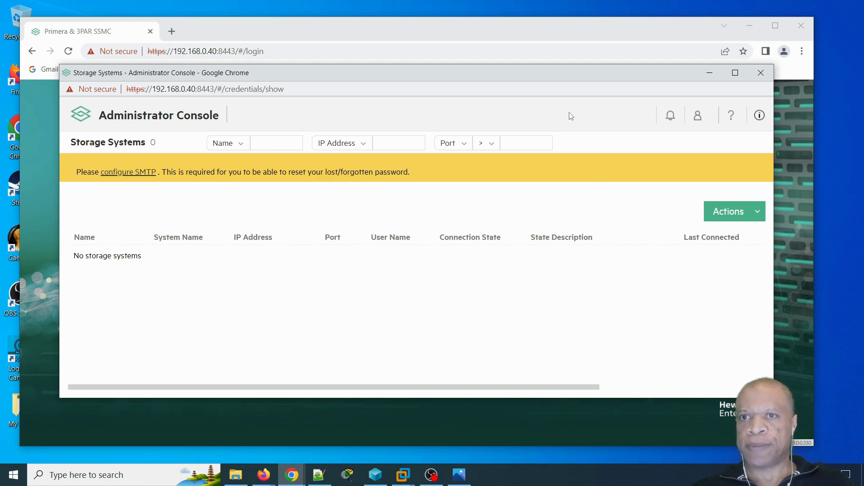
# - Minimise the Administrator Console popup so the SSMC login page with ssmcadmin shows
pyautogui.moveTo(494, 79); pyautogui.dragTo(559, 108)
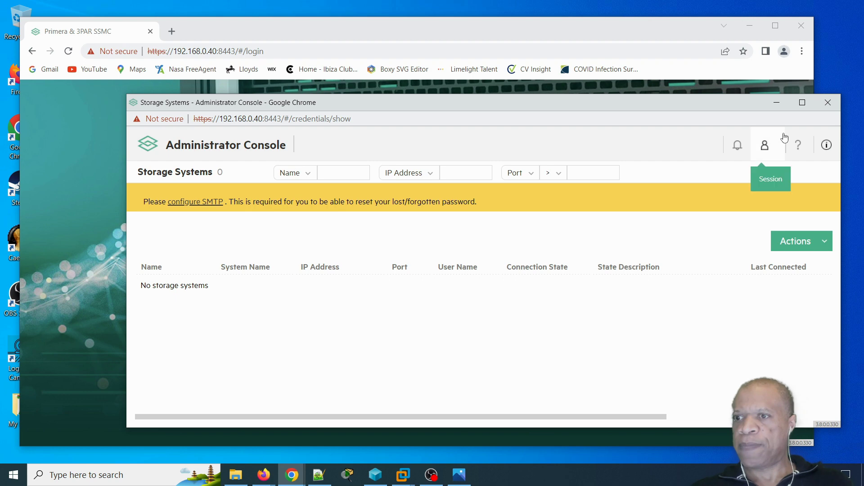
pyautogui.click(776, 104)
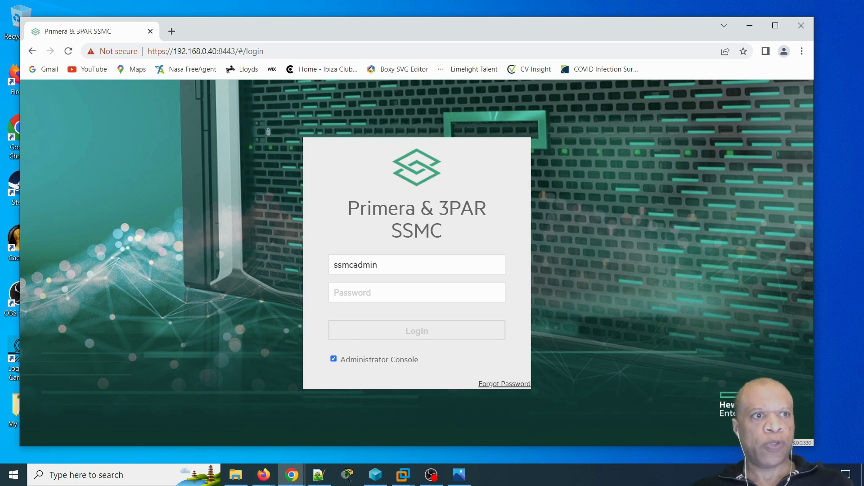
# - Bring Notepad++ with ssmc-3par-simulator-related-notes.txt over the browser and resize its window
pyautogui.hotkey('alt', 'Tab')
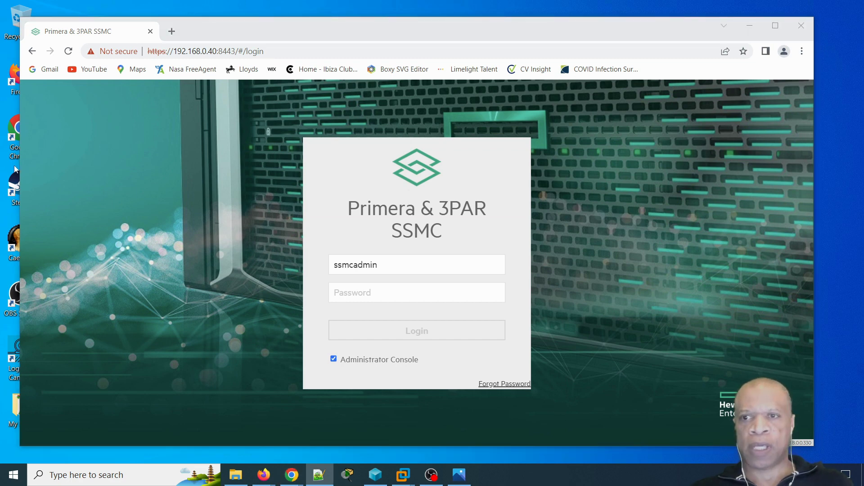
pyautogui.moveTo(0, 83); pyautogui.dragTo(491, 81)
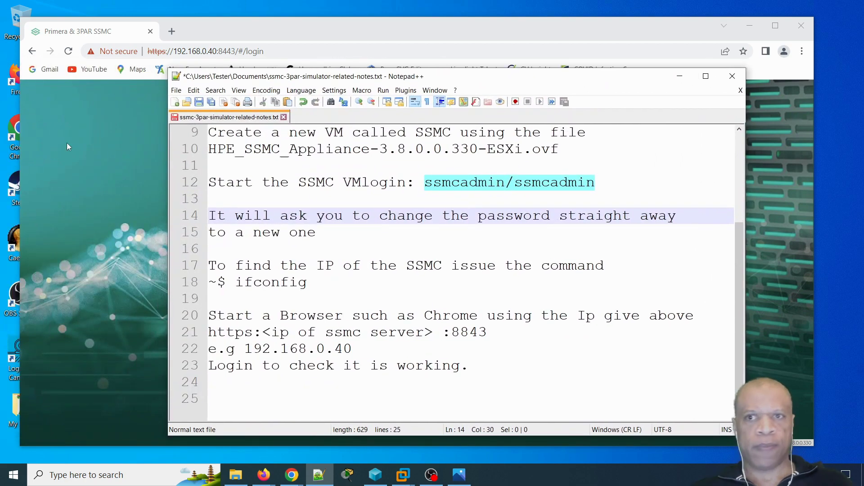
pyautogui.moveTo(168, 66); pyautogui.dragTo(129, 8)
pyautogui.moveTo(739, 194); pyautogui.dragTo(736, 144)
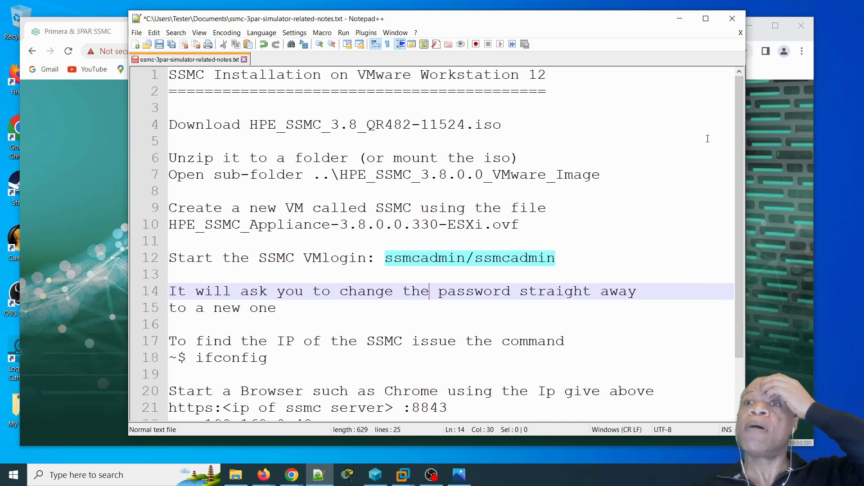
# - Go through notes lines 1–7: ISO download, sub-folder and mount instructions
pyautogui.click(205, 76)
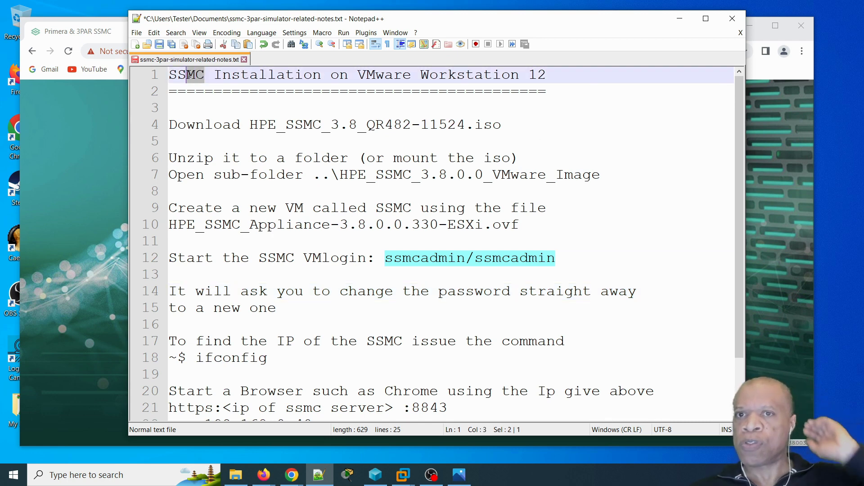
pyautogui.click(295, 124)
pyautogui.click(465, 125)
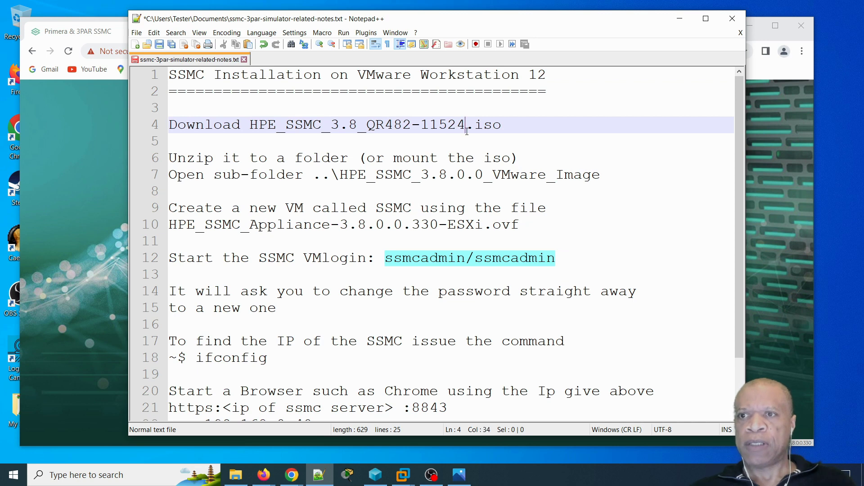
pyautogui.click(520, 124)
pyautogui.moveTo(618, 172); pyautogui.dragTo(175, 169)
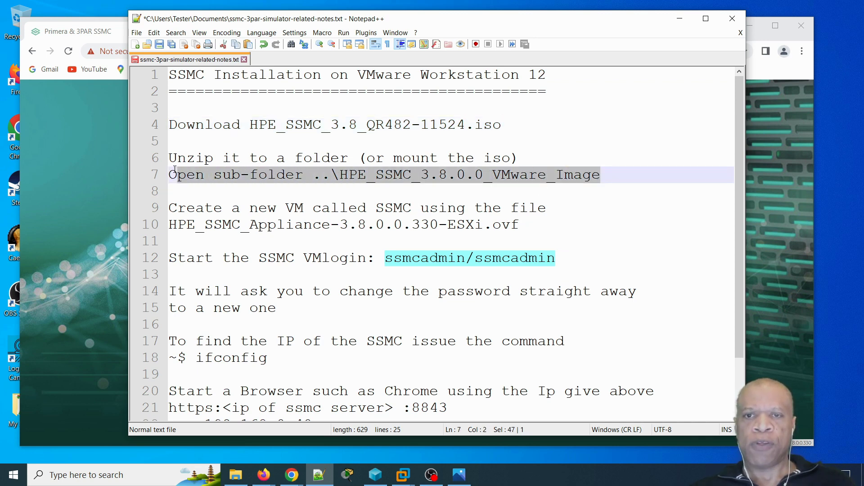
pyautogui.click(531, 159)
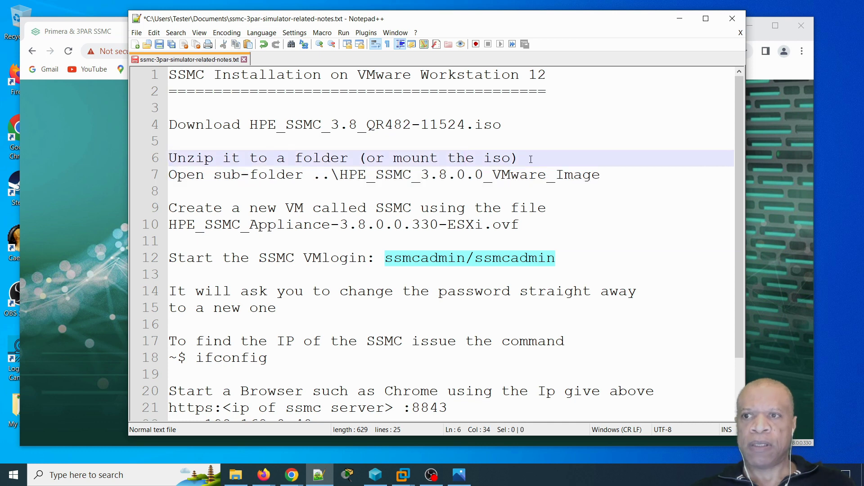
pyautogui.click(394, 158)
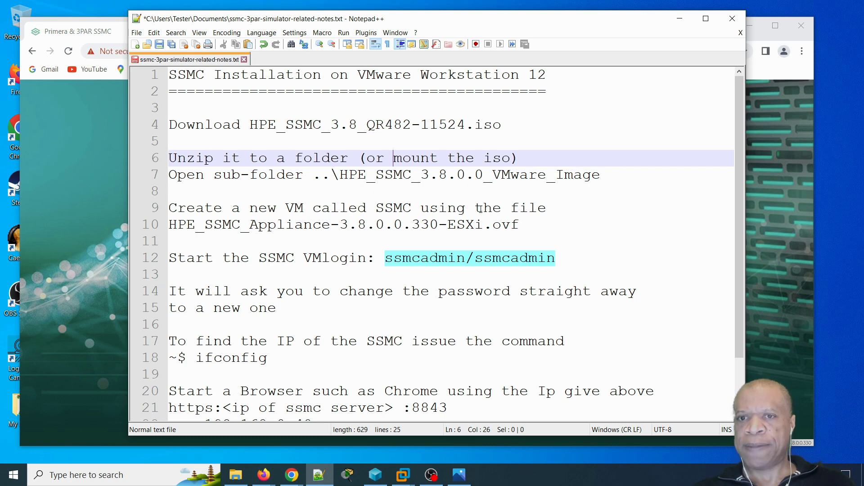
# - Highlight the VM creation instruction and ovf file name on lines 9–10
pyautogui.click(541, 222)
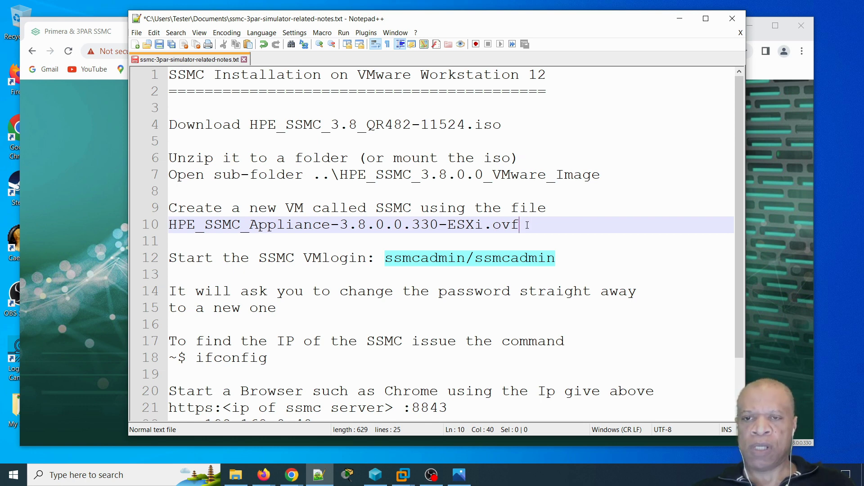
pyautogui.moveTo(527, 225); pyautogui.dragTo(171, 225)
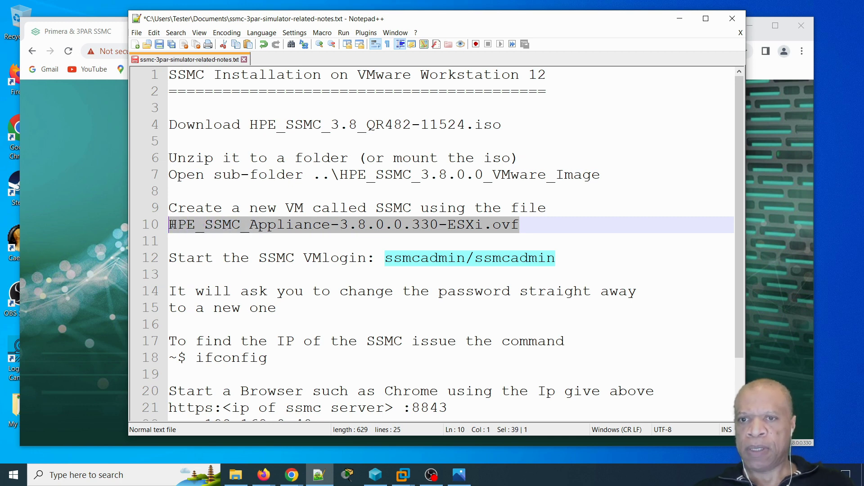
pyautogui.click(249, 225)
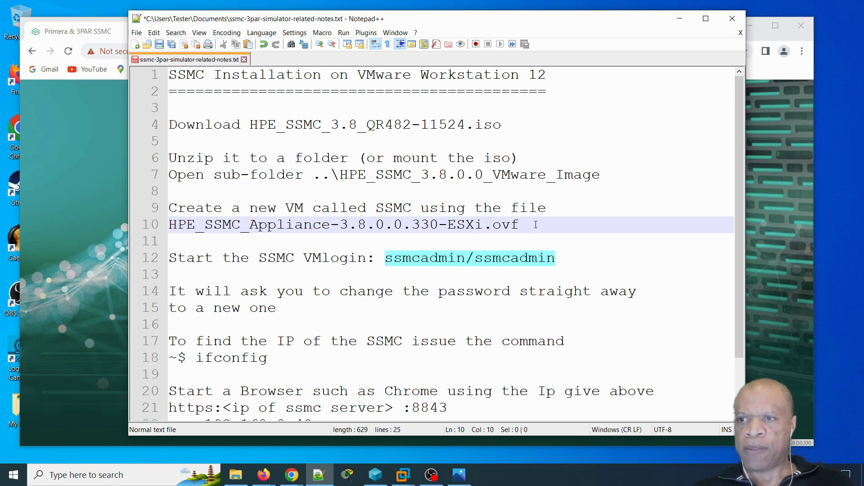
pyautogui.moveTo(524, 225); pyautogui.dragTo(176, 208)
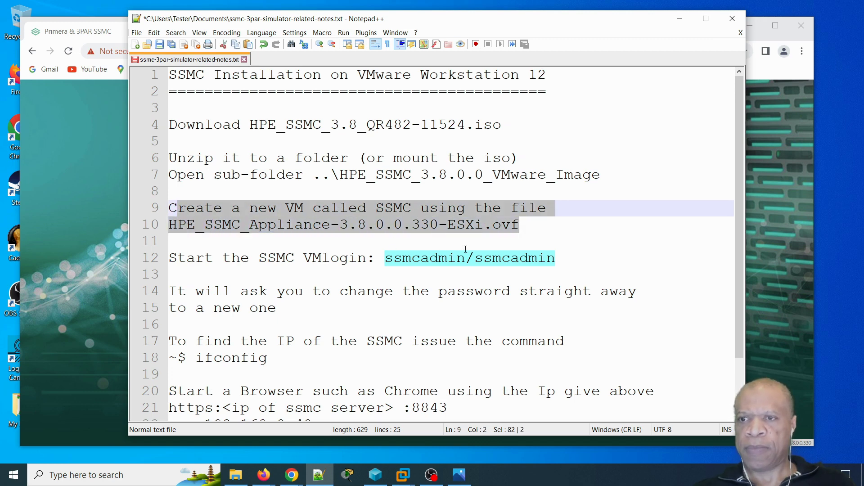
# - Highlight the default login credentials on line 12
pyautogui.click(562, 257)
pyautogui.moveTo(563, 257); pyautogui.dragTo(384, 257)
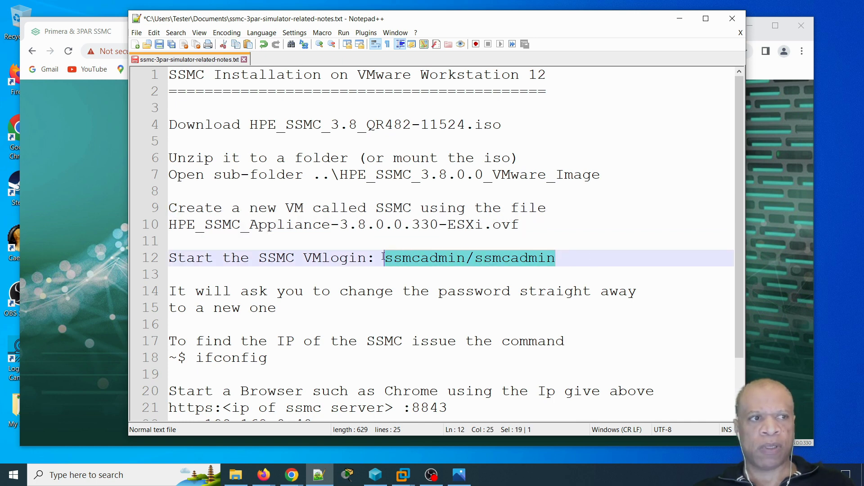
pyautogui.click(569, 260)
pyautogui.click(388, 257)
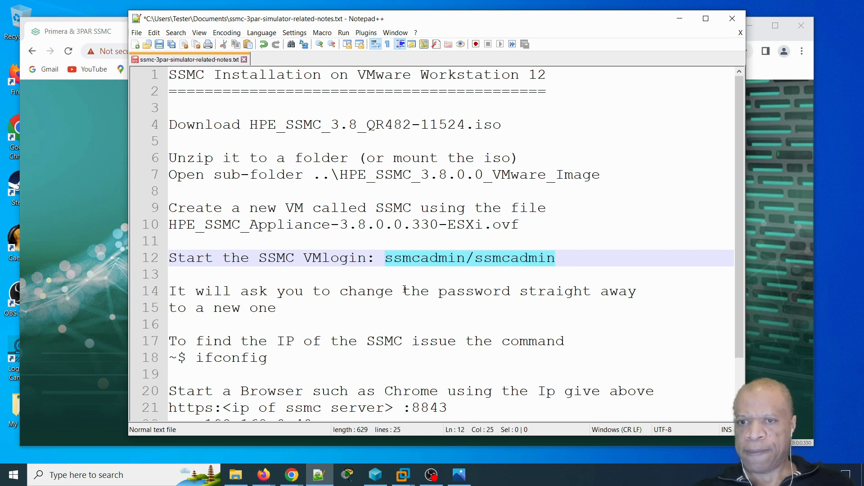
# - Highlight the ifconfig command on line 18, then move the notes window left
pyautogui.scroll(-2, 405, 289)
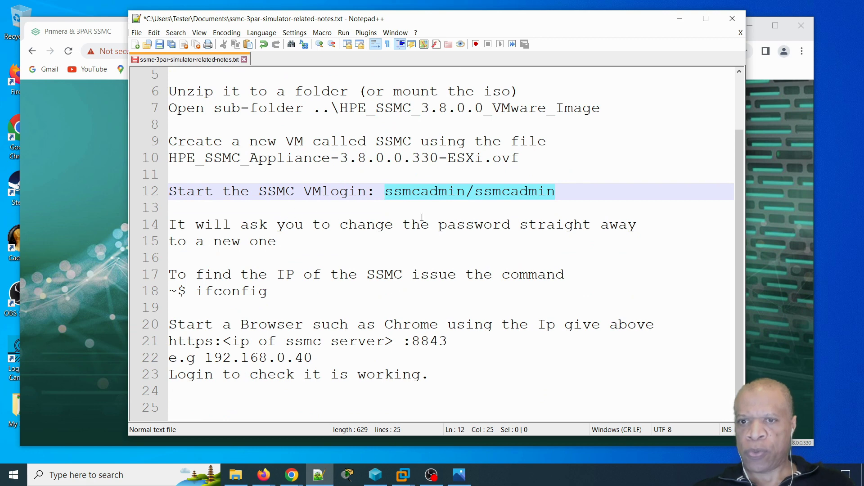
pyautogui.moveTo(271, 292); pyautogui.dragTo(198, 292)
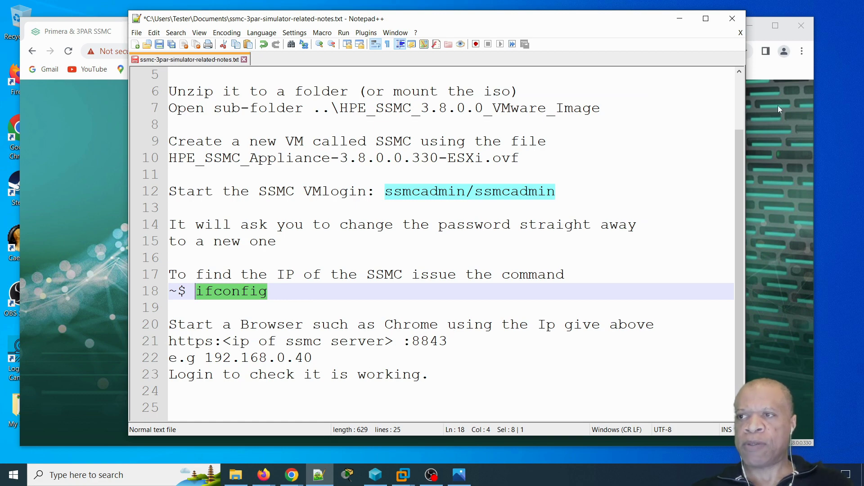
pyautogui.moveTo(593, 26); pyautogui.dragTo(0, 24)
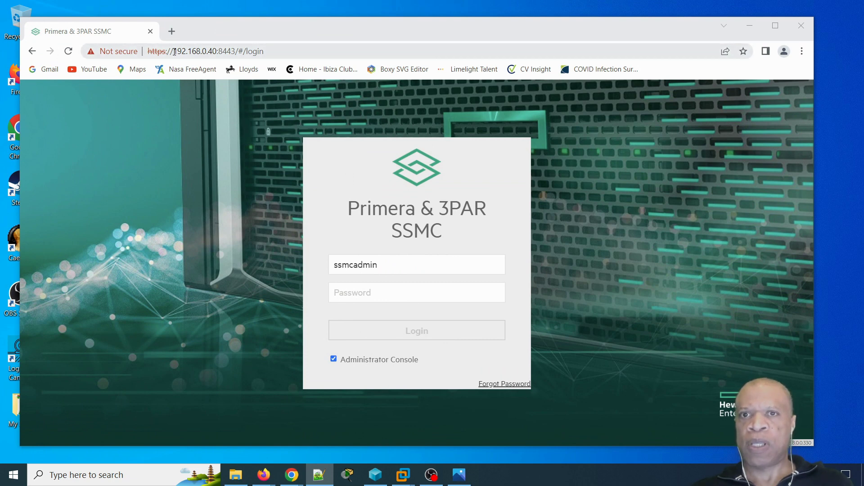
# - Highlight 192.168.0.40 and port 8443 in Chrome's address bar, then minimize Chrome
pyautogui.click(174, 51)
pyautogui.moveTo(175, 51); pyautogui.dragTo(216, 51)
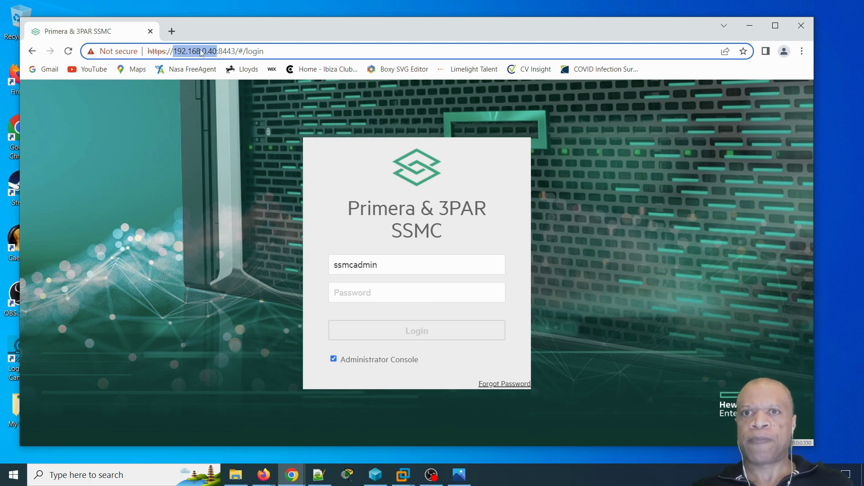
pyautogui.moveTo(219, 49); pyautogui.dragTo(236, 49)
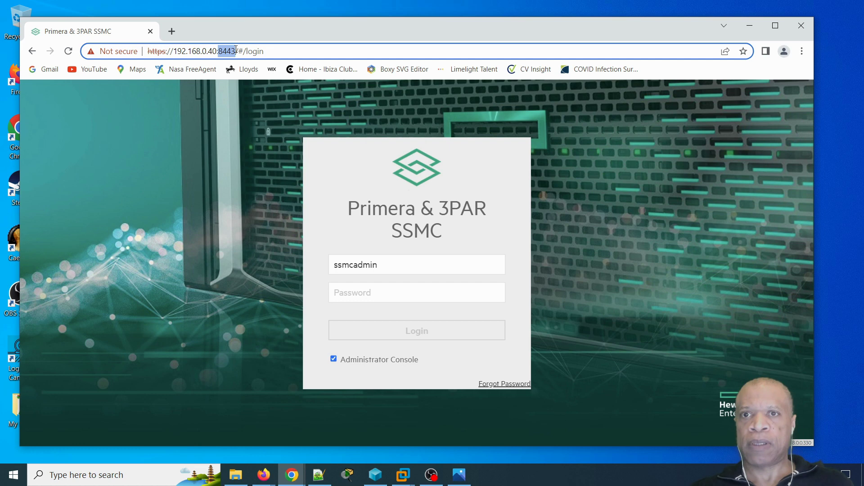
pyautogui.click(220, 49)
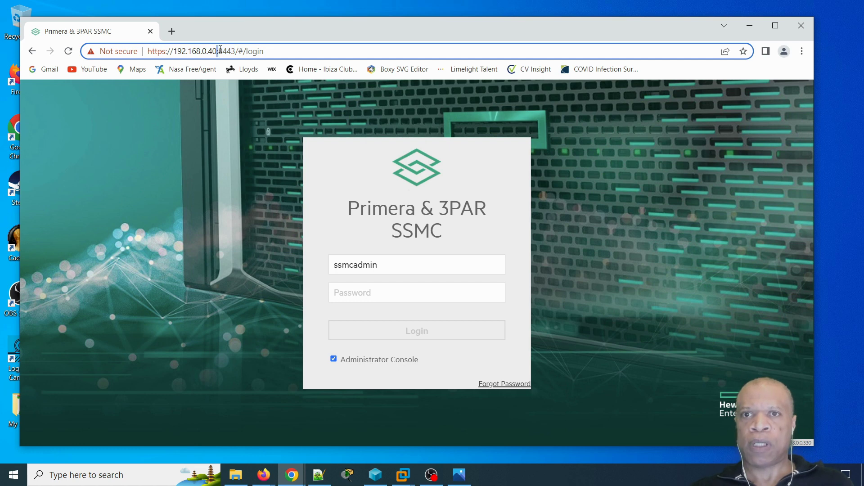
pyautogui.moveTo(220, 50); pyautogui.dragTo(234, 50)
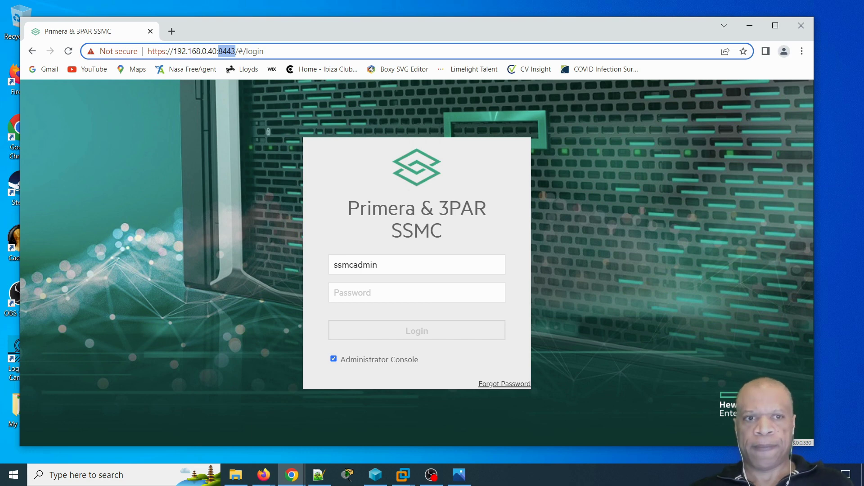
pyautogui.hotkey('alt', 'Tab')
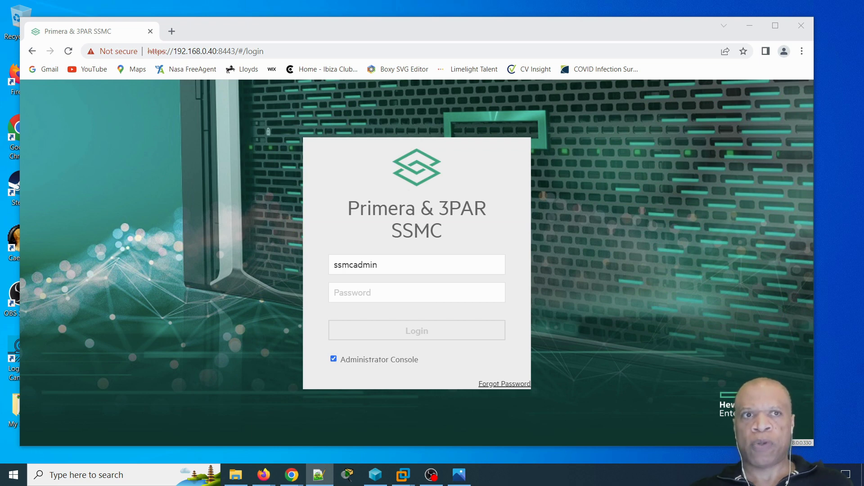
pyautogui.click(750, 26)
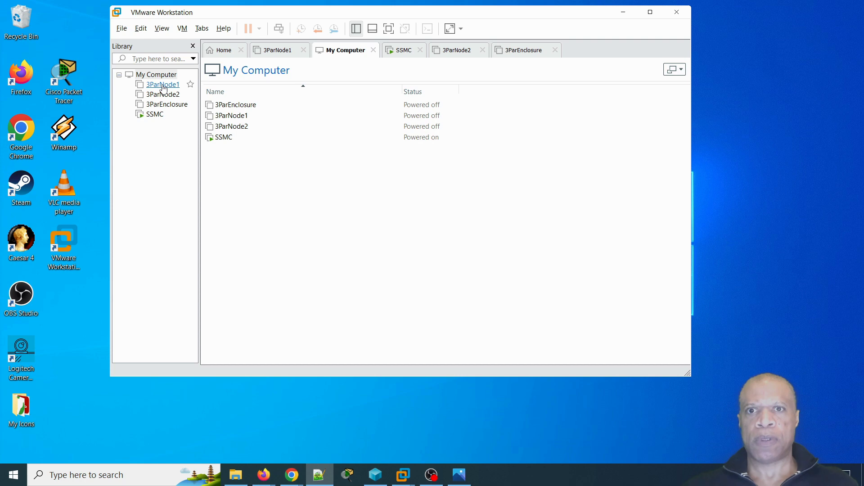
# - Power on 3ParNode1 from the Library, then select 3ParNode2
pyautogui.click(162, 85)
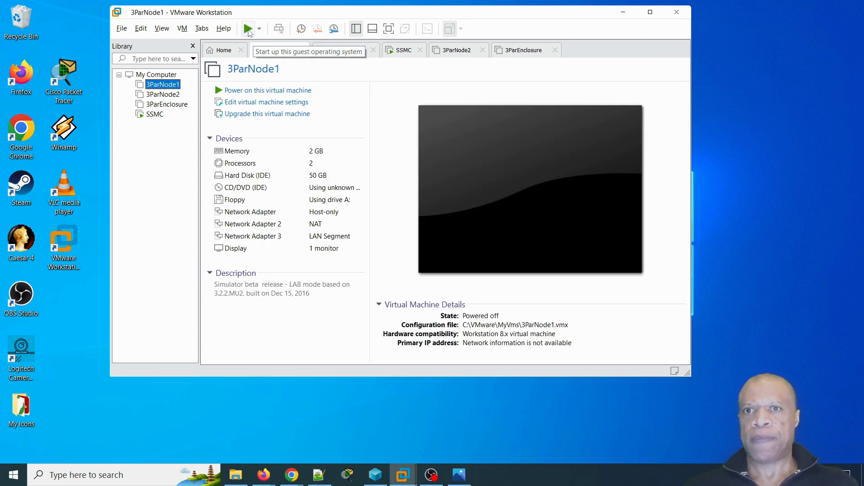
pyautogui.click(253, 89)
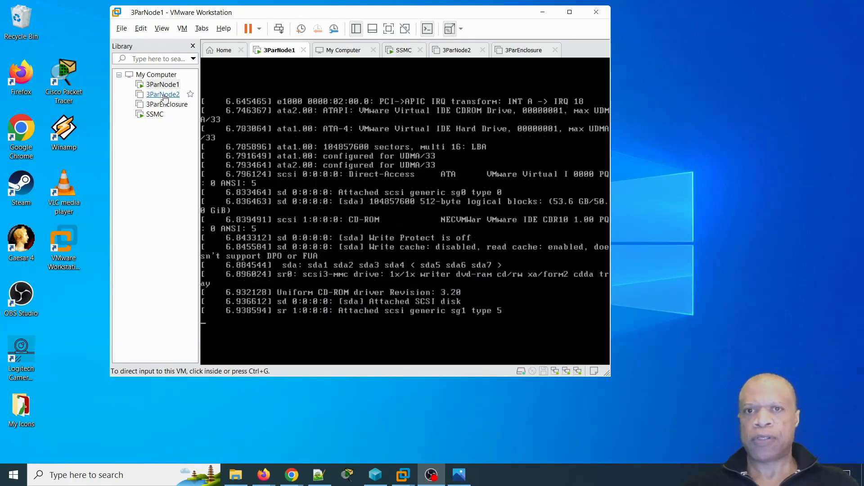
pyautogui.click(163, 95)
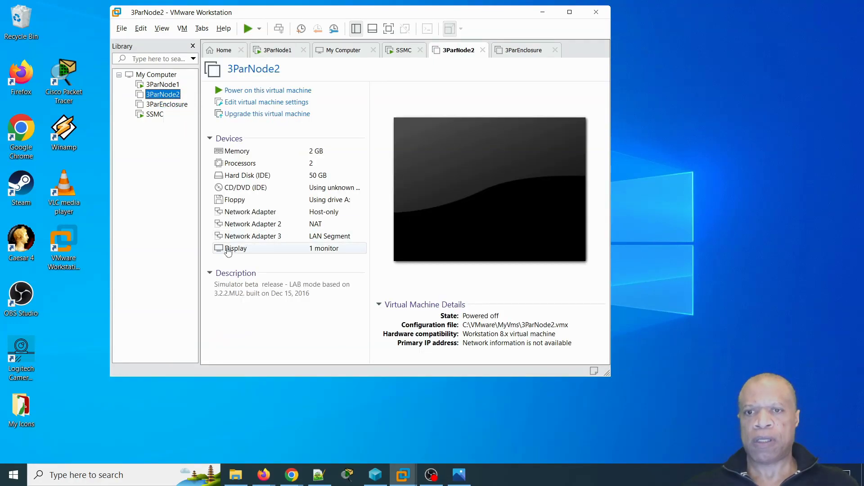
# - Review 3ParNode2's Display settings and close without changes
pyautogui.rightClick(163, 95)
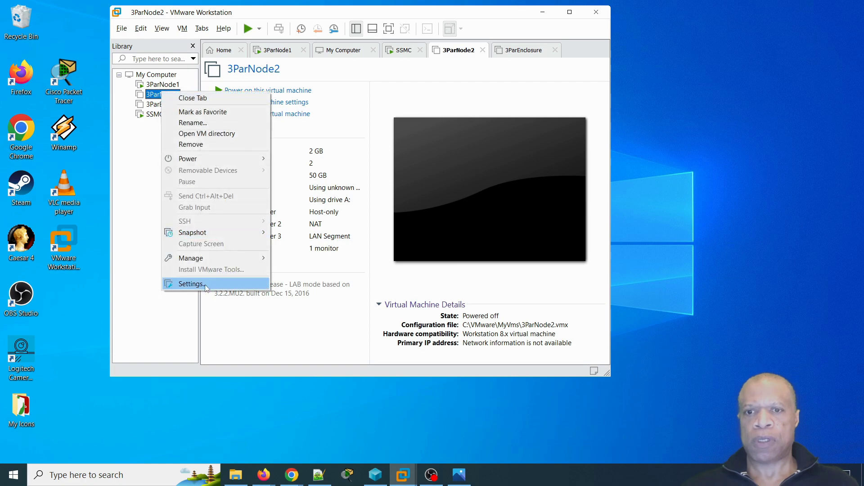
pyautogui.click(193, 286)
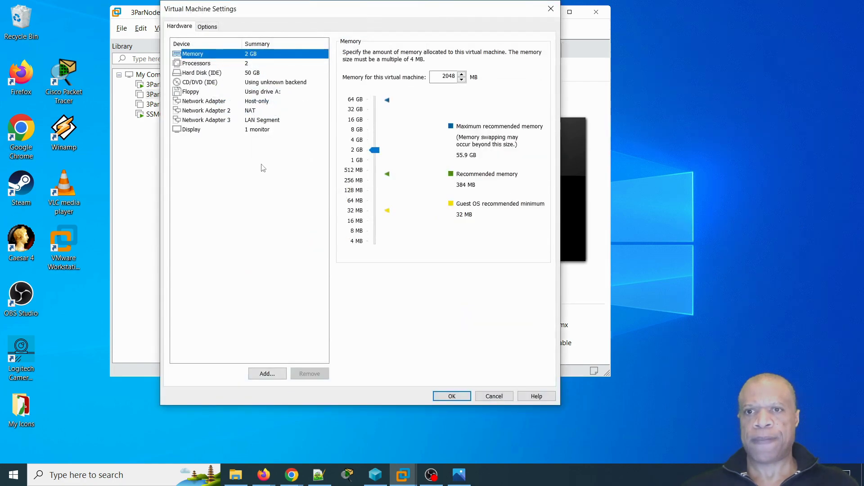
pyautogui.click(192, 131)
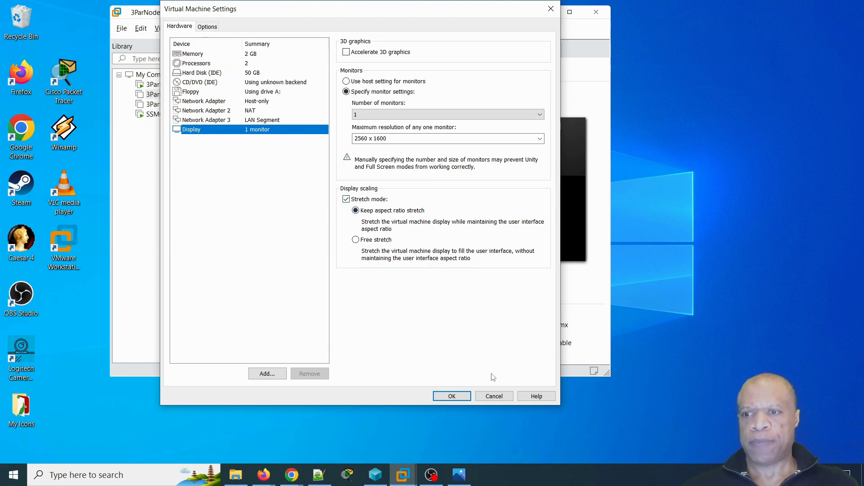
pyautogui.click(498, 400)
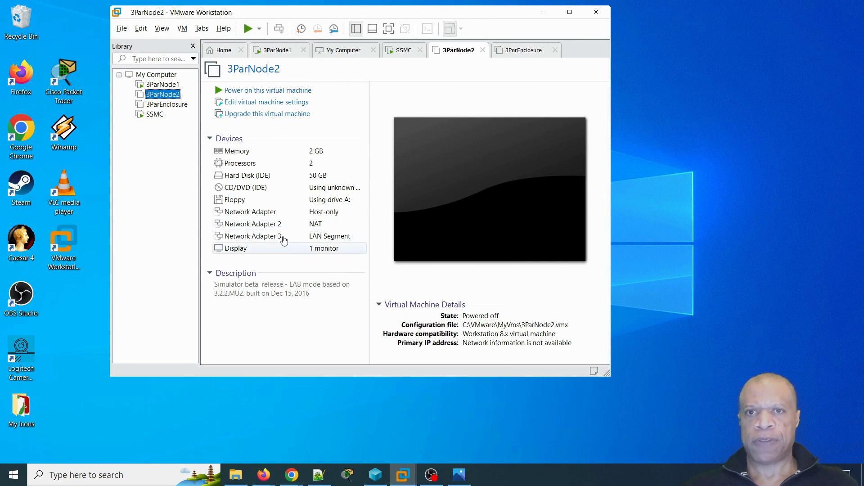
# - Check the 3ParNode1 console, then power on 3ParNode2 via its context menu
pyautogui.click(162, 85)
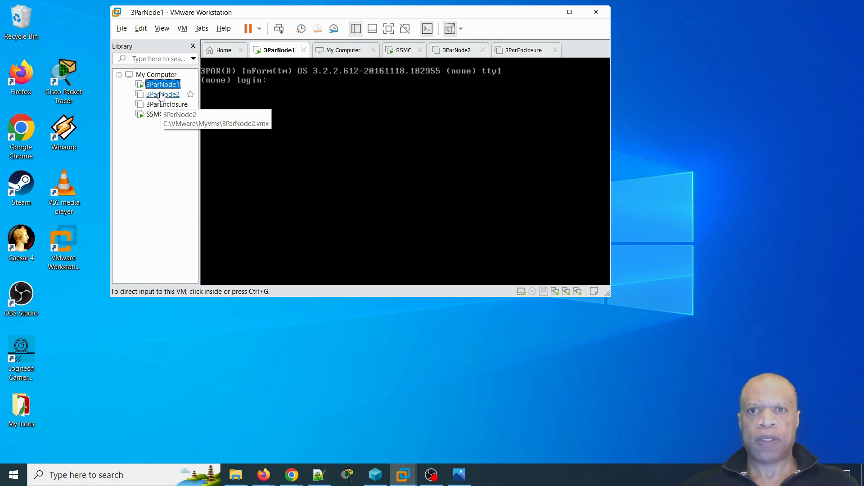
pyautogui.click(161, 95)
pyautogui.rightClick(161, 95)
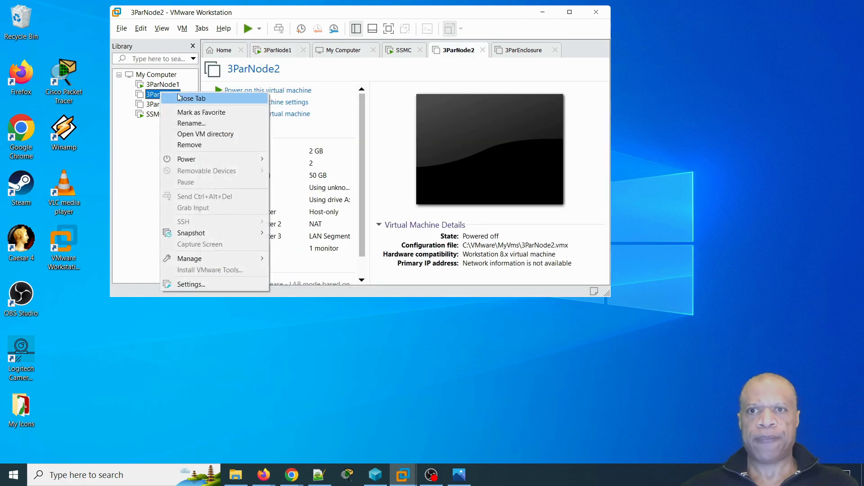
pyautogui.click(288, 91)
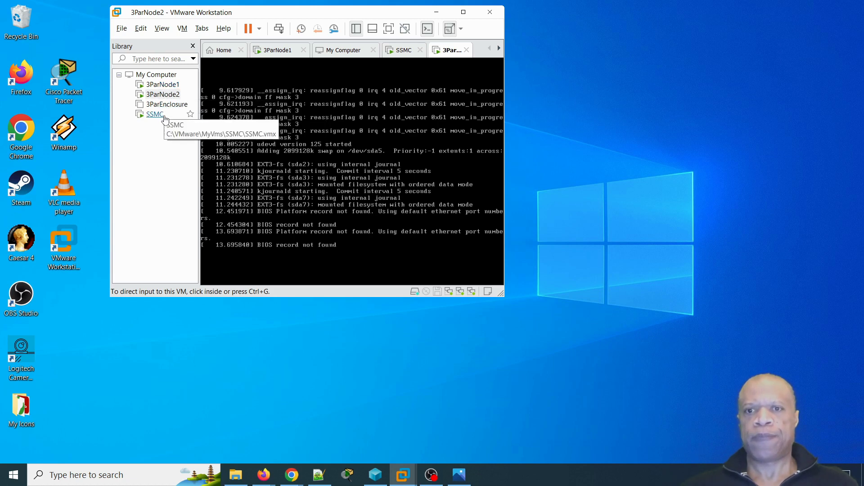
# - Rename 3ParNode1 to 3ParNode0, after one cancelled rename attempt
pyautogui.rightClick(166, 89)
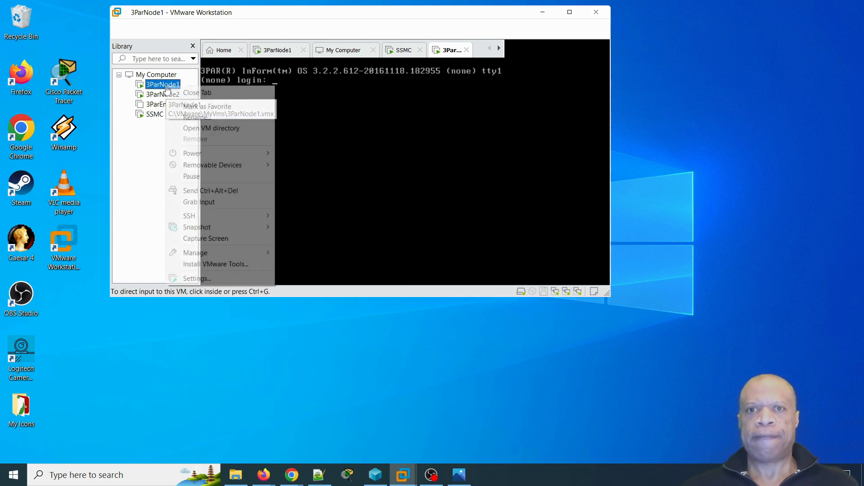
pyautogui.moveTo(180, 170)
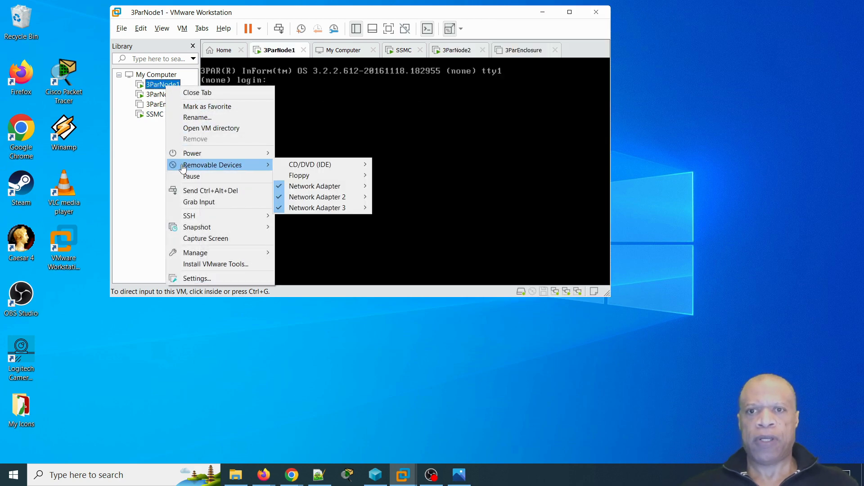
pyautogui.click(191, 118)
pyautogui.click(182, 85)
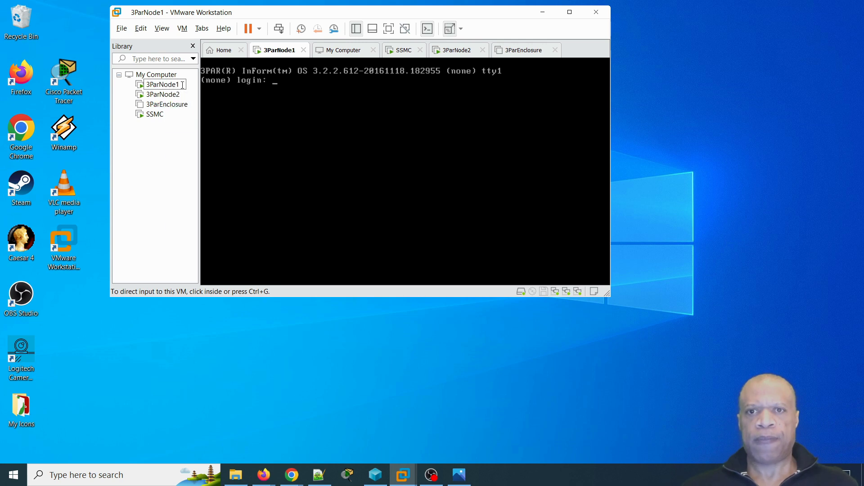
pyautogui.press('Return')
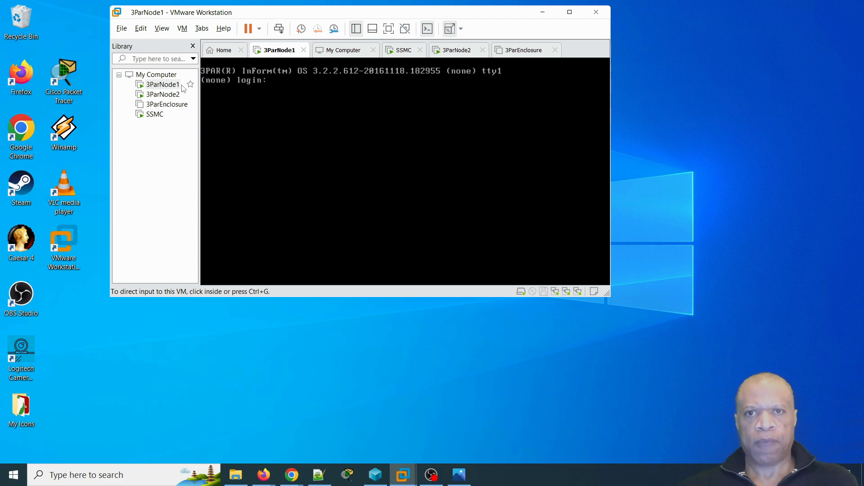
pyautogui.click(174, 87)
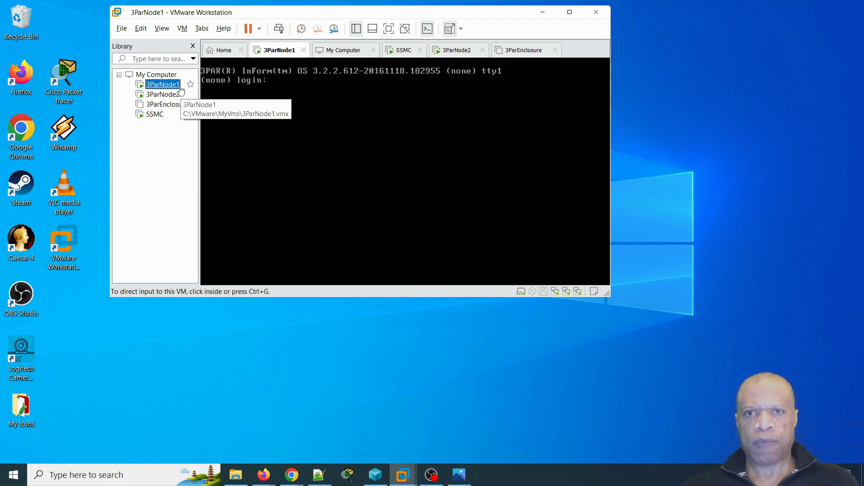
pyautogui.rightClick(174, 88)
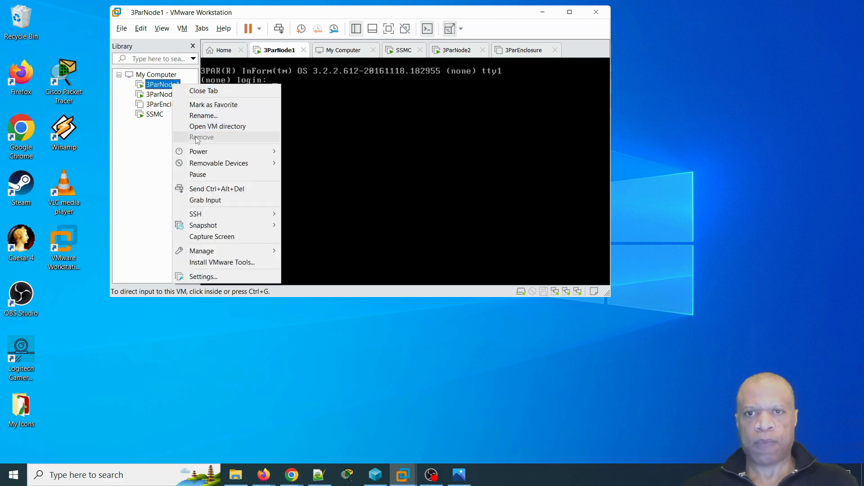
pyautogui.click(204, 116)
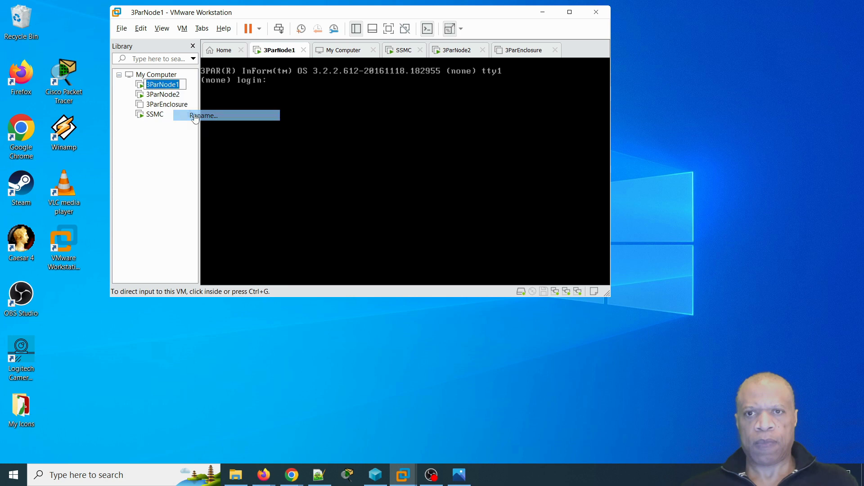
pyautogui.click(179, 85)
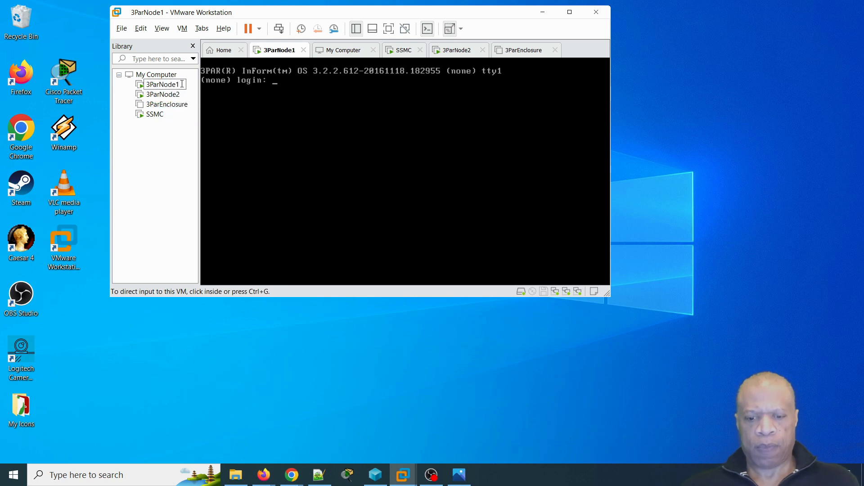
pyautogui.press('BackSpace')
pyautogui.write('0')
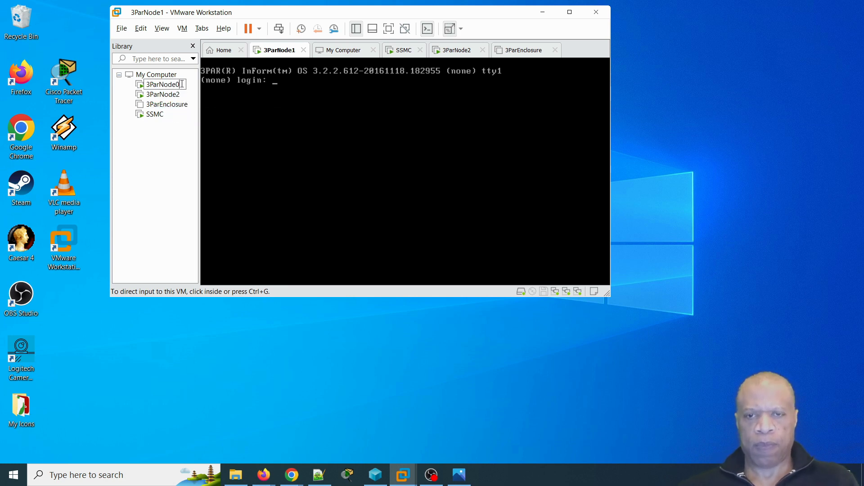
pyautogui.press('Return')
# - Rename 3ParNode2 to 3ParNode1
pyautogui.click(177, 96)
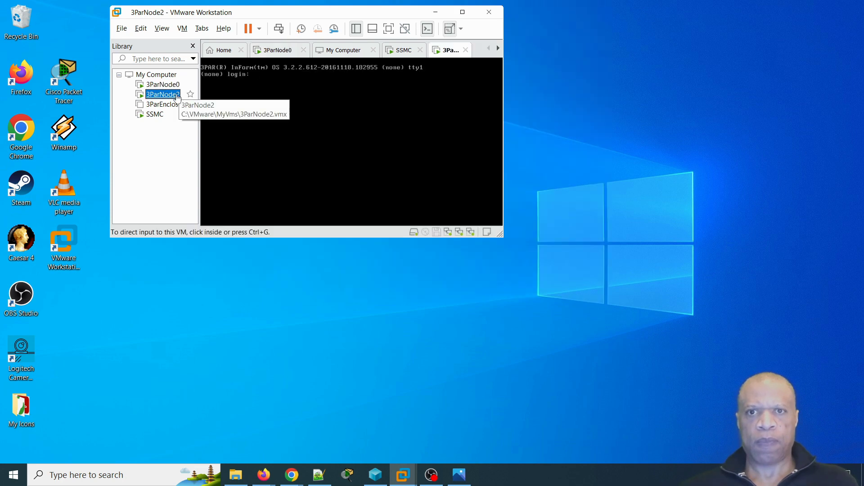
pyautogui.rightClick(176, 97)
pyautogui.click(195, 126)
pyautogui.click(177, 94)
pyautogui.press('Delete')
pyautogui.write('1')
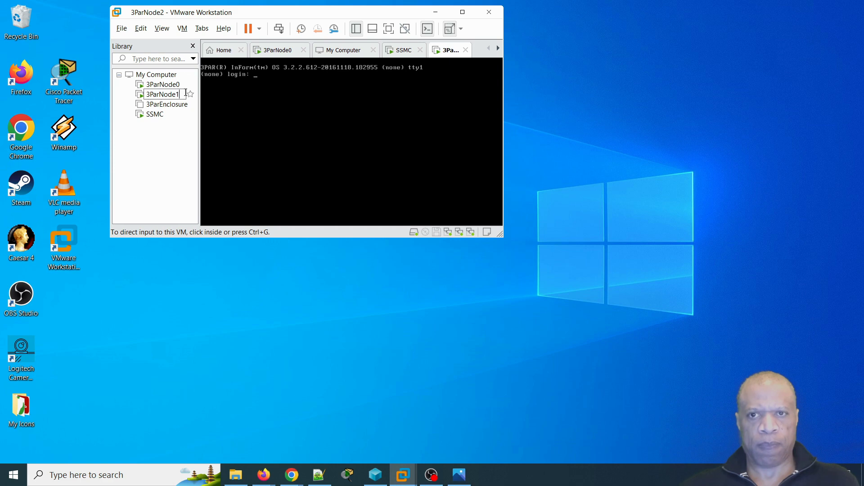
pyautogui.press('Return')
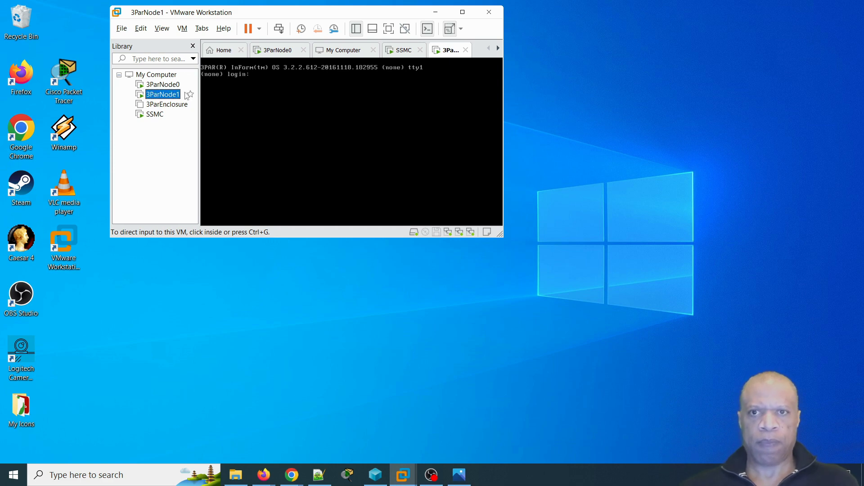
# - Show the 3ParEnclosure summary, dismissing its context menu
pyautogui.click(173, 106)
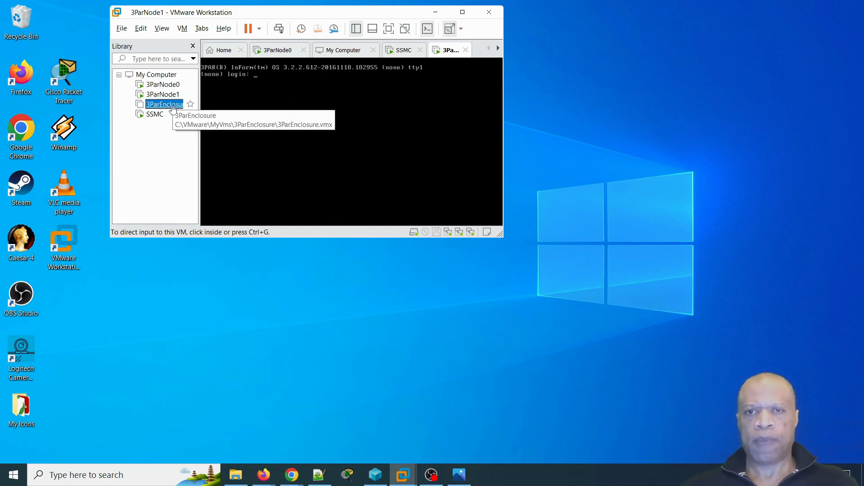
pyautogui.rightClick(173, 106)
pyautogui.click(257, 94)
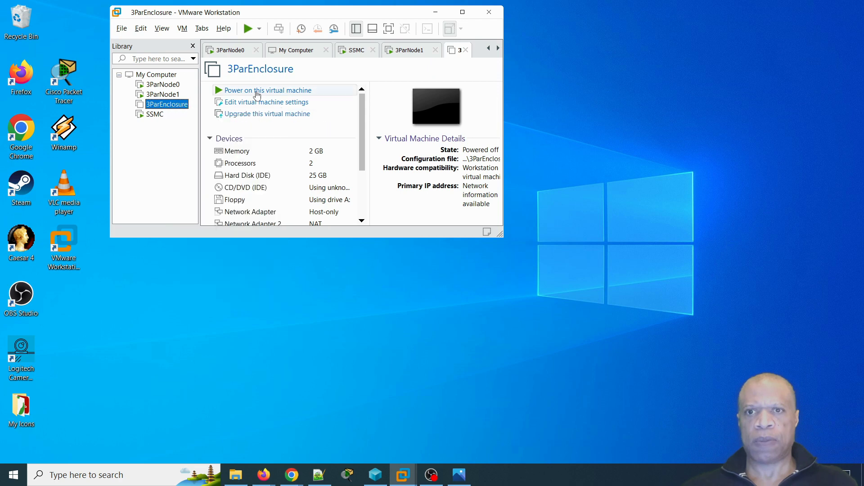
# - Power on 3ParEnclosure, enlarge the window, and focus its console at the esdhost login
pyautogui.click(257, 91)
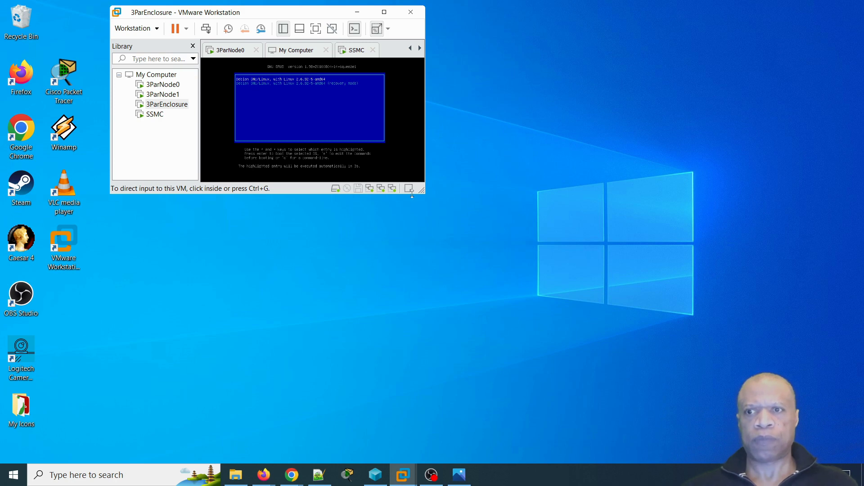
pyautogui.moveTo(423, 193); pyautogui.dragTo(807, 441)
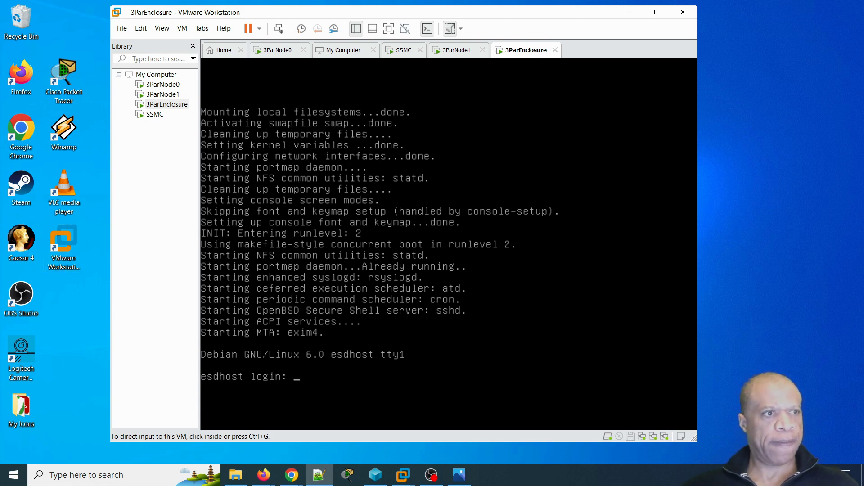
pyautogui.click(406, 406)
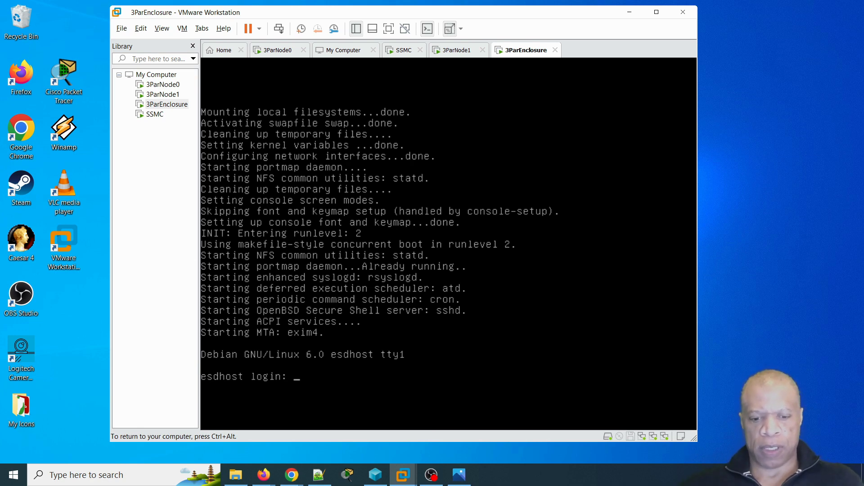
# - Log in to the 3ParEnclosure console as root
pyautogui.write('root')
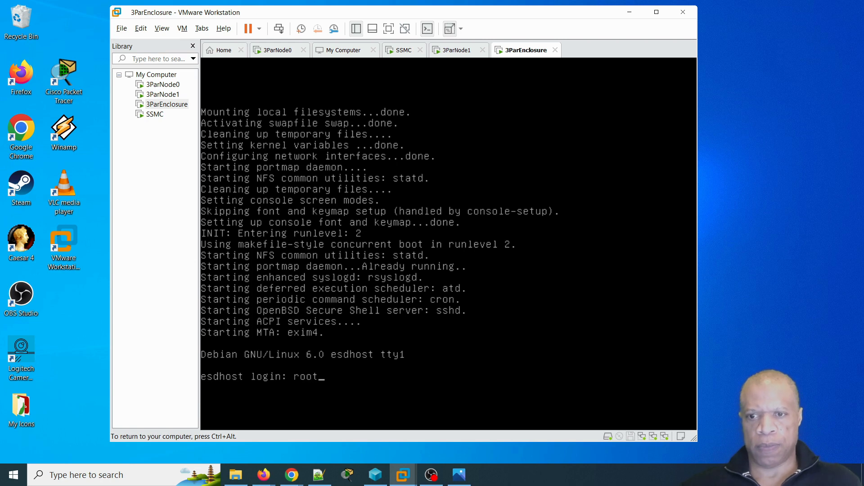
pyautogui.press('Return')
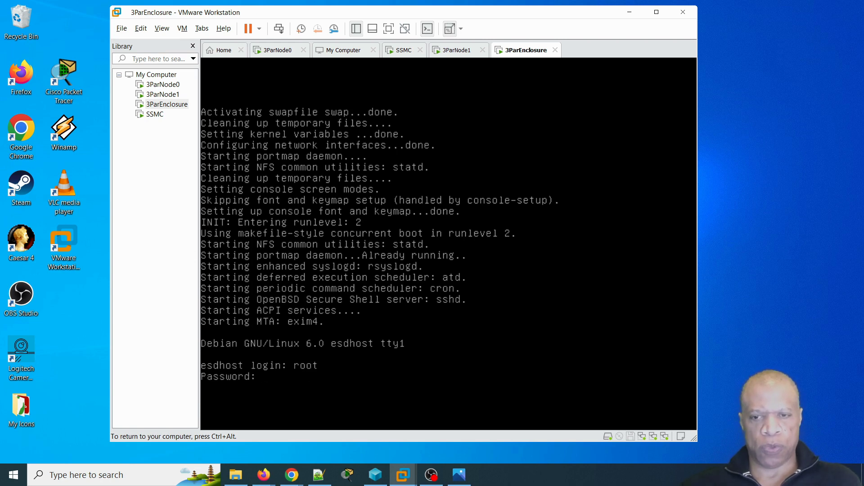
pyautogui.press('Return')
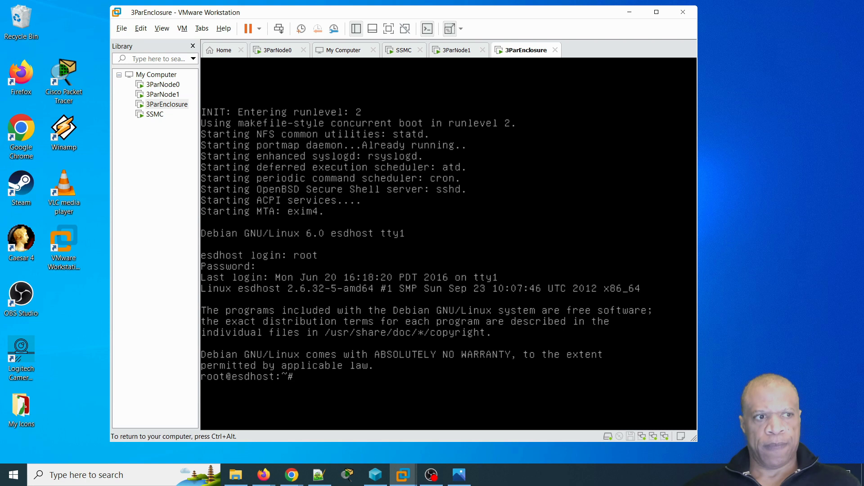
# - Run createcages with option 1 (one 24-drive FC cage), start esd, and release input
pyautogui.write('reate')
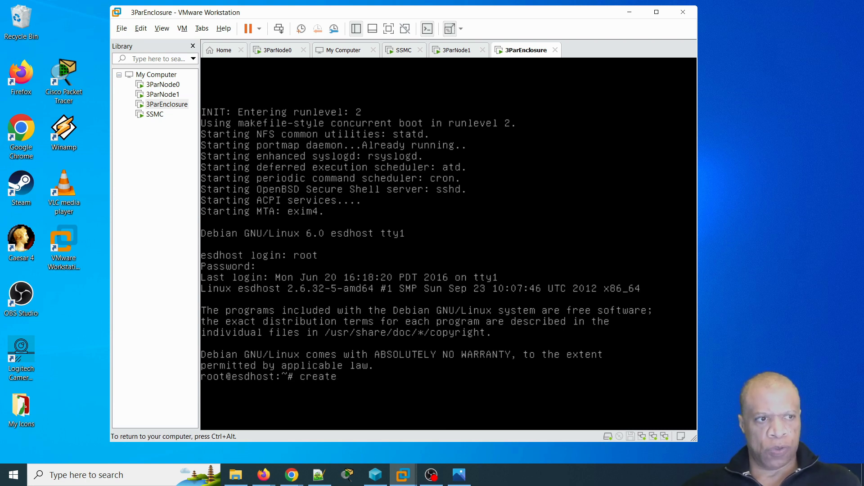
pyautogui.write('cages')
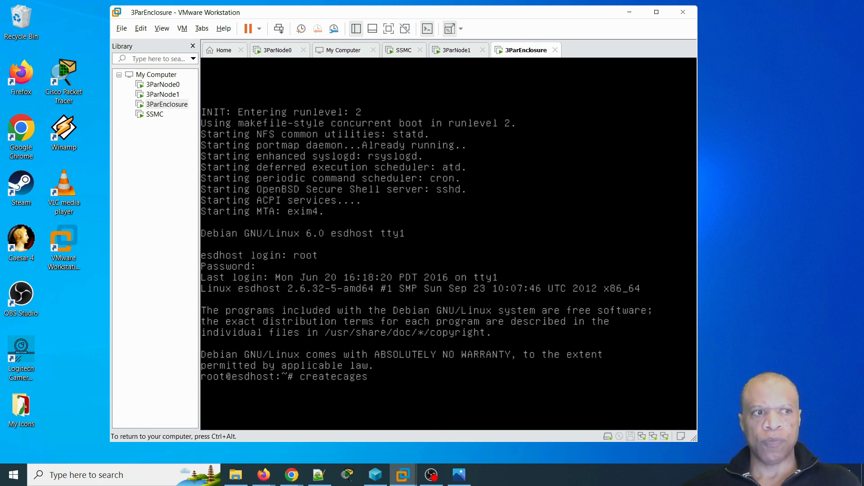
pyautogui.press('Return')
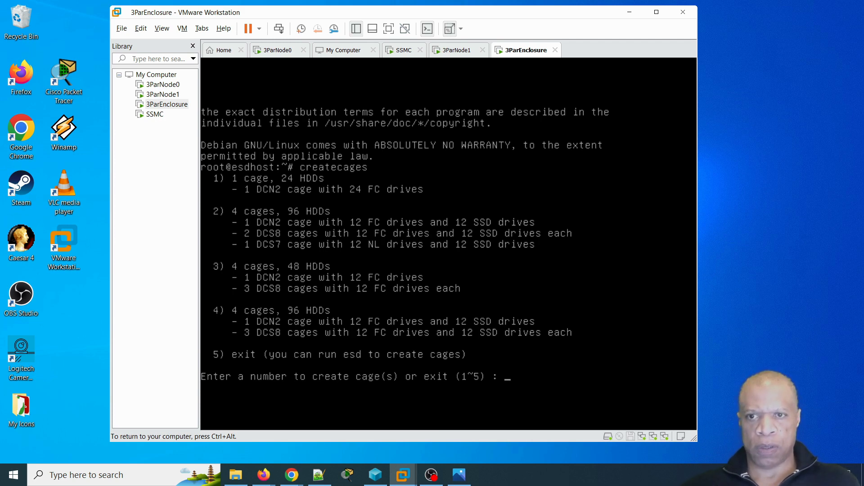
pyautogui.write('1')
pyautogui.press('Return')
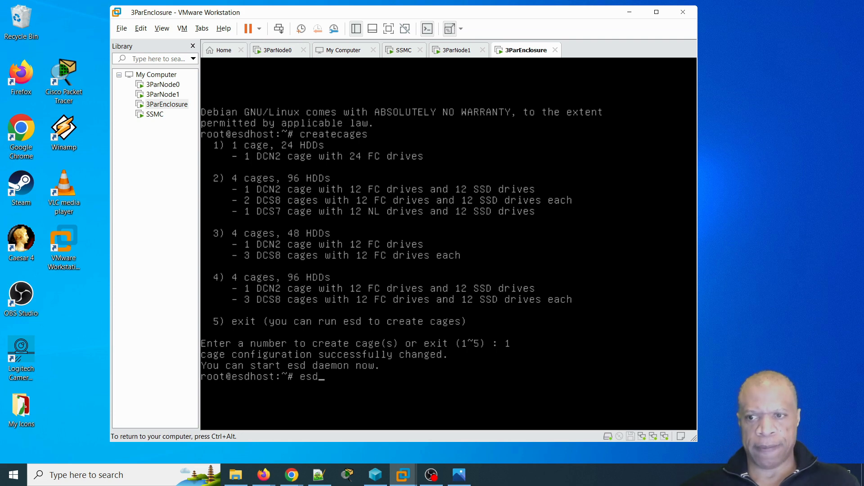
pyautogui.press('Return')
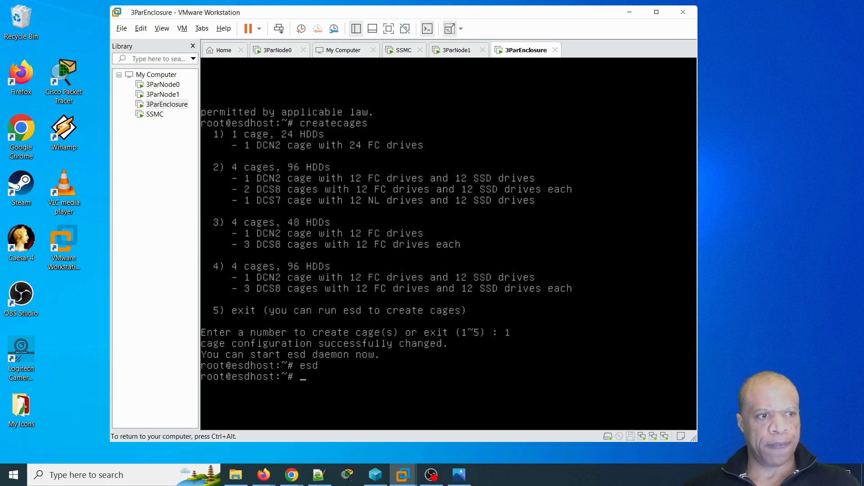
pyautogui.hotkey('ctrl', 'alt')
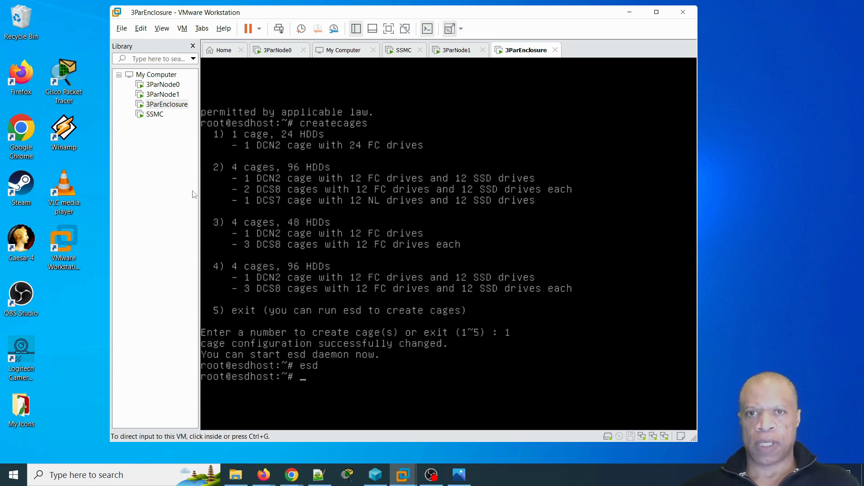
# - Log in to the 3ParNode0 console as the console user
pyautogui.click(161, 88)
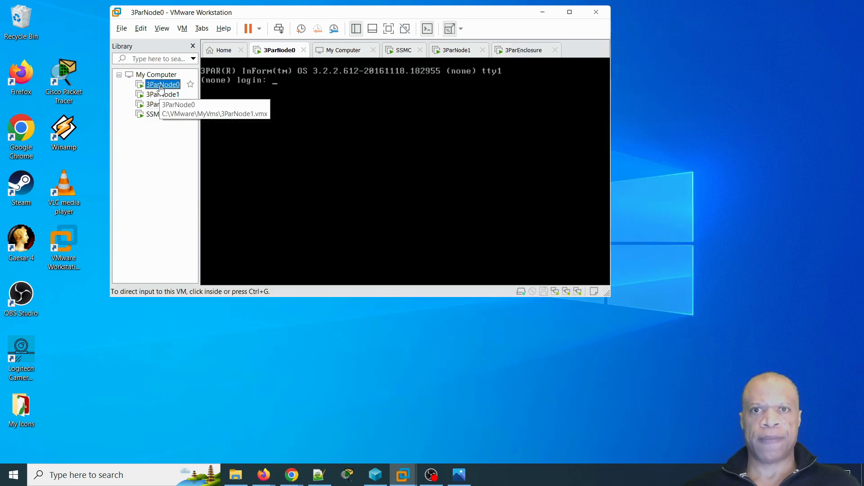
pyautogui.click(291, 85)
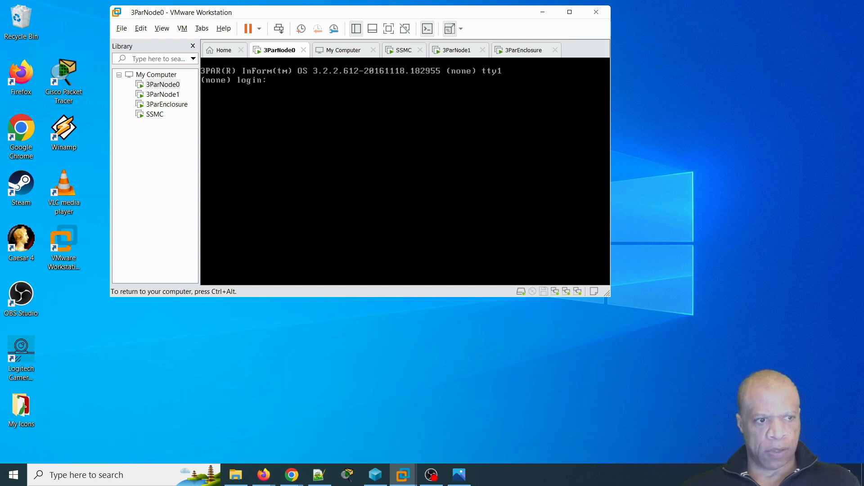
pyautogui.write('console')
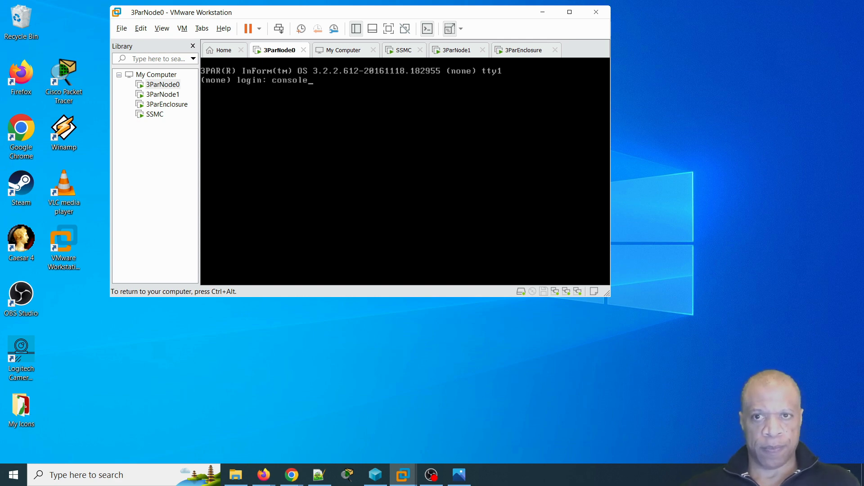
pyautogui.press('Return')
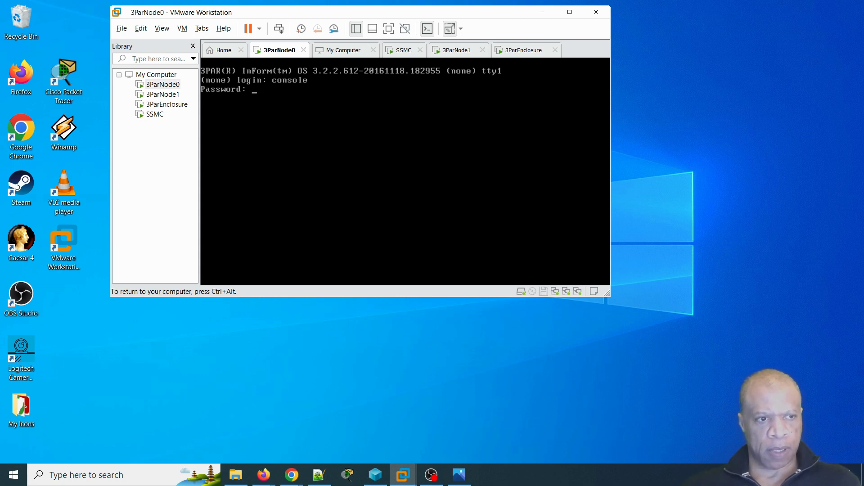
pyautogui.press('Return')
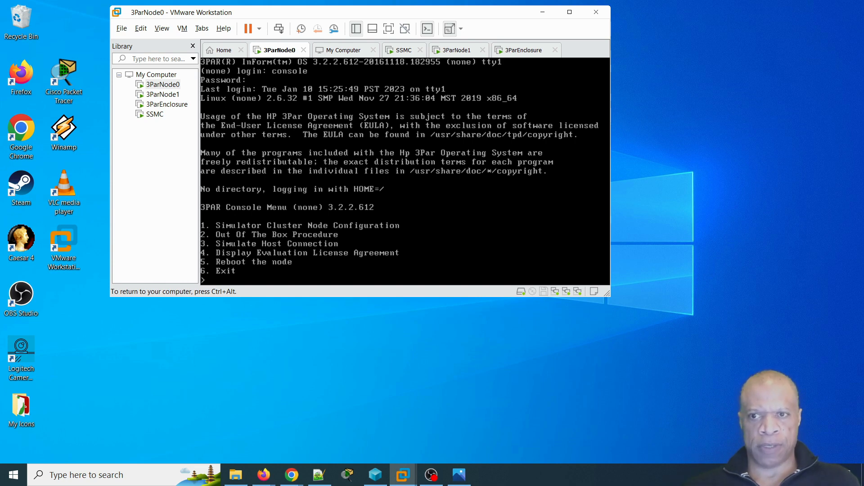
# - Choose option 1, accept the licence, set node ID 0, pick serial 1, confirm yes
pyautogui.write('1')
pyautogui.press('Return')
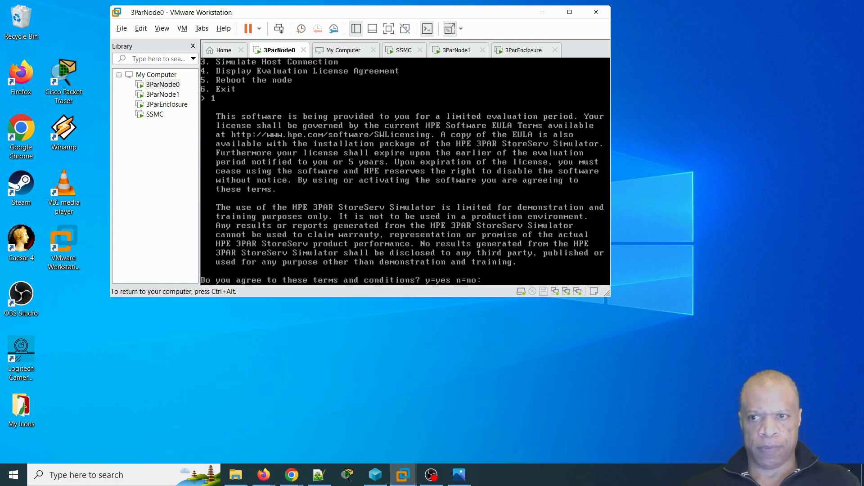
pyautogui.write('y')
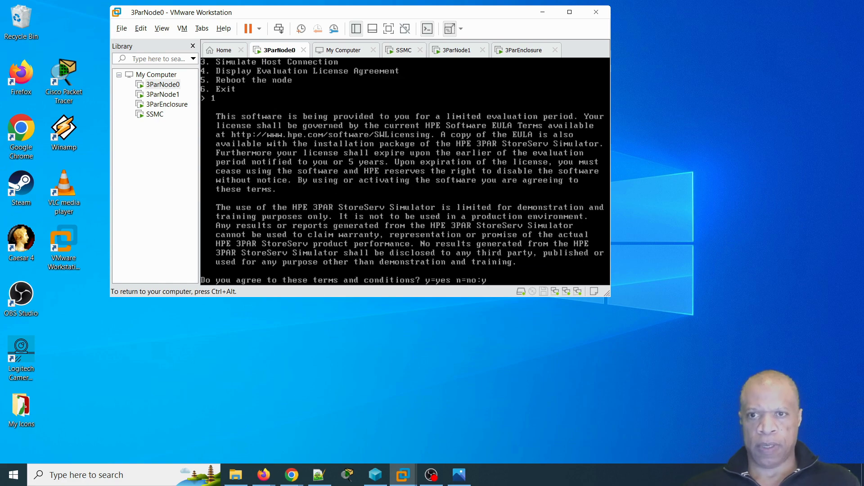
pyautogui.press('Return')
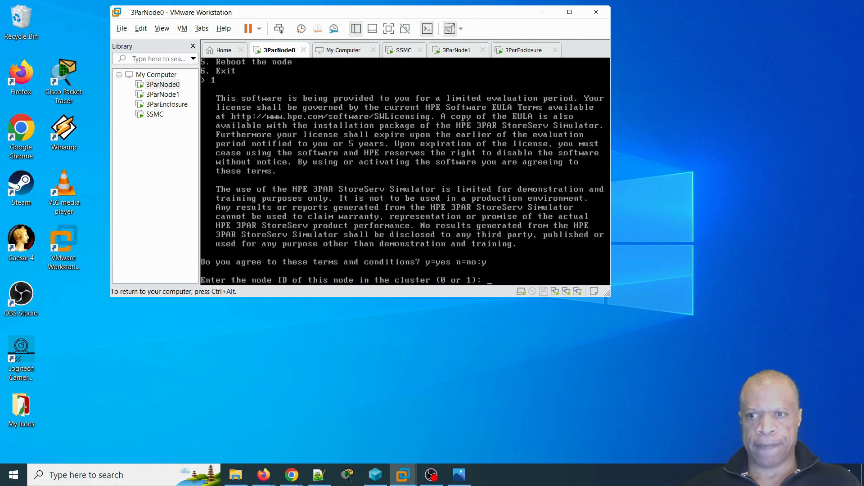
pyautogui.write('0')
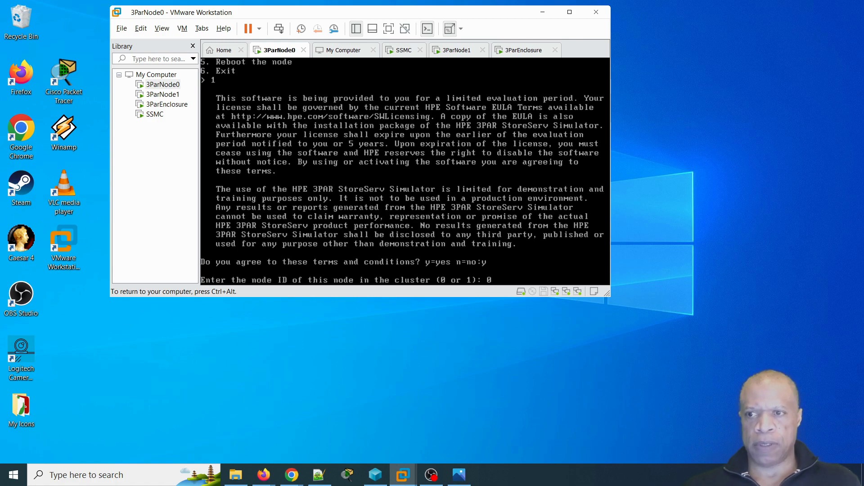
pyautogui.press('Return')
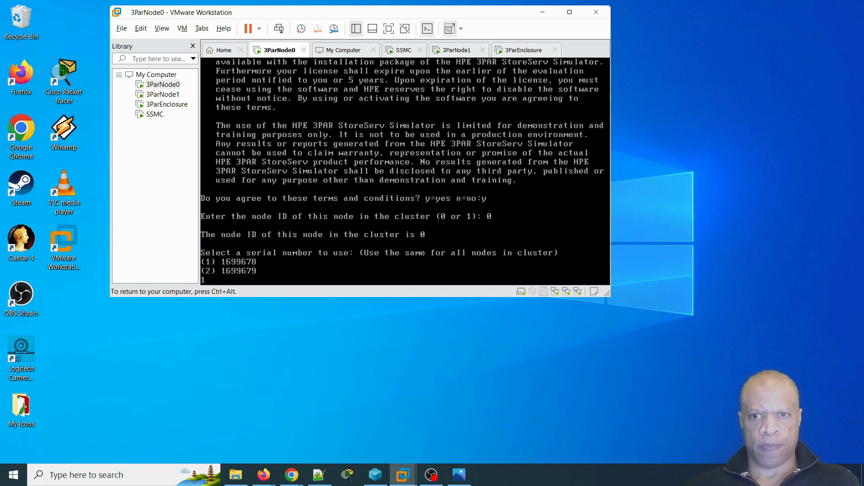
pyautogui.write('1')
pyautogui.press('Return')
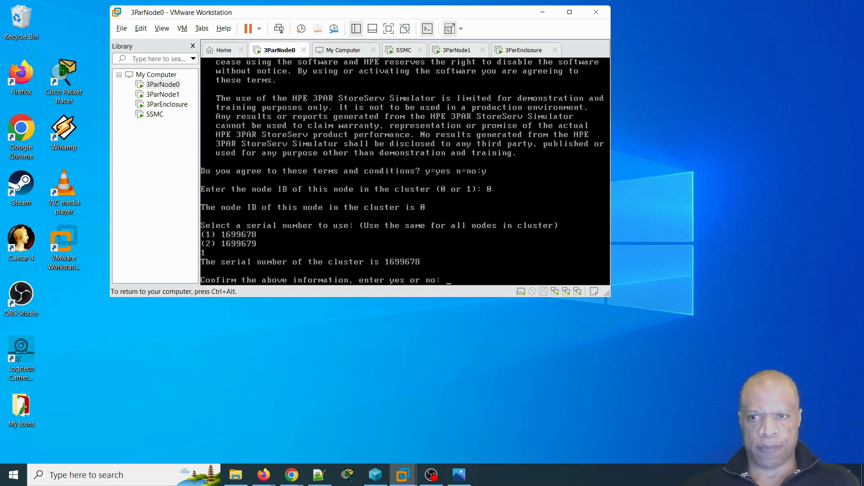
pyautogui.write('yes')
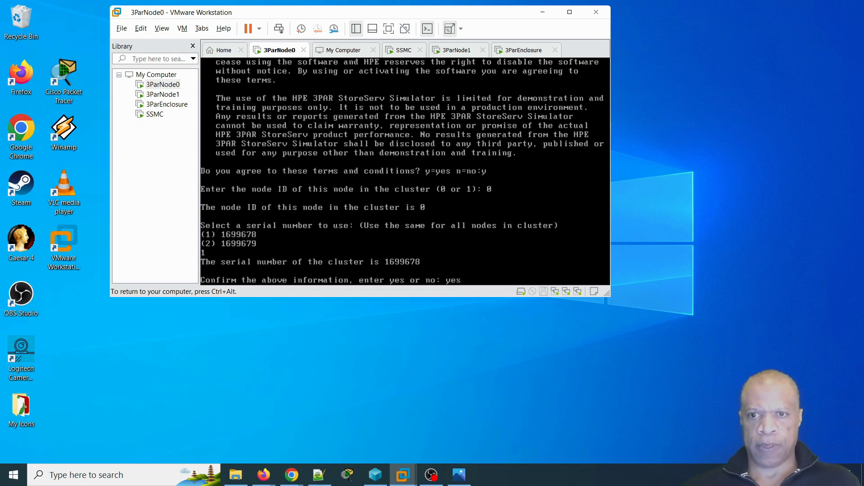
pyautogui.press('Return')
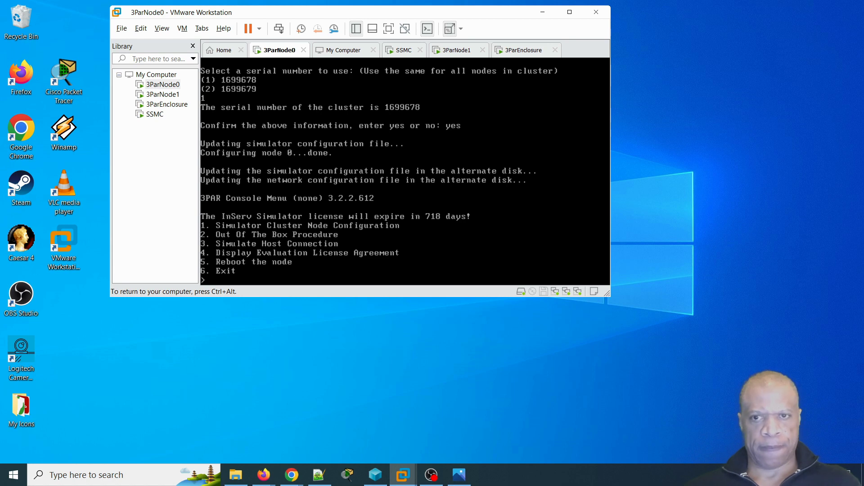
pyautogui.hotkey('ctrl', 'alt')
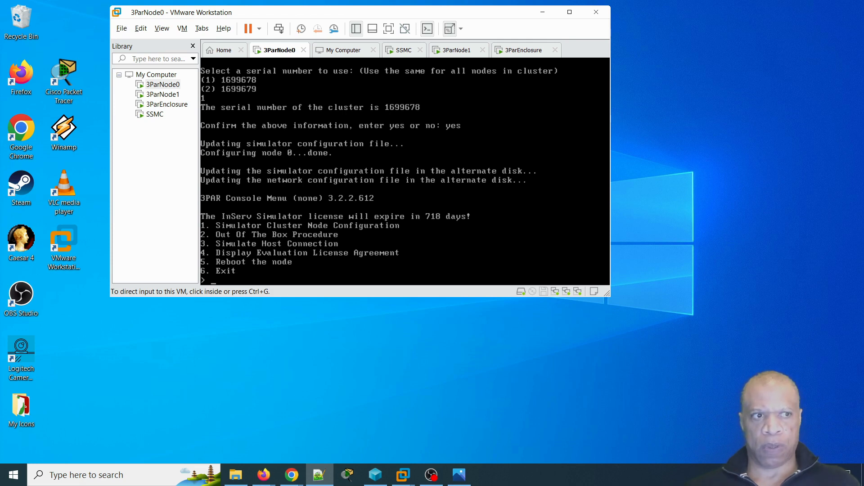
# - Switch to 3ParNode1, enlarge its console and log in as the console user
pyautogui.doubleClick(160, 94)
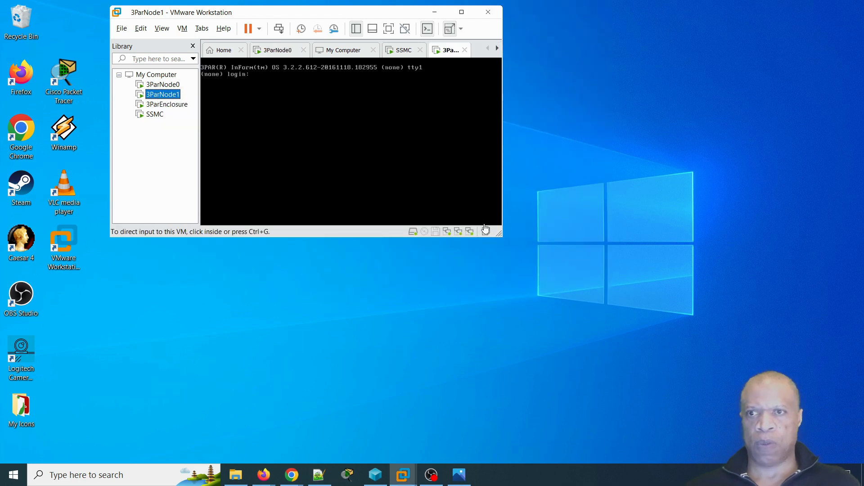
pyautogui.moveTo(501, 235); pyautogui.dragTo(735, 439)
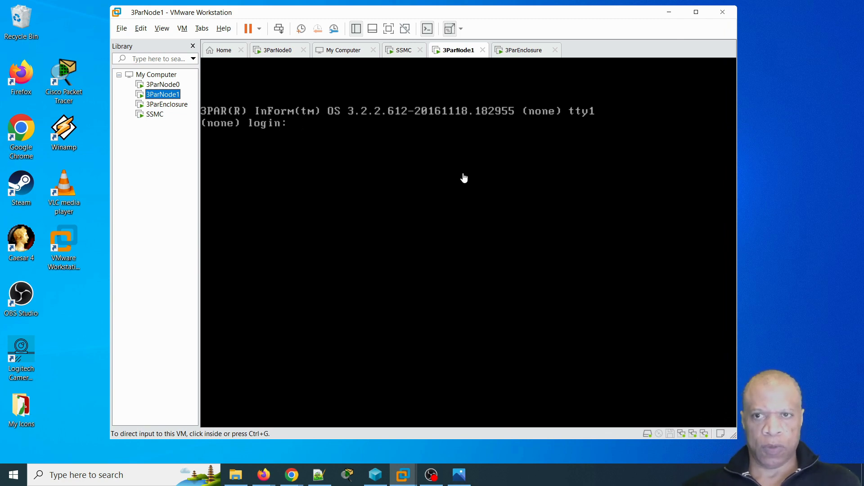
pyautogui.click(324, 147)
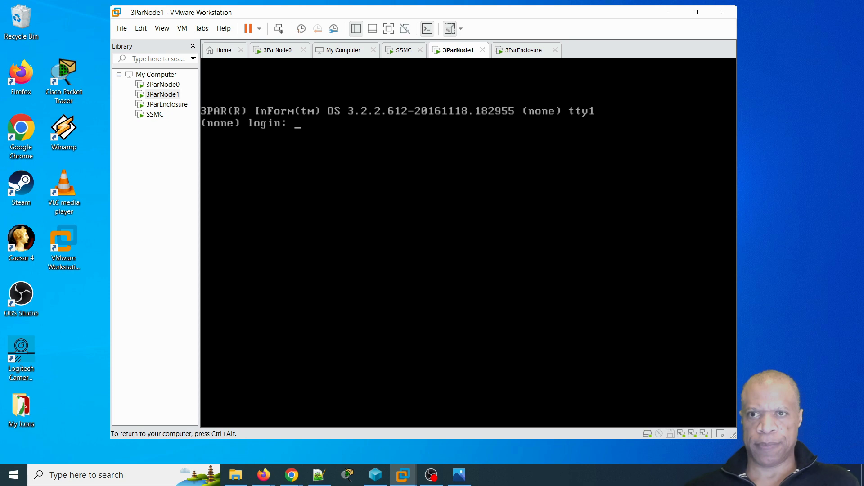
pyautogui.write('console')
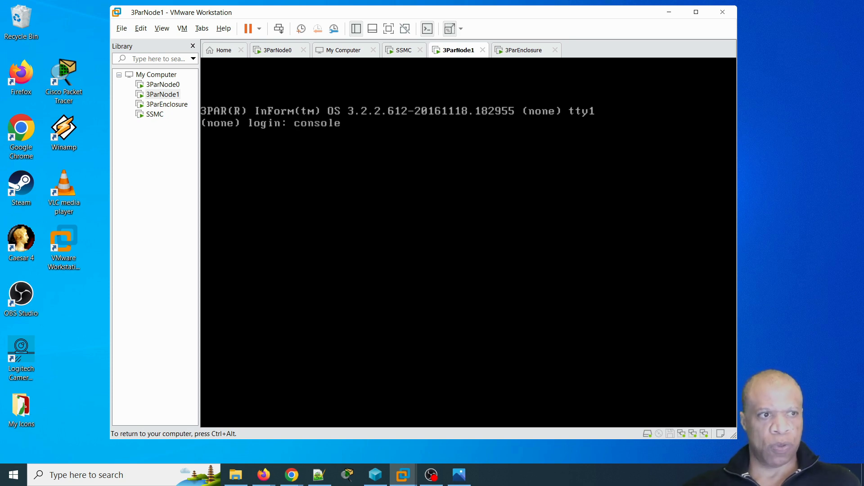
pyautogui.press('Return')
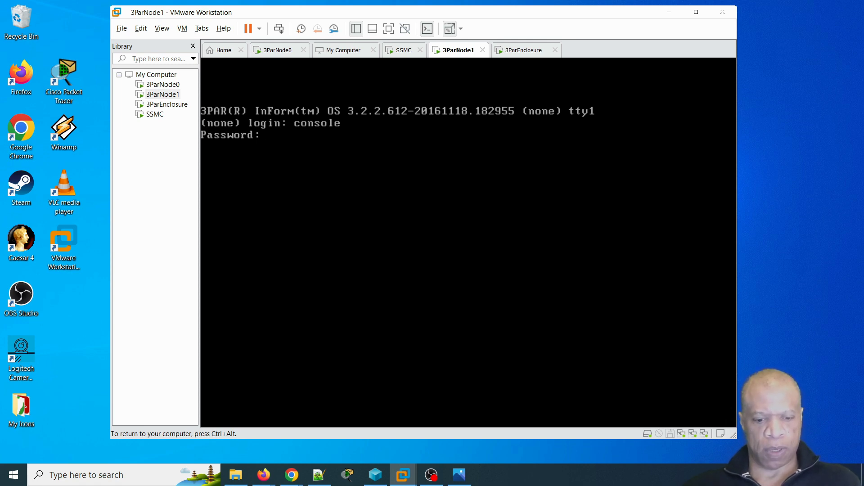
pyautogui.press('Return')
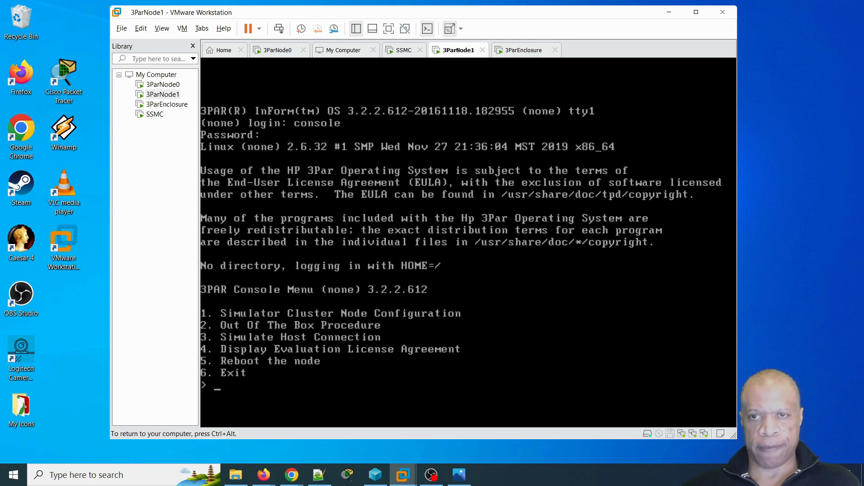
# - Choose simulator cluster node configuration (option 1) and accept the evaluation licence
pyautogui.write('1')
pyautogui.press('Return')
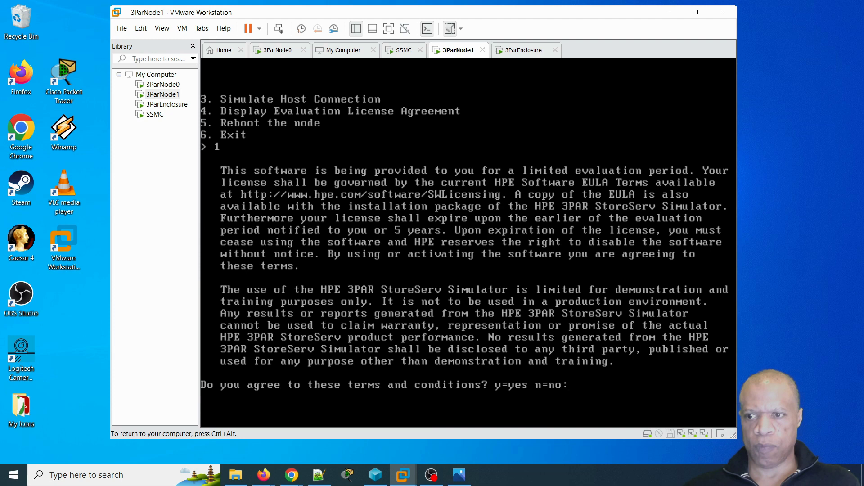
pyautogui.write('y')
pyautogui.press('Return')
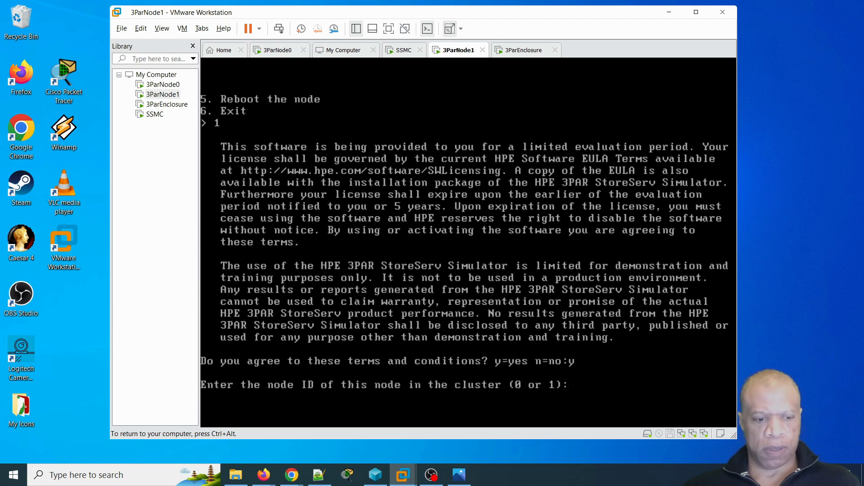
# - Assign node ID 1 with cluster serial 1699678 and confirm with yes
pyautogui.write('1')
pyautogui.press('Return')
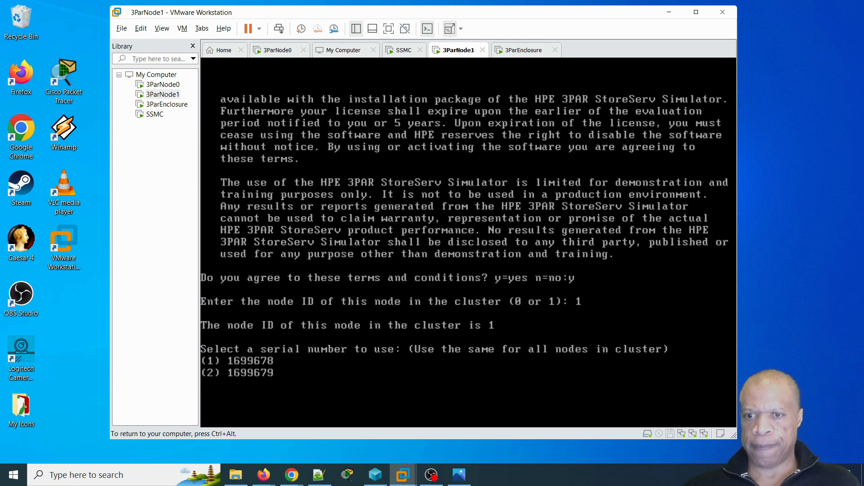
pyautogui.write('1')
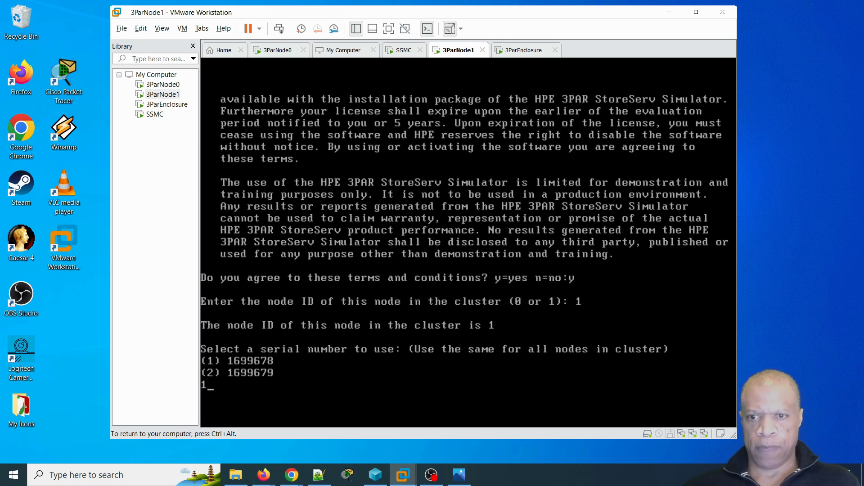
pyautogui.press('Return')
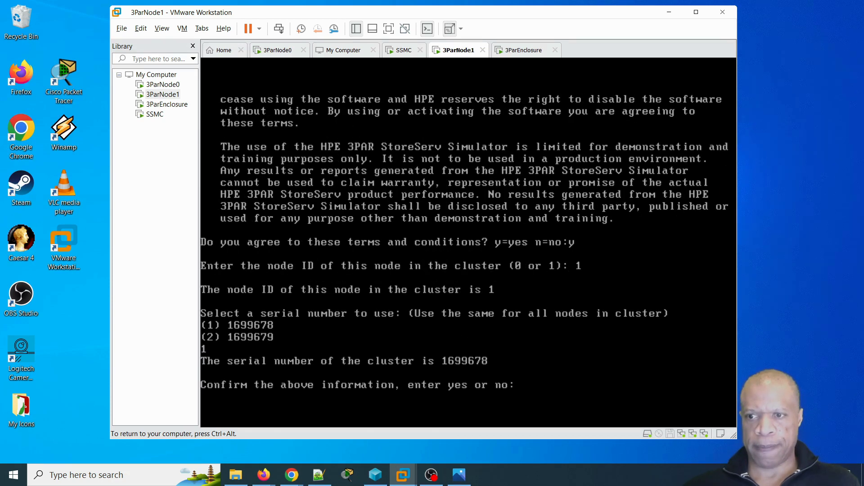
pyautogui.write('yes')
pyautogui.press('Return')
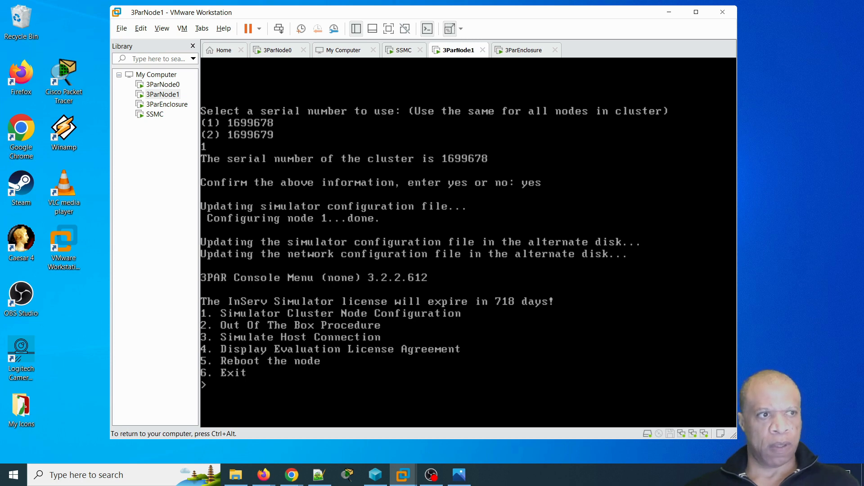
pyautogui.hotkey('ctrl', 'alt')
# - On 3ParNode0 start the Out Of The Box Procedure (2), accept the data-loss warning, continue past the node list
pyautogui.click(170, 86)
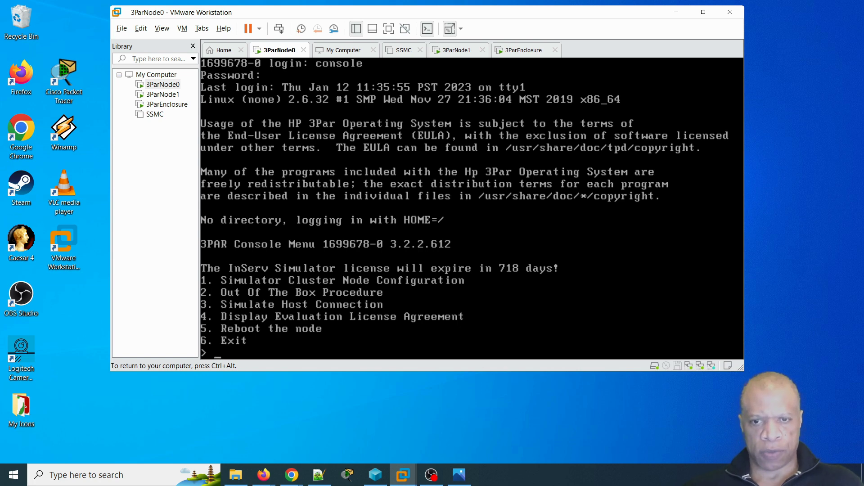
pyautogui.write('2')
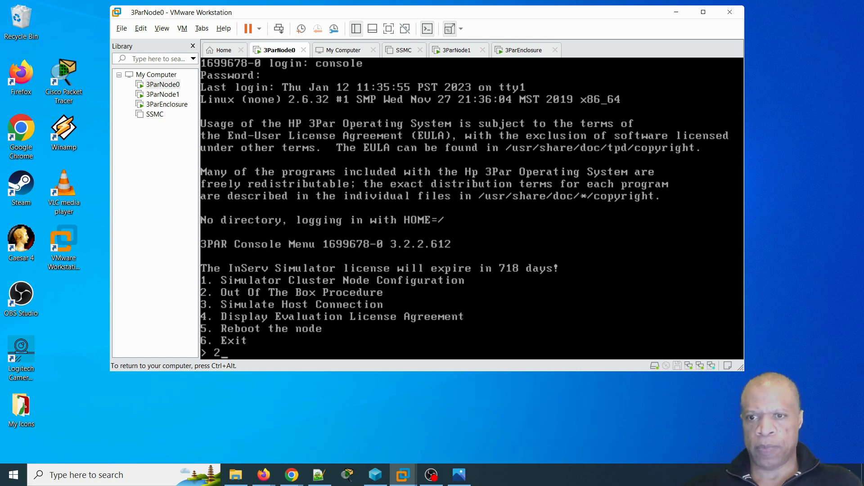
pyautogui.press('Return')
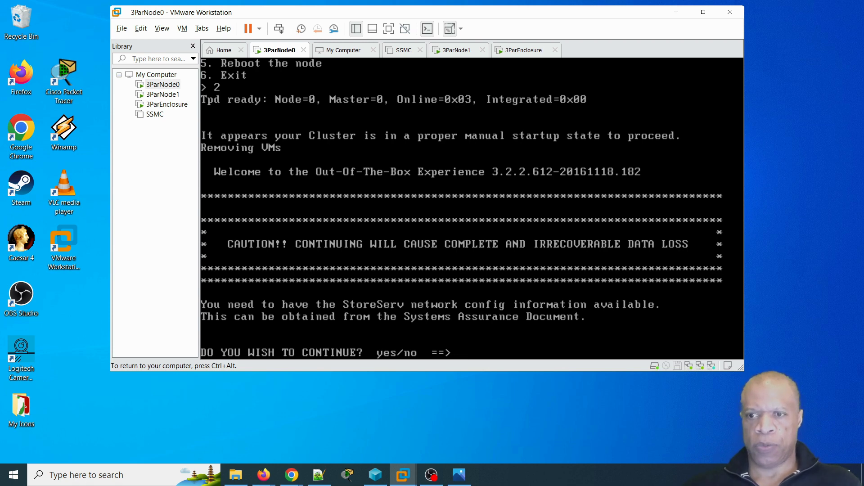
pyautogui.write('yes')
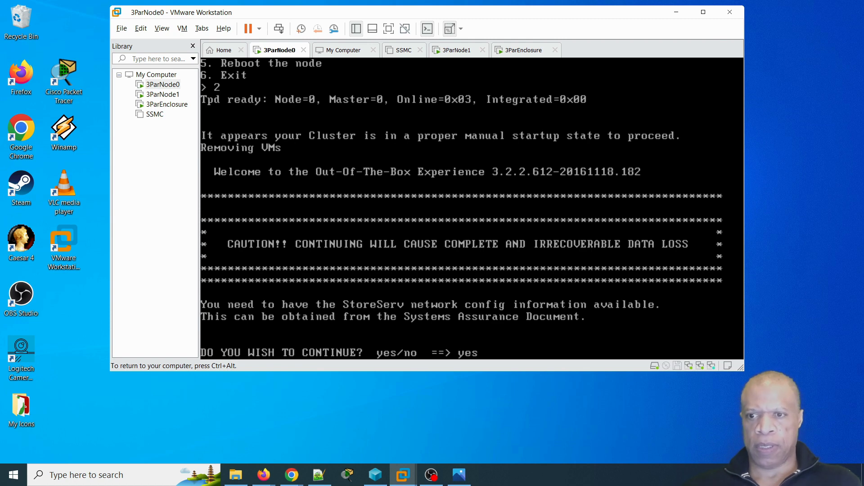
pyautogui.press('Return')
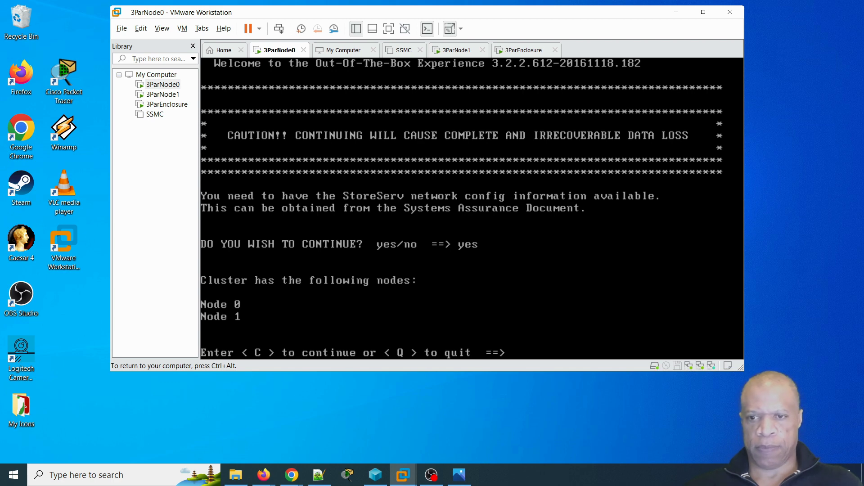
pyautogui.write('C')
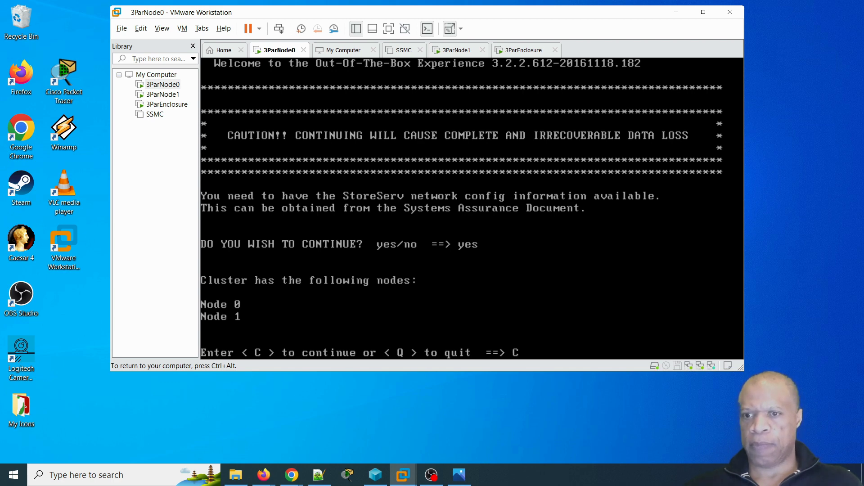
pyautogui.press('Return')
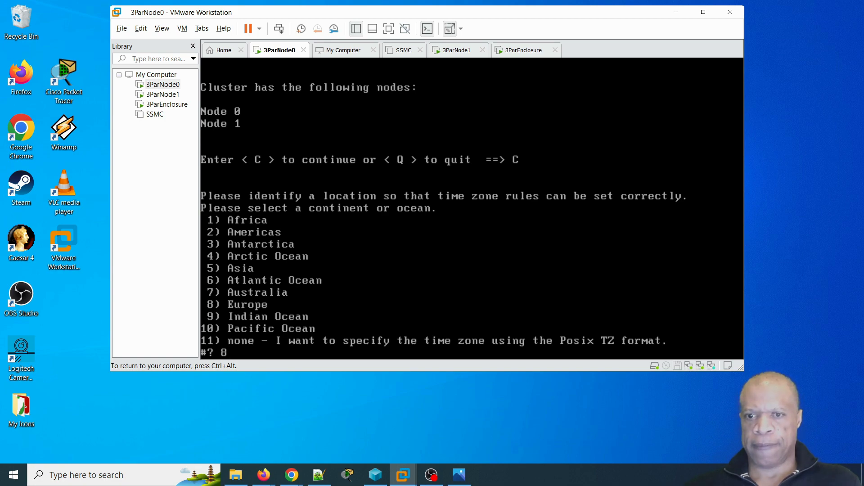
# - Pick Europe, then Britain (UK), confirm Europe/London and keep the current date
pyautogui.press('Return')
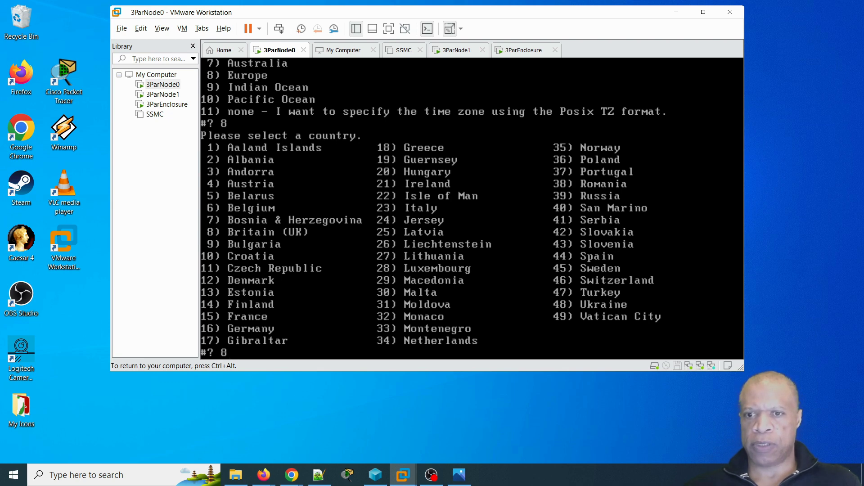
pyautogui.press('Return')
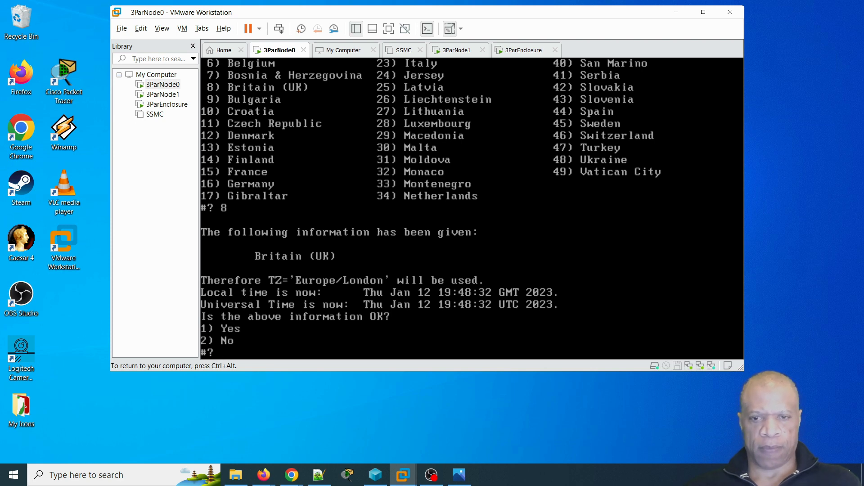
pyautogui.press('Return')
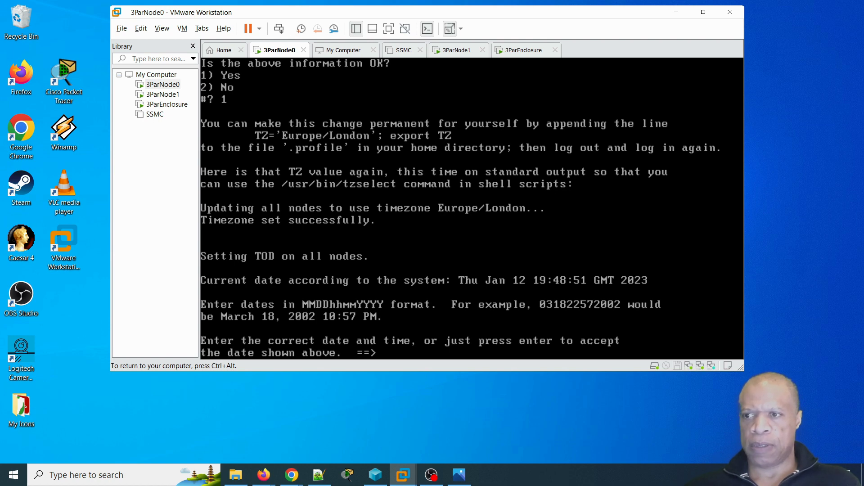
pyautogui.press('Return')
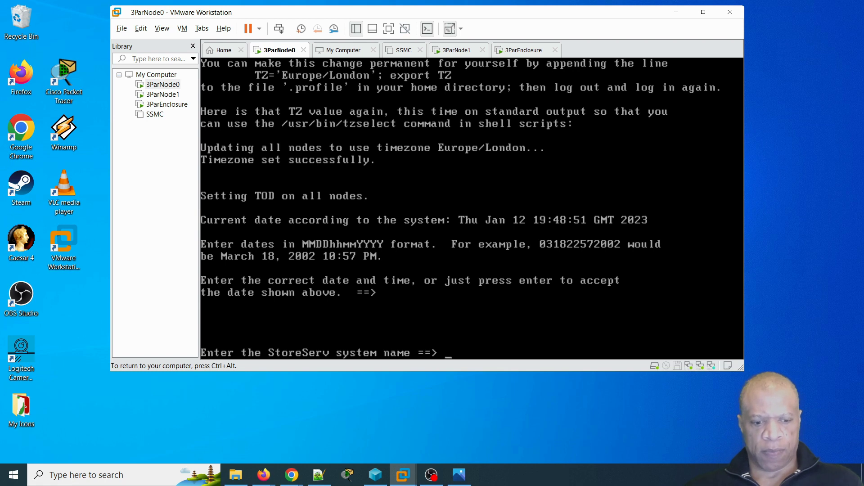
# - Name the StoreServ system 3parlab and confirm to start initialization
pyautogui.write('3parlab')
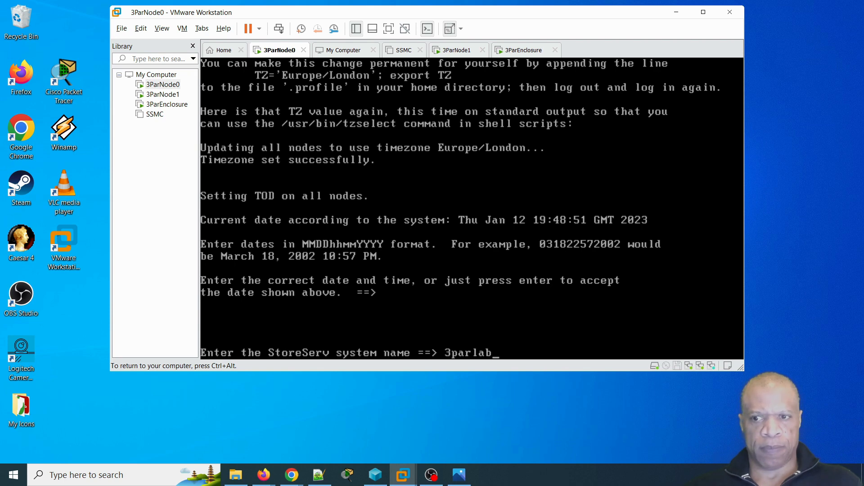
pyautogui.press('Return')
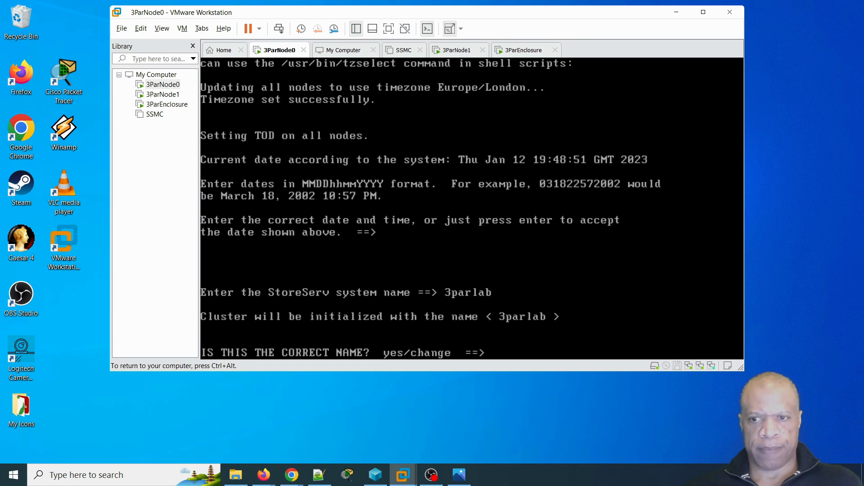
pyautogui.write('yes')
pyautogui.press('Return')
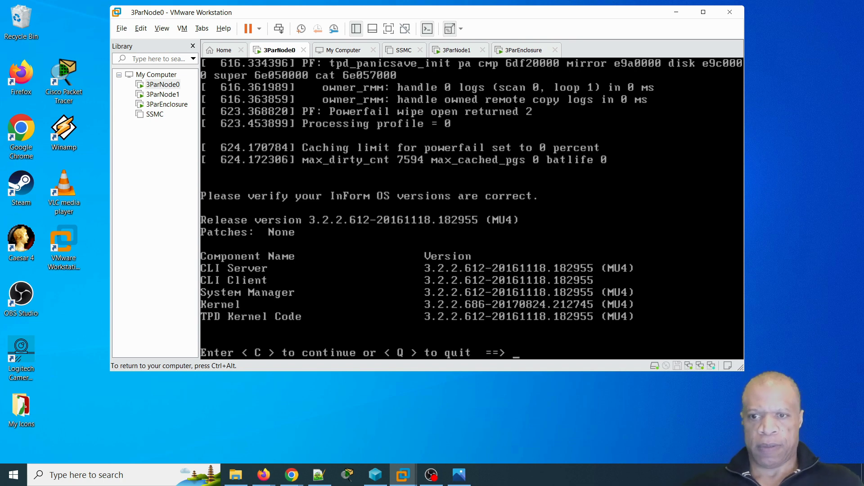
# - Accept the listed InForm OS versions and continue past the new disk check
pyautogui.write('C')
pyautogui.press('Return')
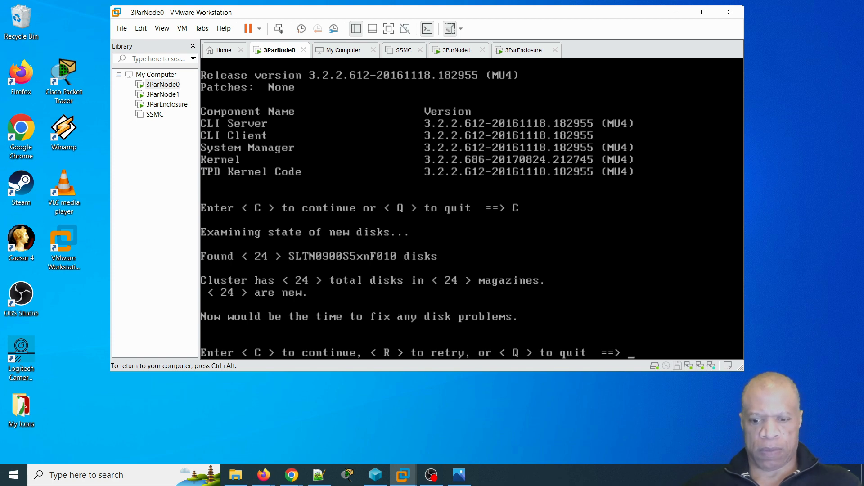
pyautogui.write('c')
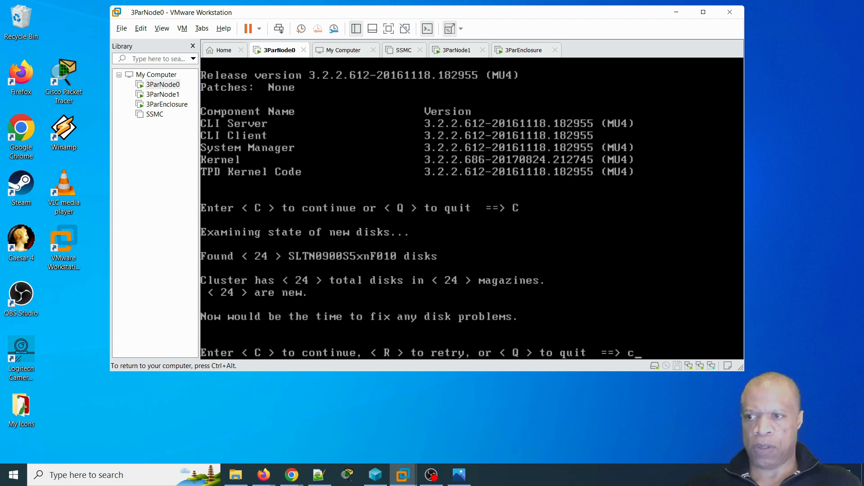
pyautogui.write('c')
pyautogui.press('BackSpace')
pyautogui.press('BackSpace')
pyautogui.write('C')
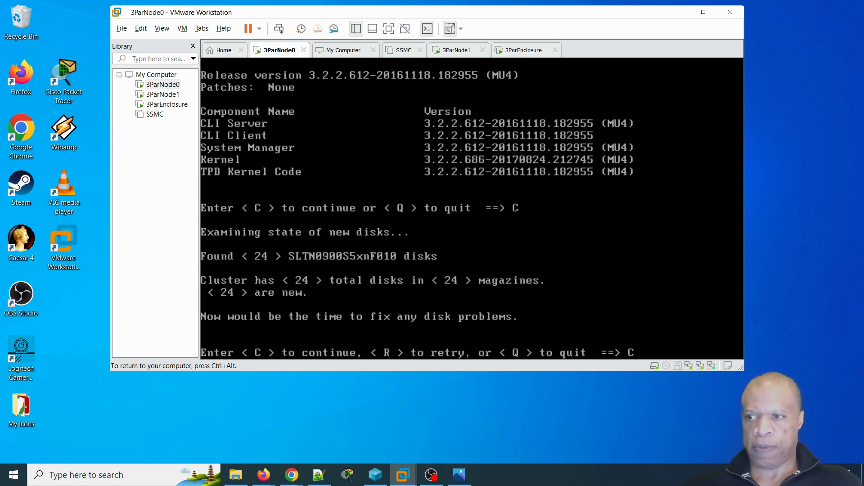
pyautogui.press('Return')
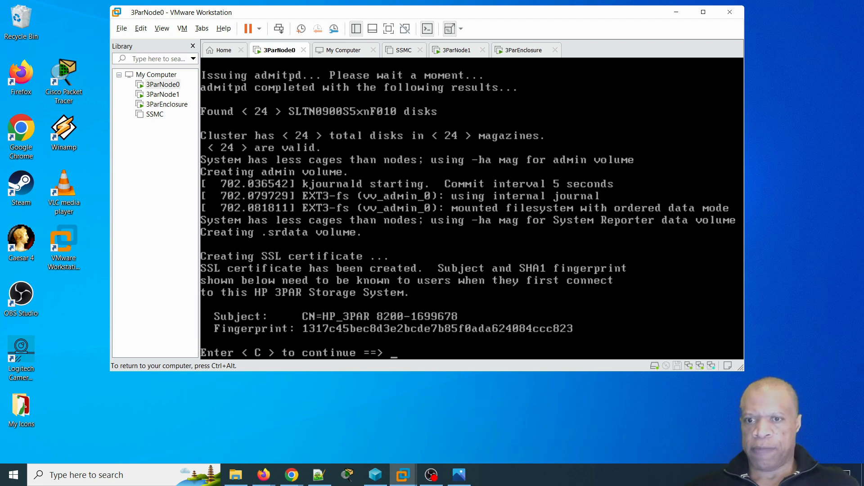
pyautogui.hotkey('ctrl', 'alt')
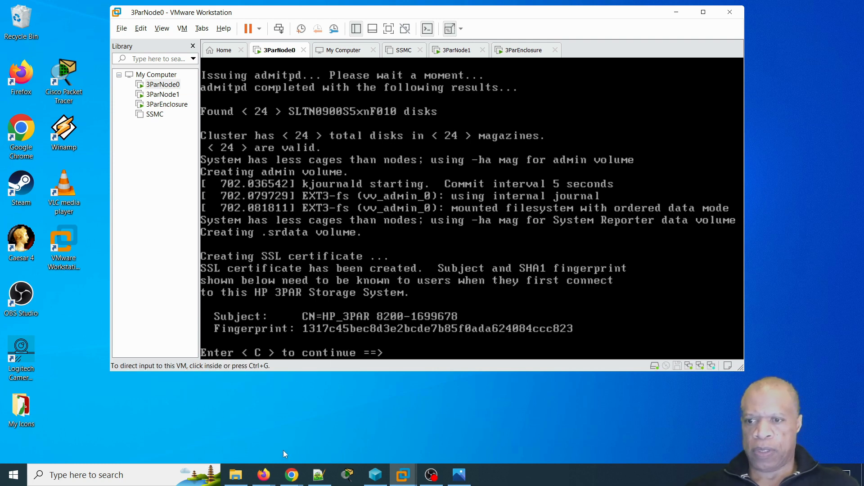
# - Snip the certificate's Subject and Fingerprint lines, then put Snipping Tool away and refocus the console
pyautogui.click(471, 265)
pyautogui.moveTo(206, 304); pyautogui.dragTo(641, 343)
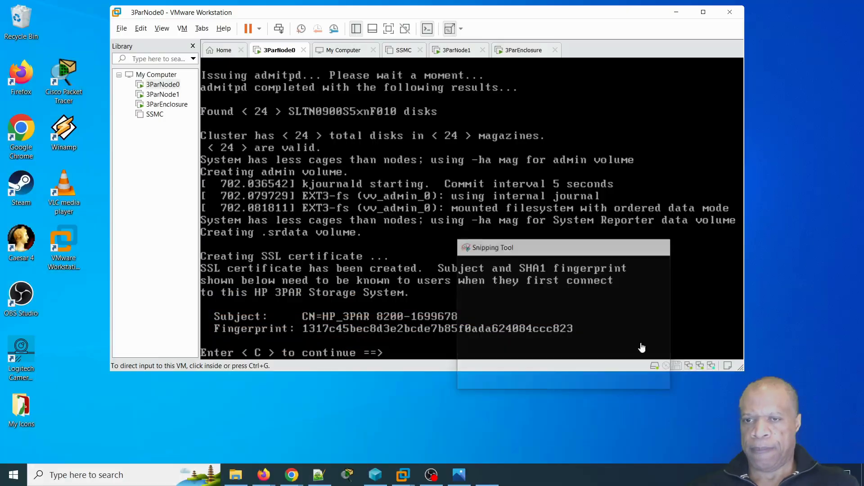
pyautogui.moveTo(381, 216); pyautogui.dragTo(265, 267)
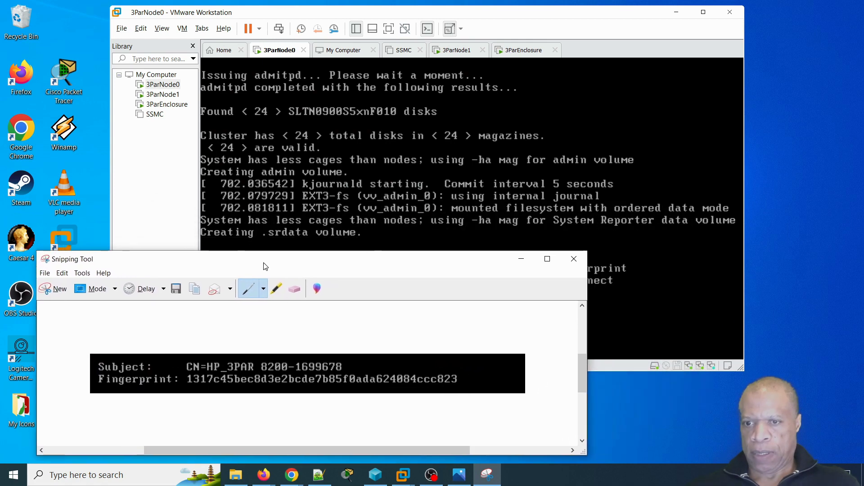
pyautogui.click(522, 260)
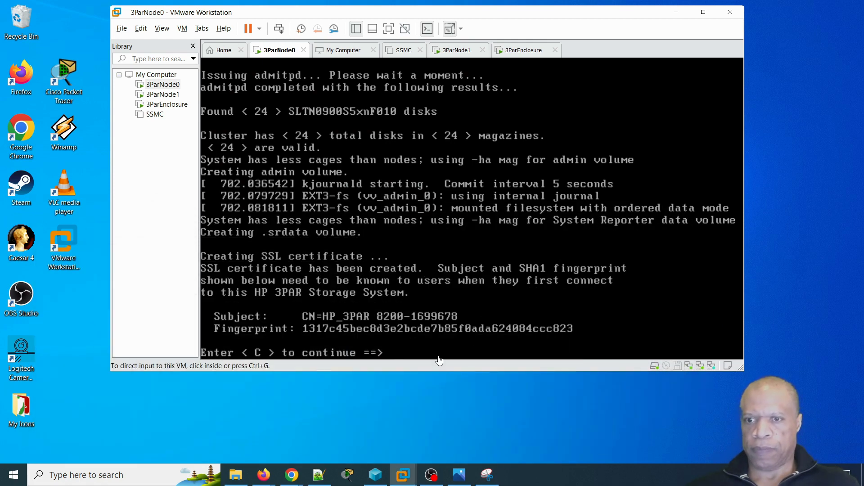
pyautogui.click(445, 348)
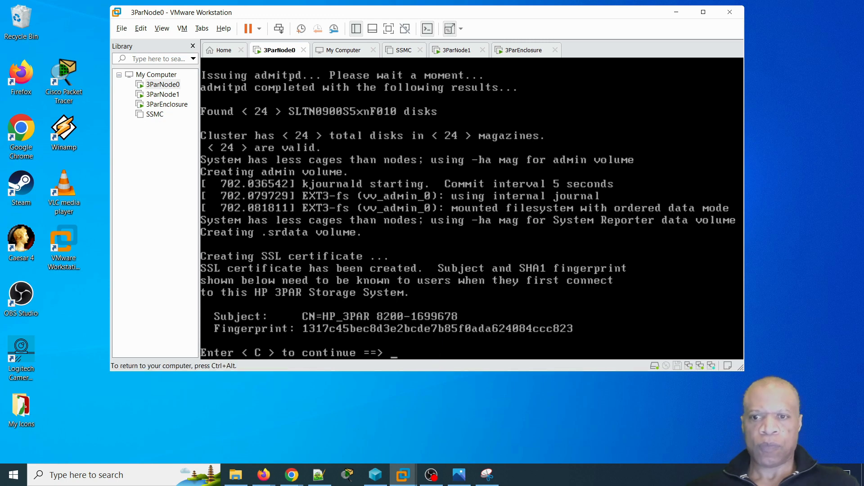
# - Choose IPv4, enter address 192.168.0.41 and accept the 255.255.255.0 netmask
pyautogui.write('C')
pyautogui.press('Return')
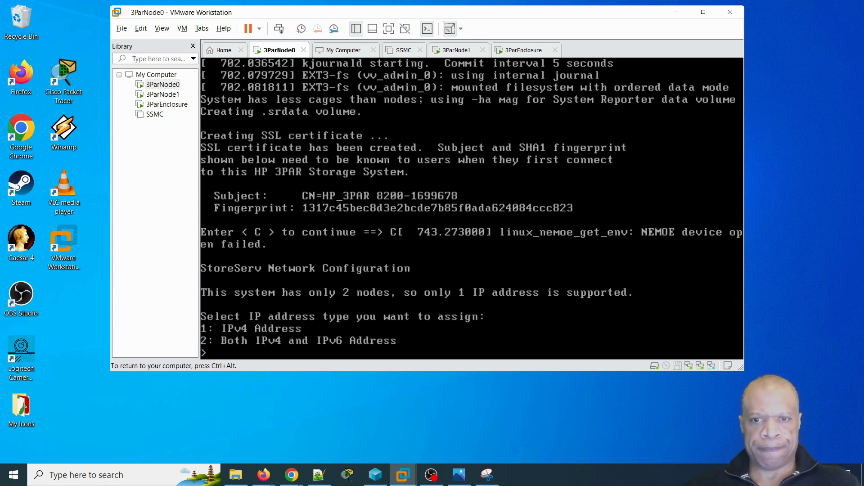
pyautogui.write('1')
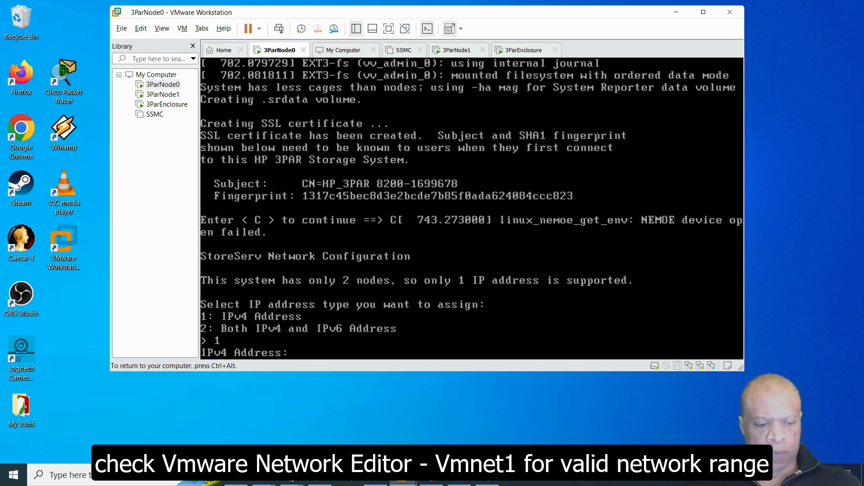
pyautogui.hotkey('ctrl', 'alt')
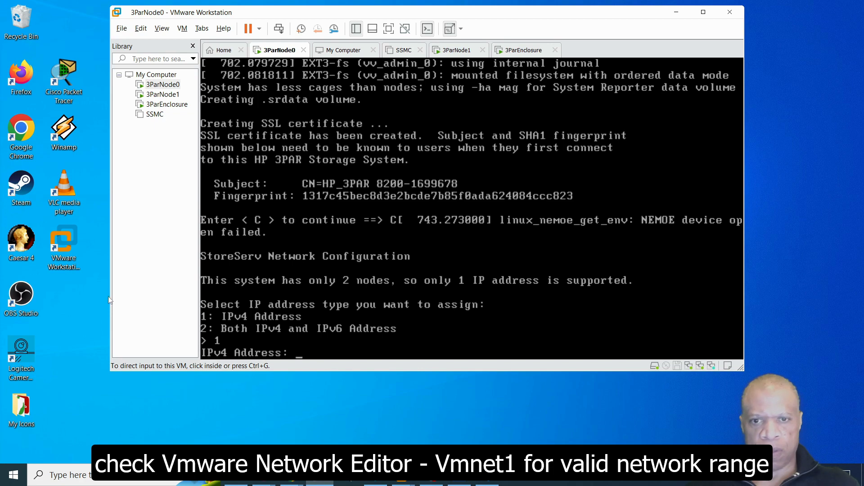
pyautogui.click(311, 352)
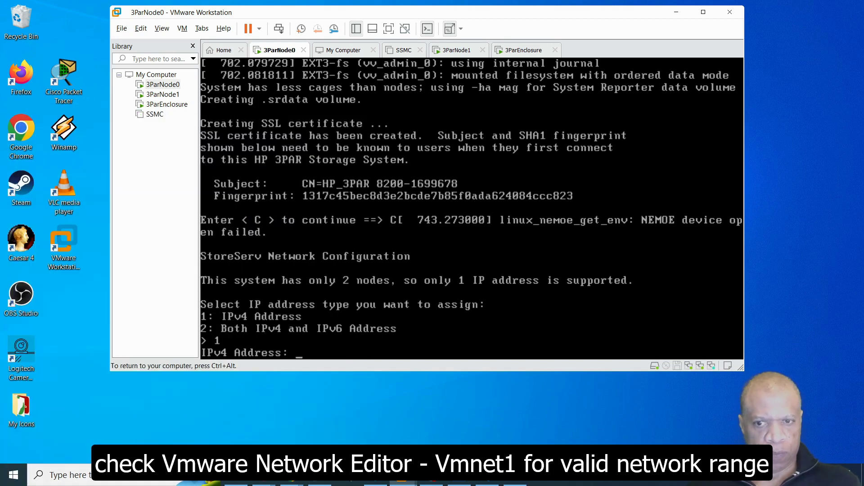
pyautogui.write('192')
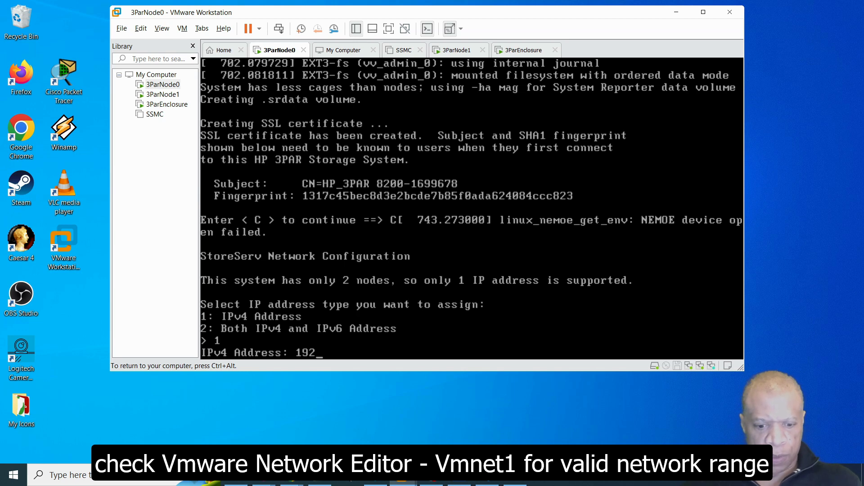
pyautogui.write('.168.0.')
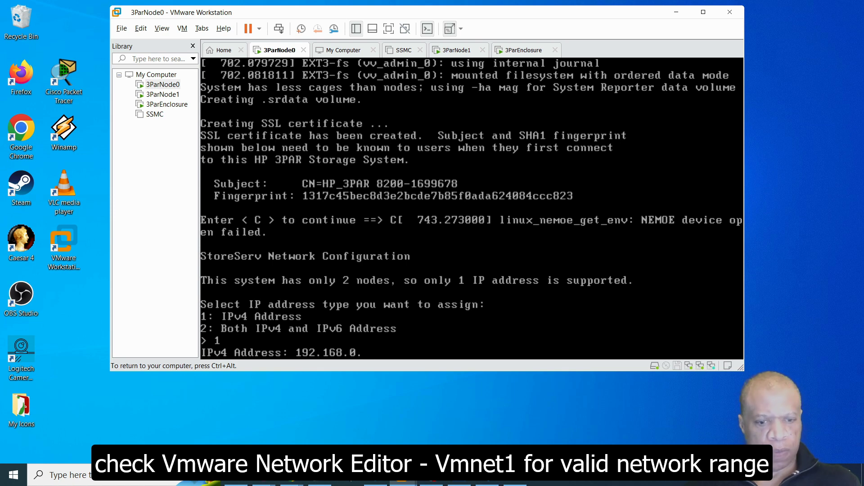
pyautogui.write('41')
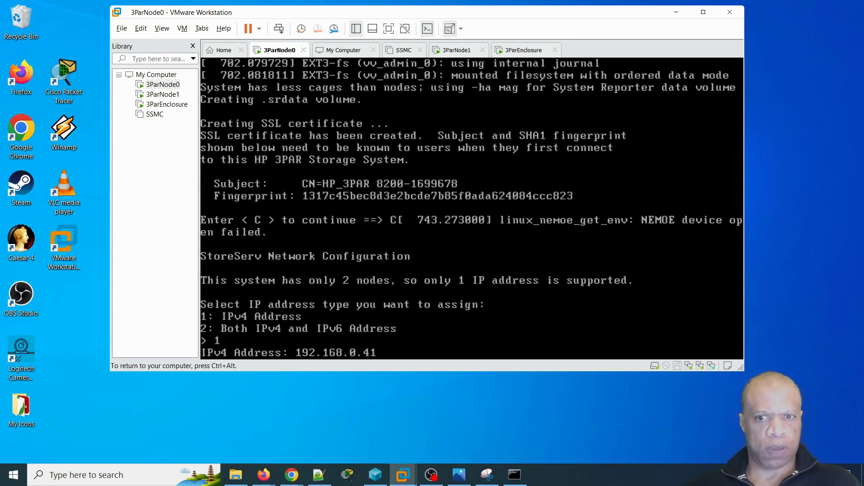
pyautogui.press('Return')
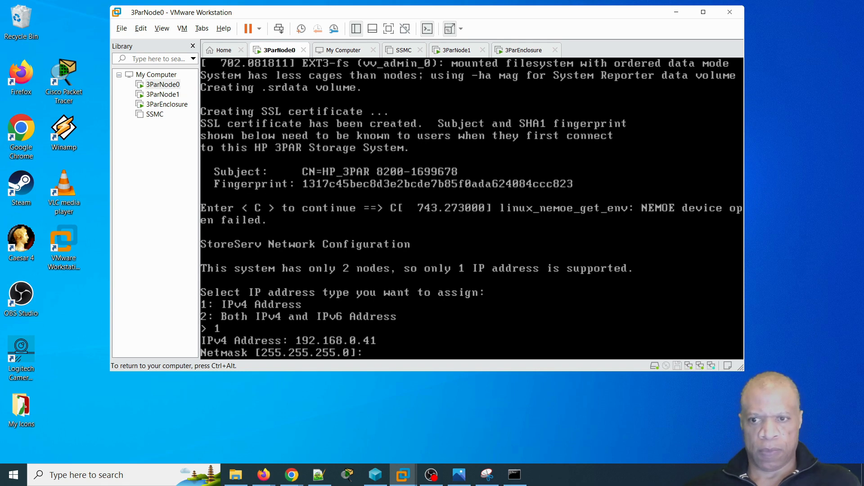
pyautogui.press('Return')
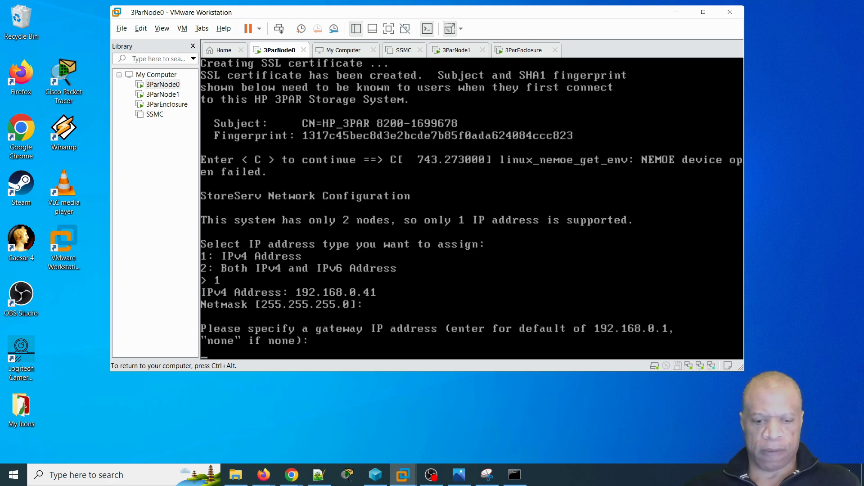
# - Enter gateway 192.168.0.1 and auto for speed and duplex
pyautogui.write('19')
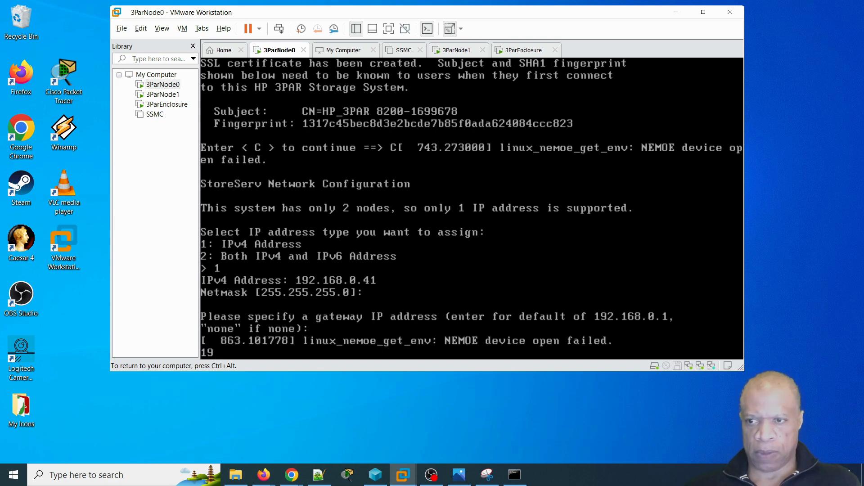
pyautogui.write('2.')
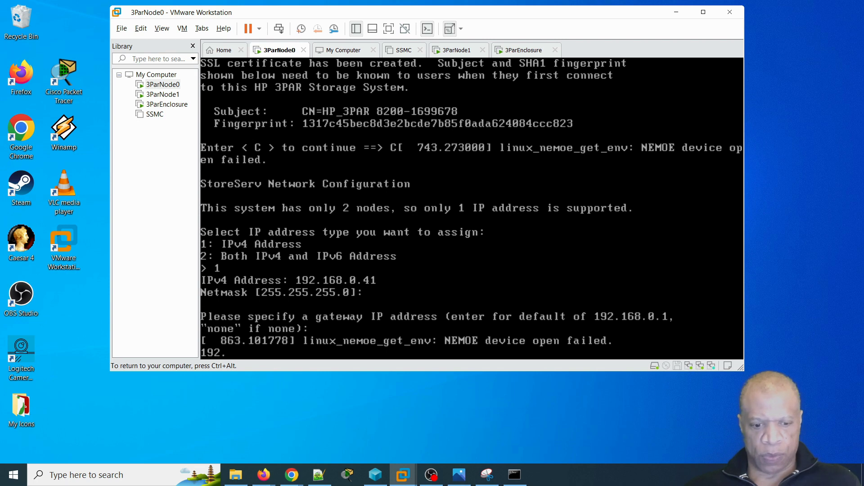
pyautogui.write('168.0.')
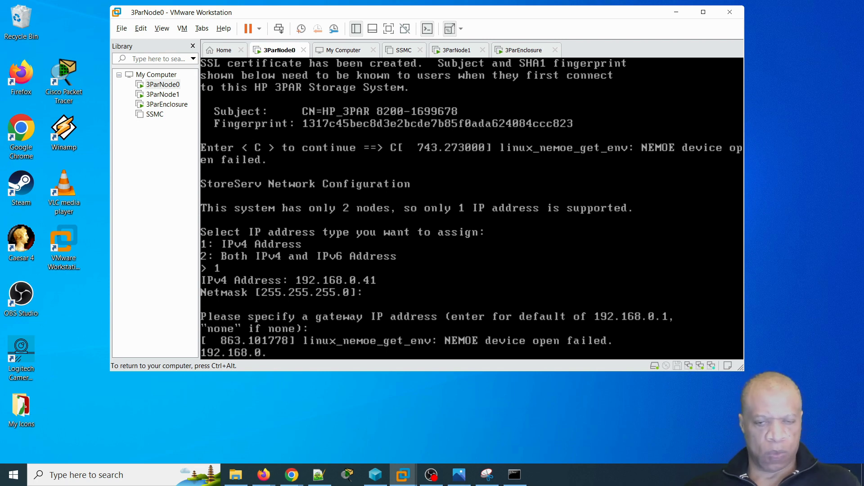
pyautogui.write('1')
pyautogui.press('Return')
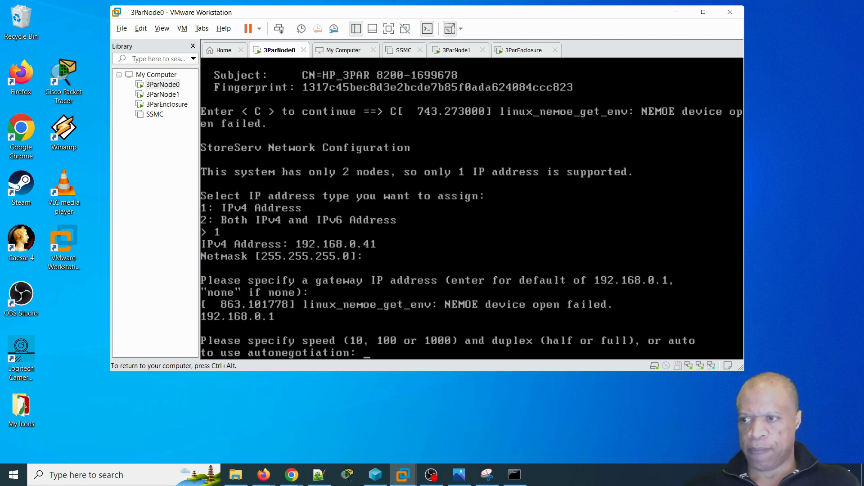
pyautogui.write('auto')
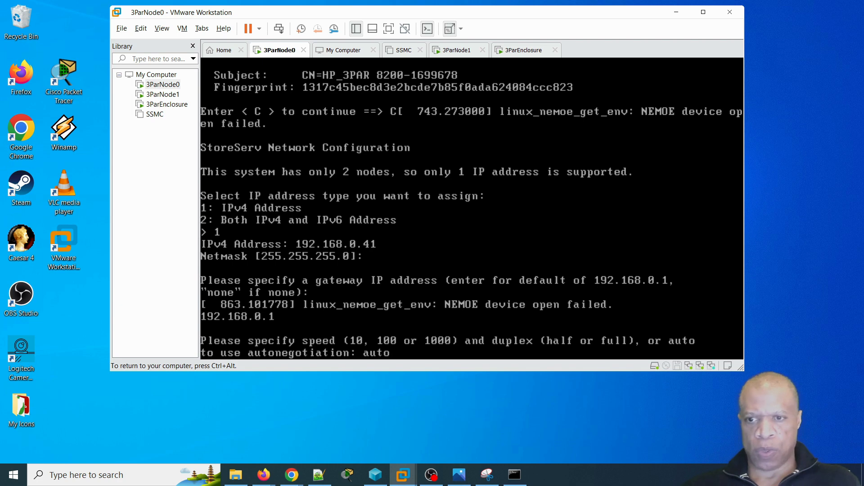
pyautogui.press('Return')
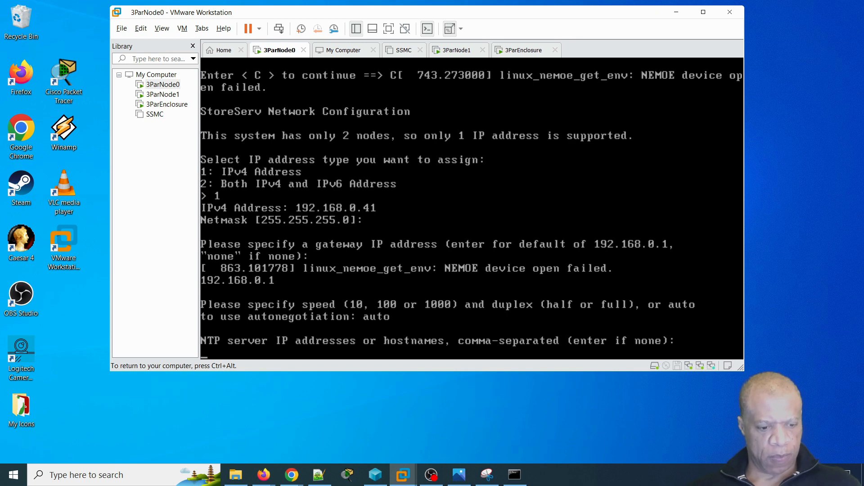
# - Set the NTP server to time.google.com
pyautogui.hotkey('ctrl', 'alt')
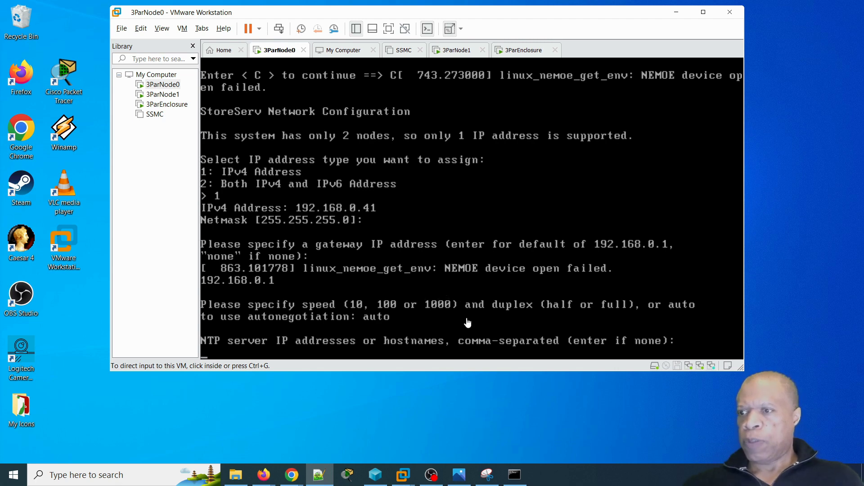
pyautogui.click(568, 328)
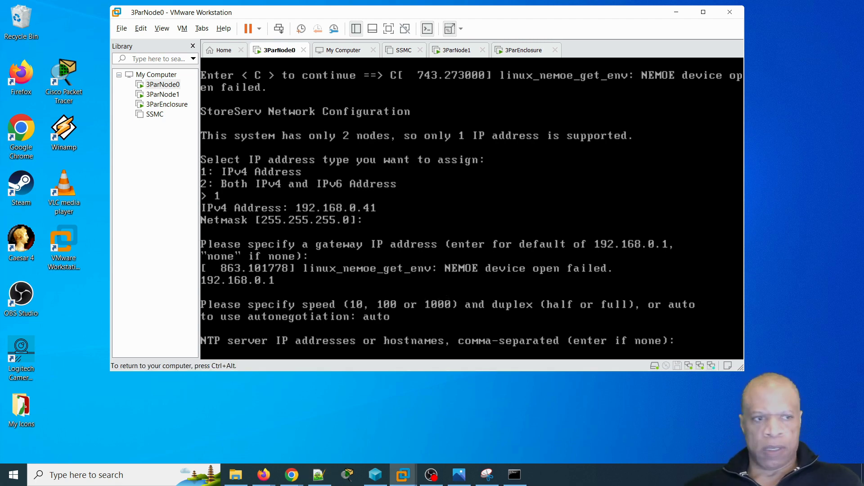
pyautogui.write('time.google')
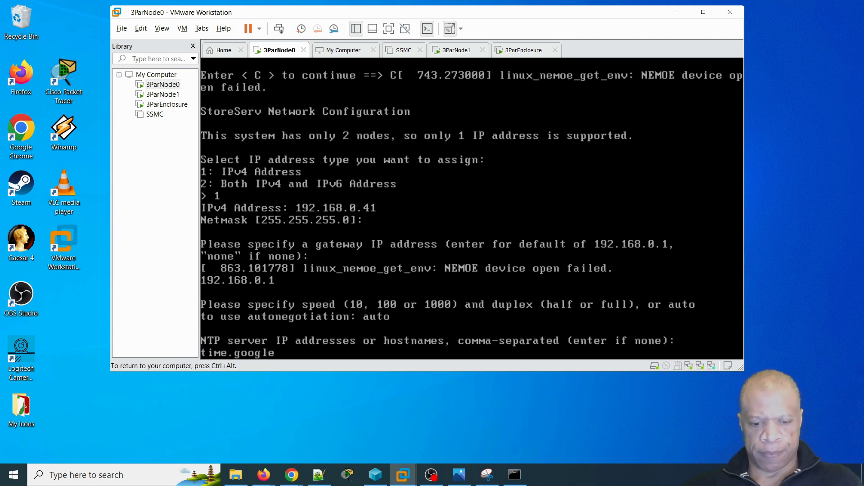
pyautogui.write('.com')
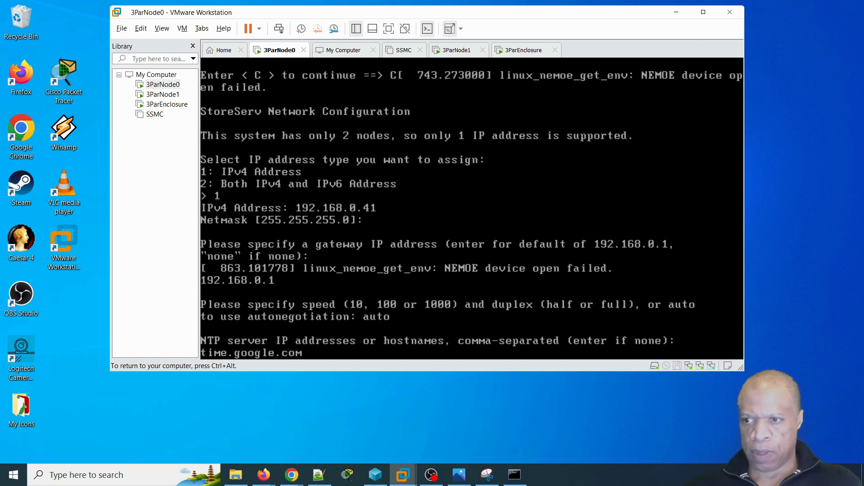
pyautogui.press('Return')
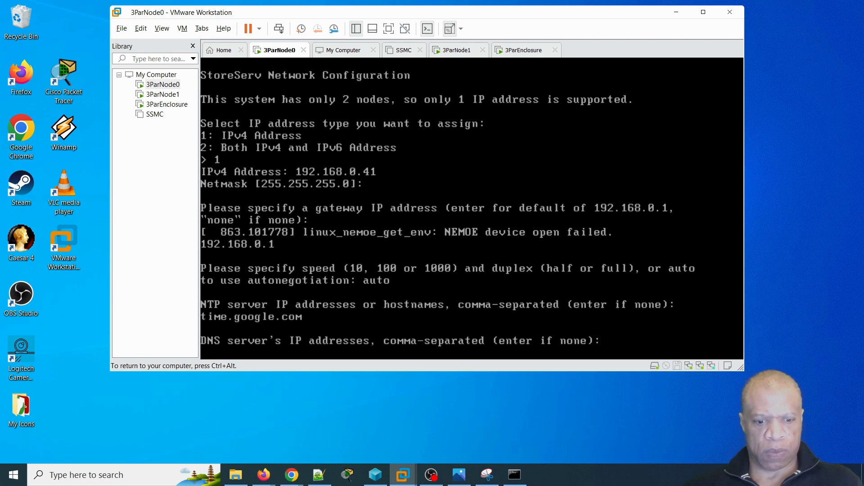
# - Set the DNS server to 192.168.0.1
pyautogui.write('1')
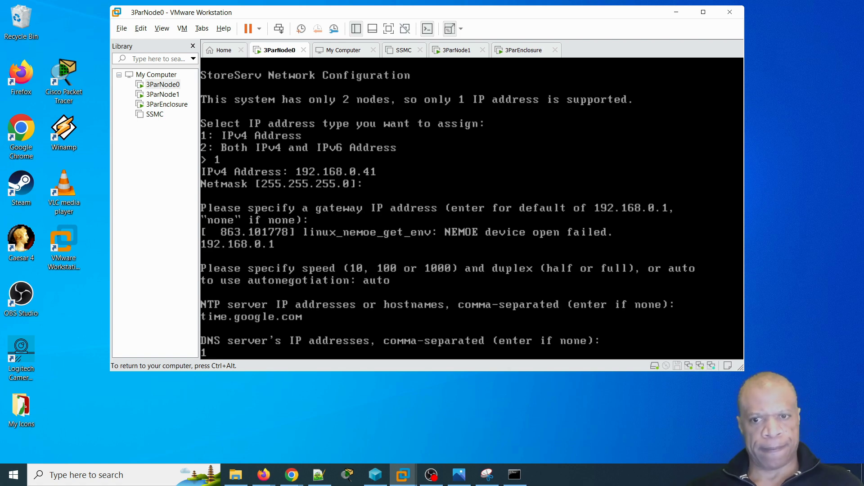
pyautogui.hotkey('ctrl', 'alt')
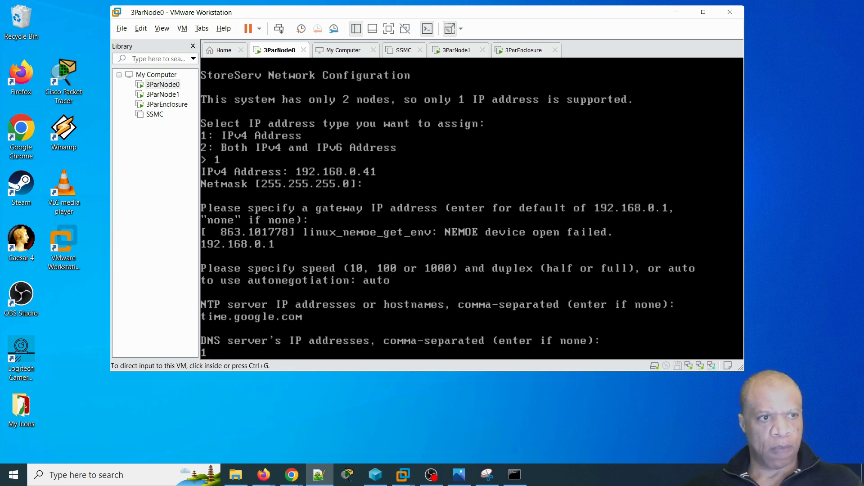
pyautogui.click(525, 15)
pyautogui.click(533, 306)
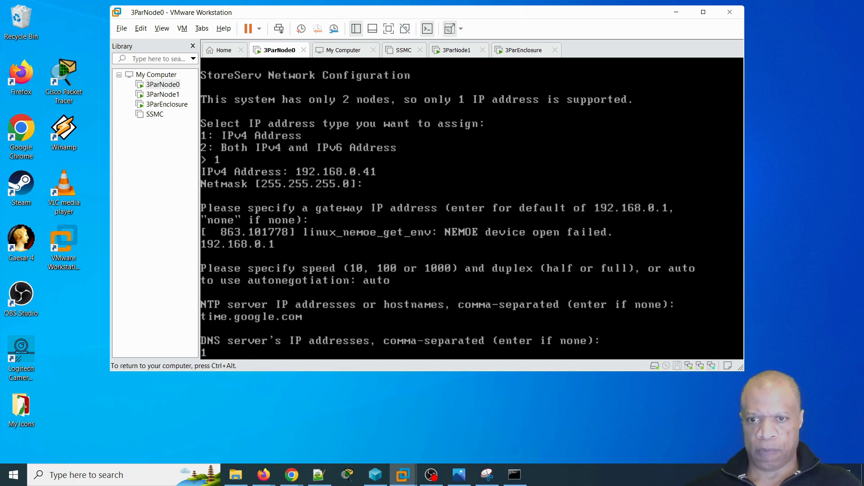
pyautogui.write('92')
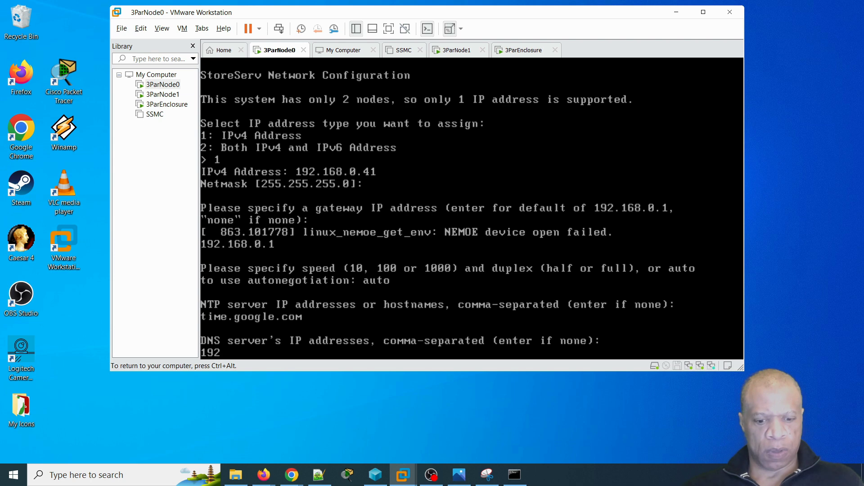
pyautogui.write('.168.0.')
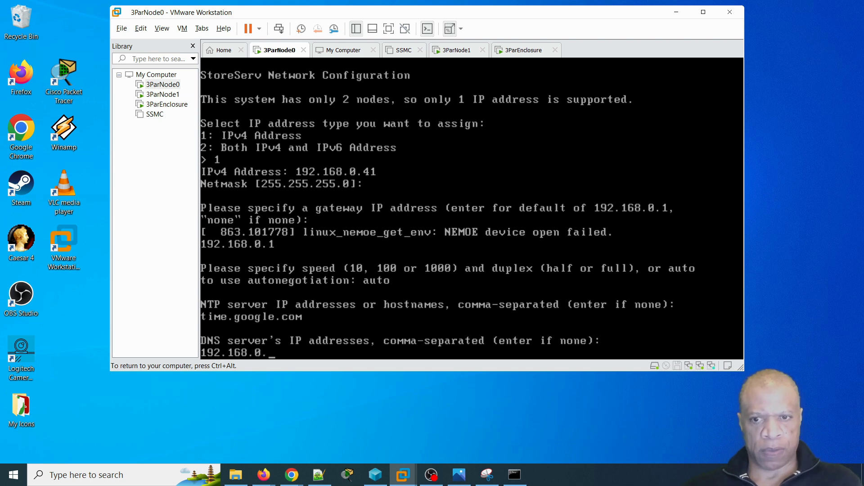
pyautogui.write('1')
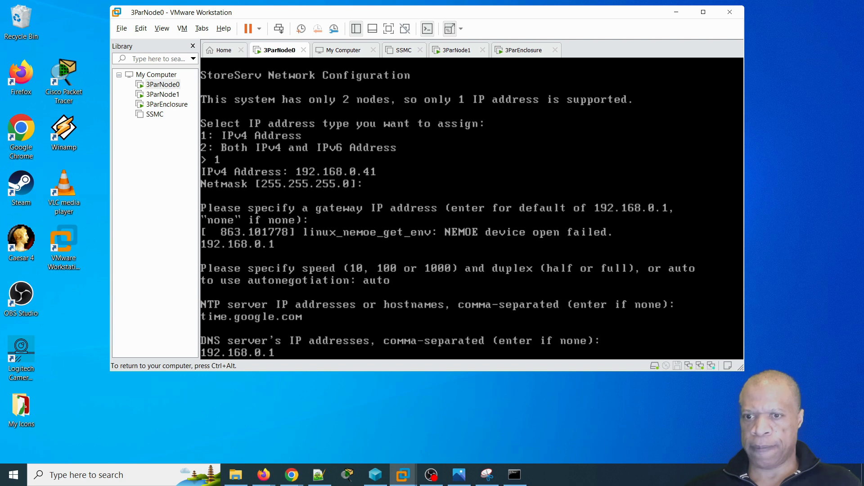
pyautogui.press('Return')
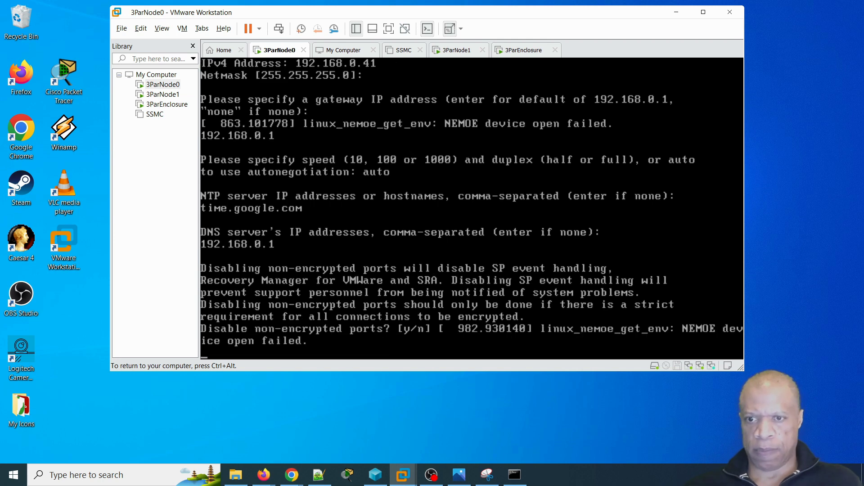
# - Disable the non-encrypted ports and confirm the network settings summary
pyautogui.write('y')
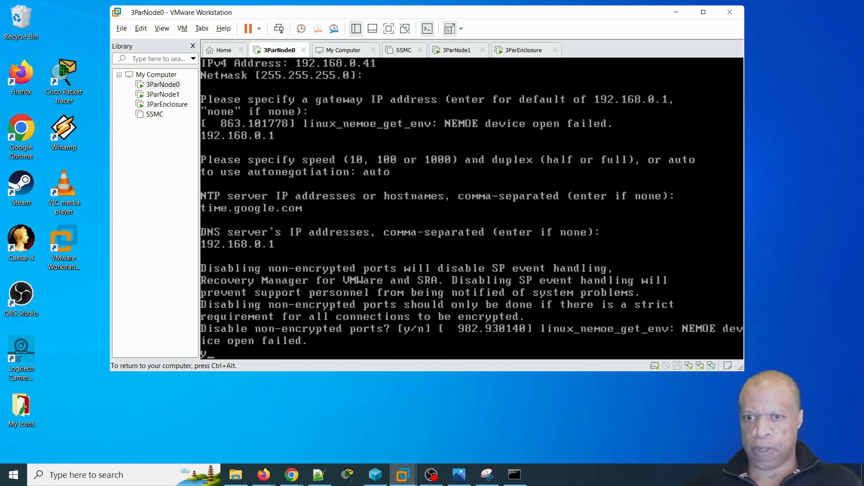
pyautogui.press('Return')
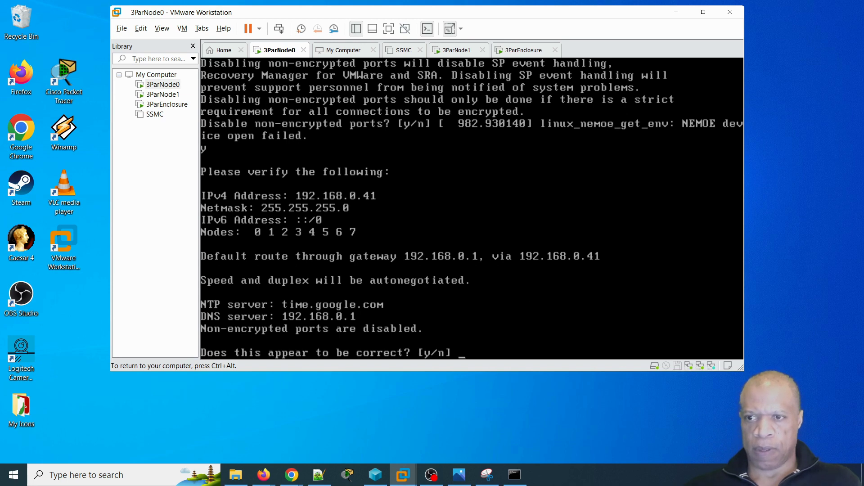
pyautogui.write('y')
pyautogui.press('Return')
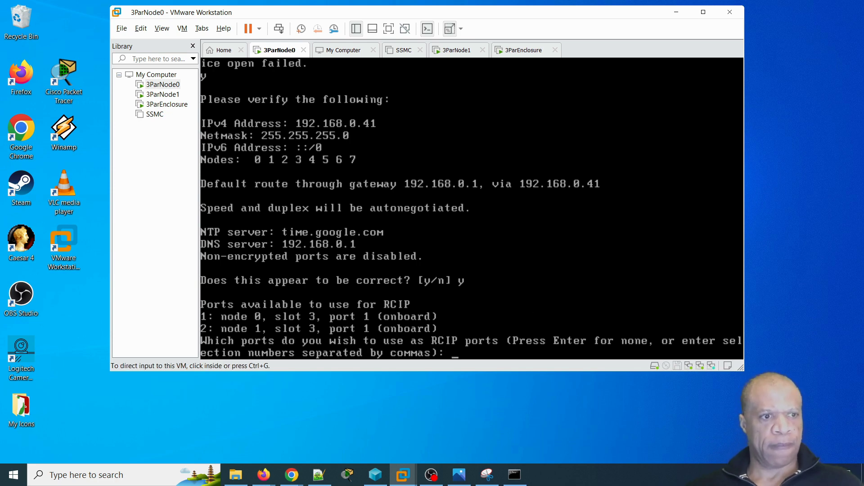
# - Skip RCIP ports and confirm to apply the network configuration
pyautogui.hotkey('alt', 'Tab')
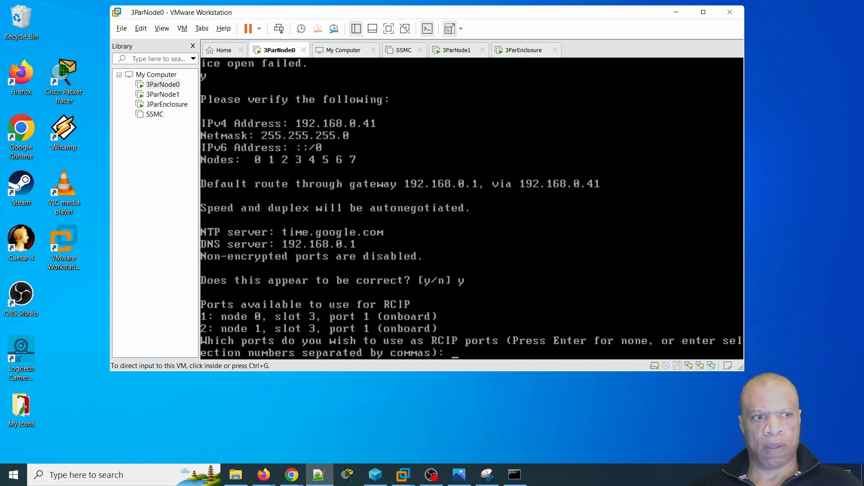
pyautogui.click(522, 240)
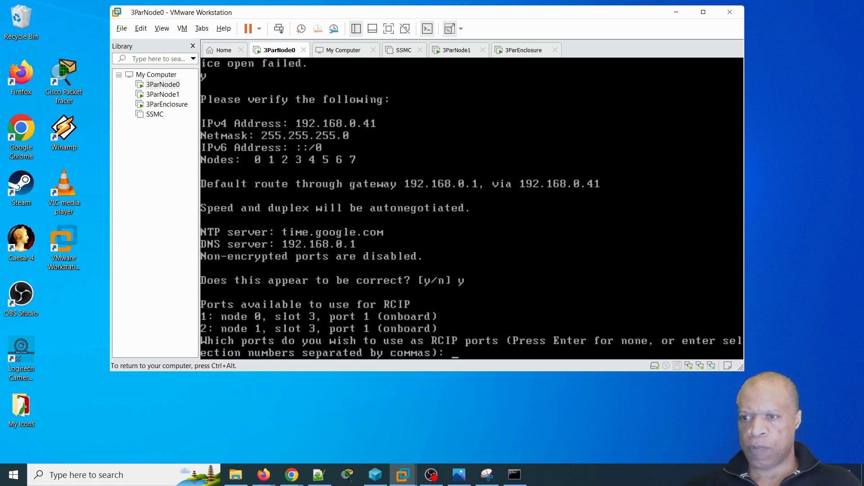
pyautogui.press('Return')
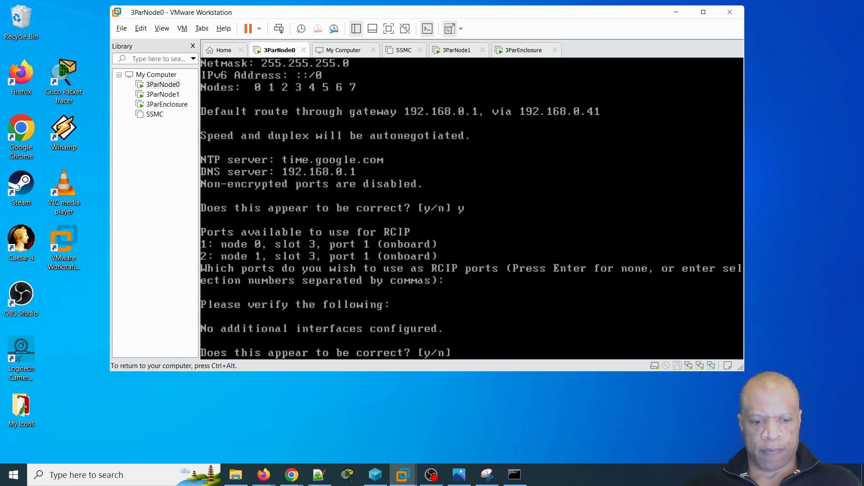
pyautogui.write('y')
pyautogui.press('Return')
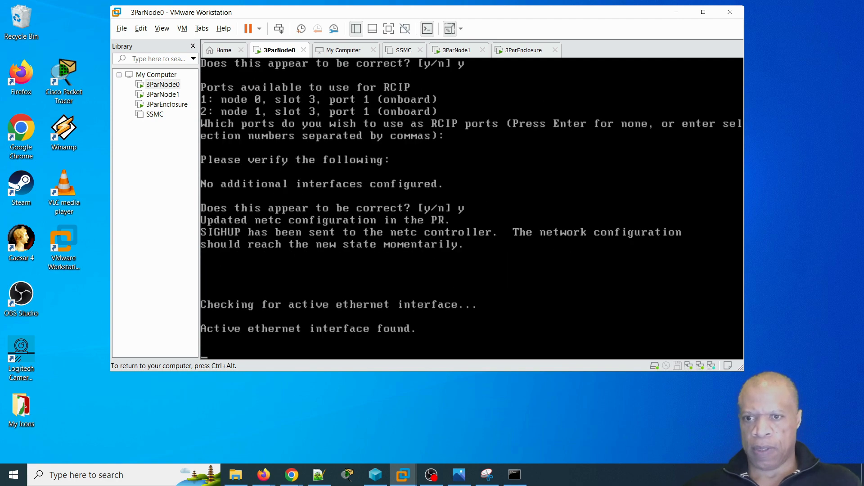
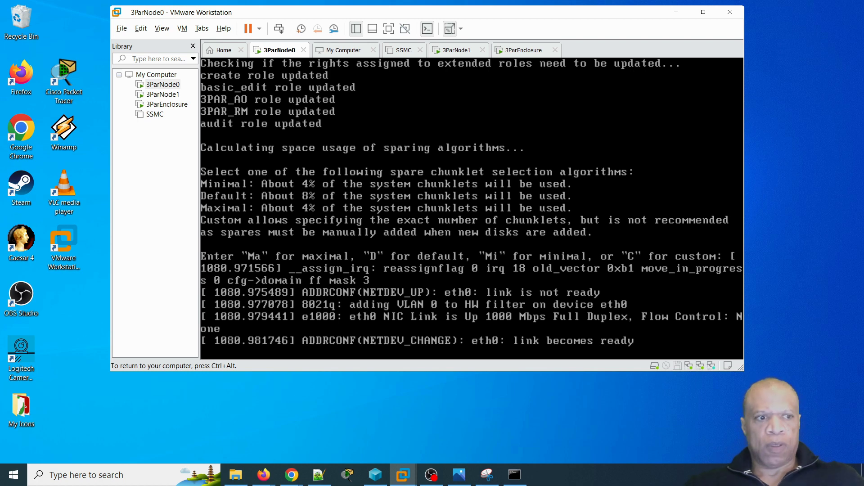
# - Choose default (D) spare chunklets, continue past the license notice, and enable the CIM management API
pyautogui.write('D')
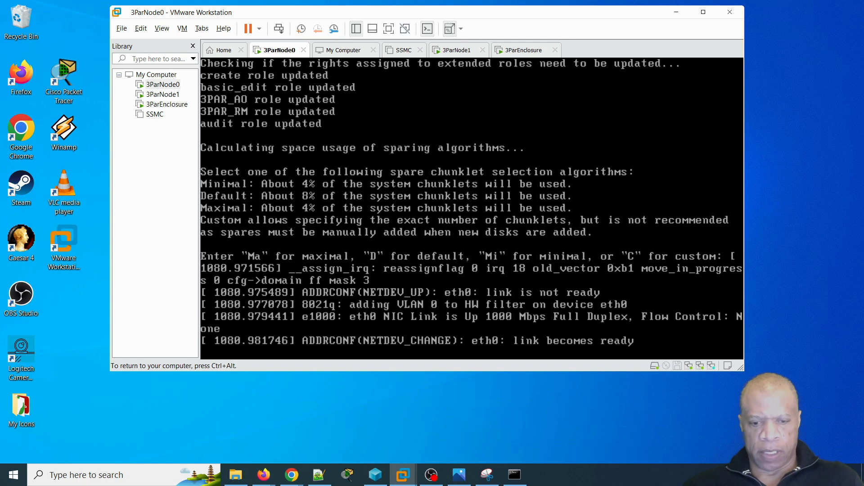
pyautogui.press('Return')
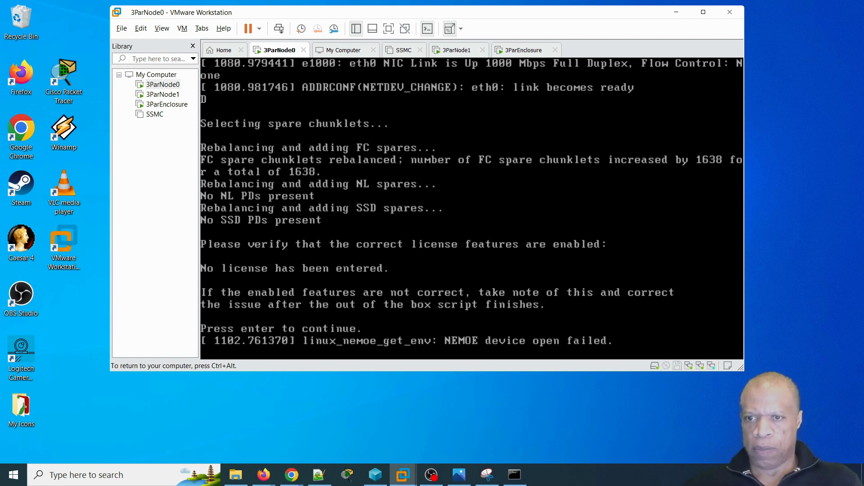
pyautogui.press('Return')
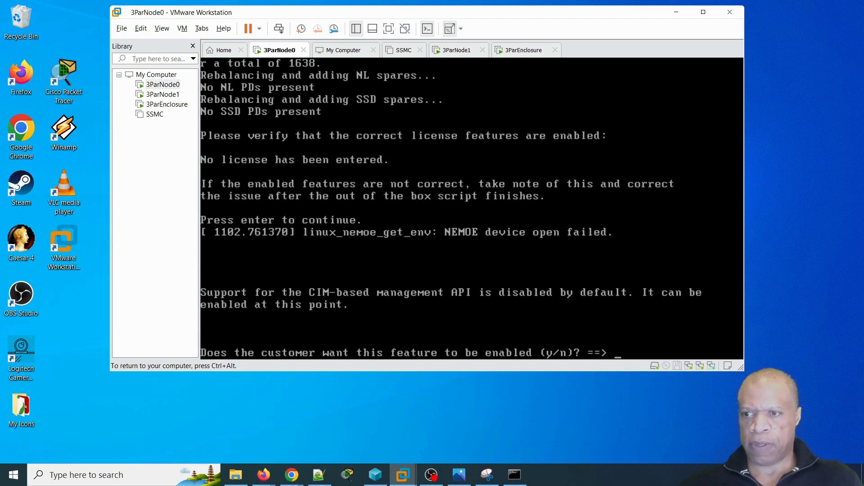
pyautogui.press('Return')
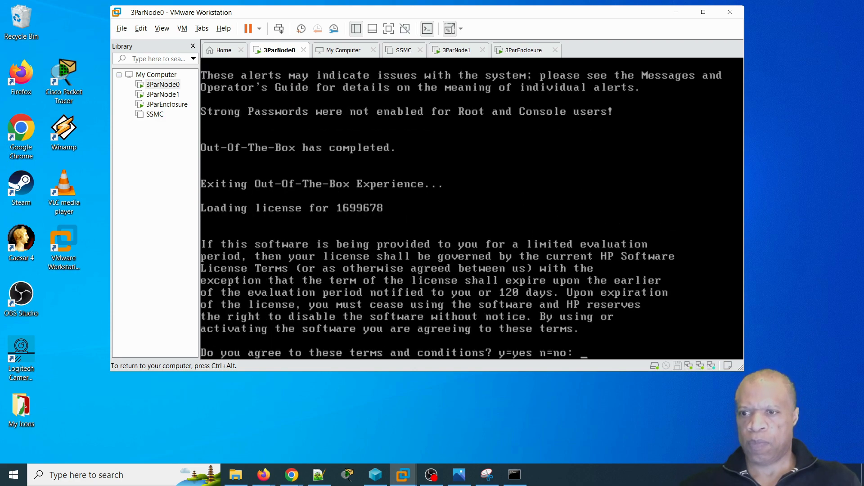
# - Accept the evaluation license terms with 'yes', then switch to the Administrator Console in Chrome
pyautogui.write('yes')
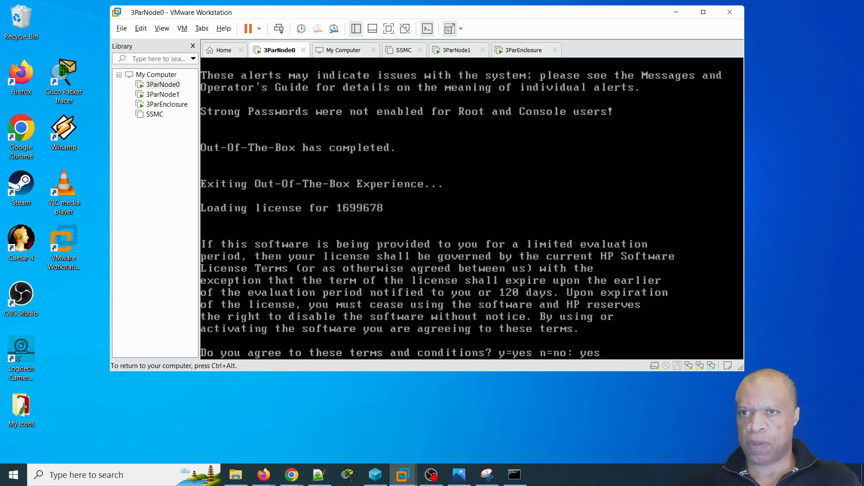
pyautogui.press('Return')
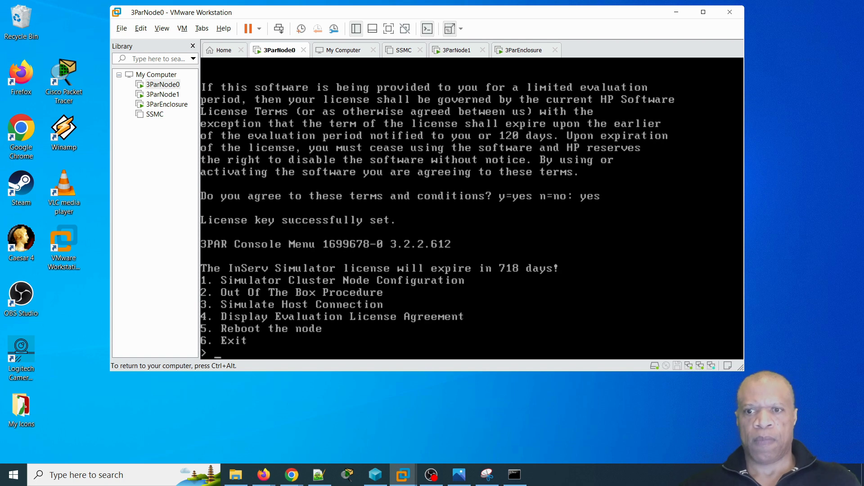
pyautogui.hotkey('ctrl', 'alt')
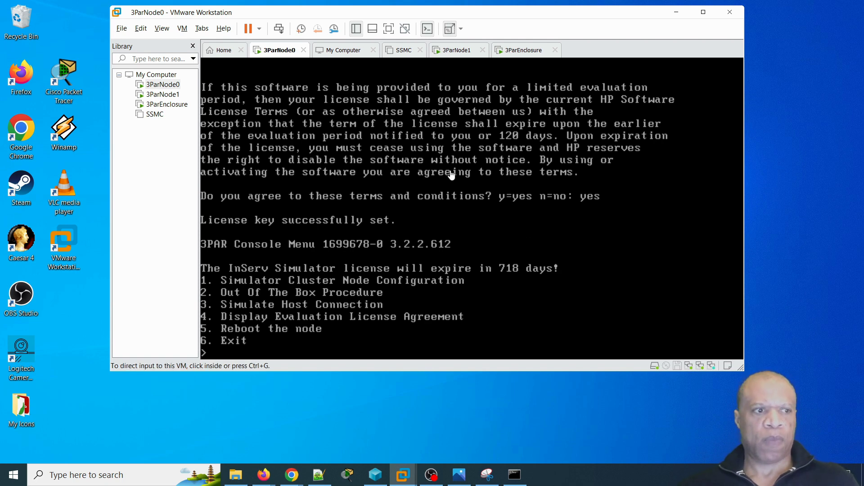
pyautogui.click(320, 474)
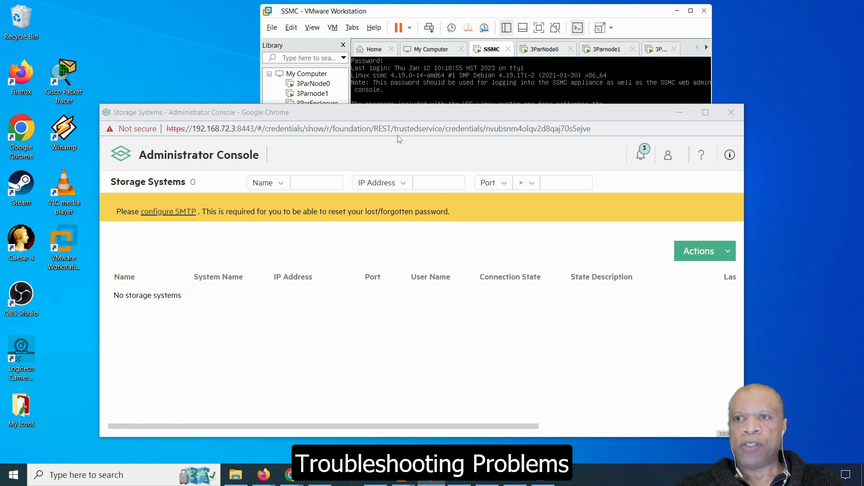
# - Check the empty storage systems list, then bring the SSMC VM's ifconfig output (192.168.72.3) forward
pyautogui.moveTo(375, 112); pyautogui.dragTo(379, 122)
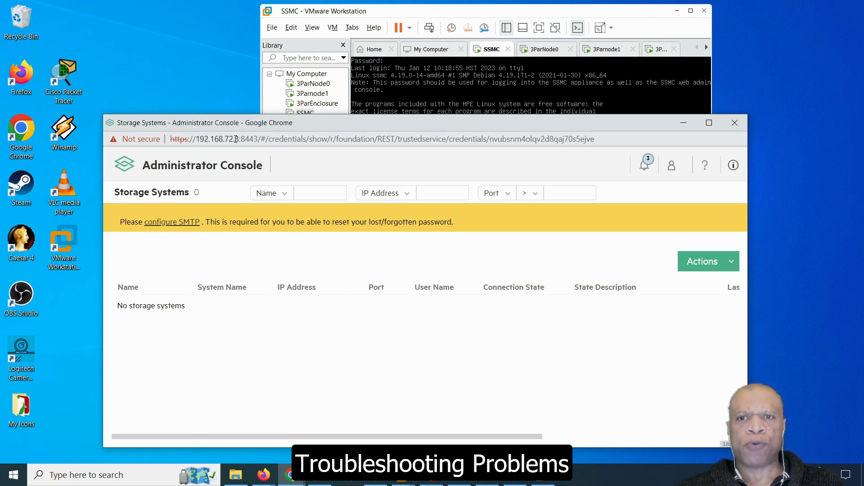
pyautogui.click(410, 15)
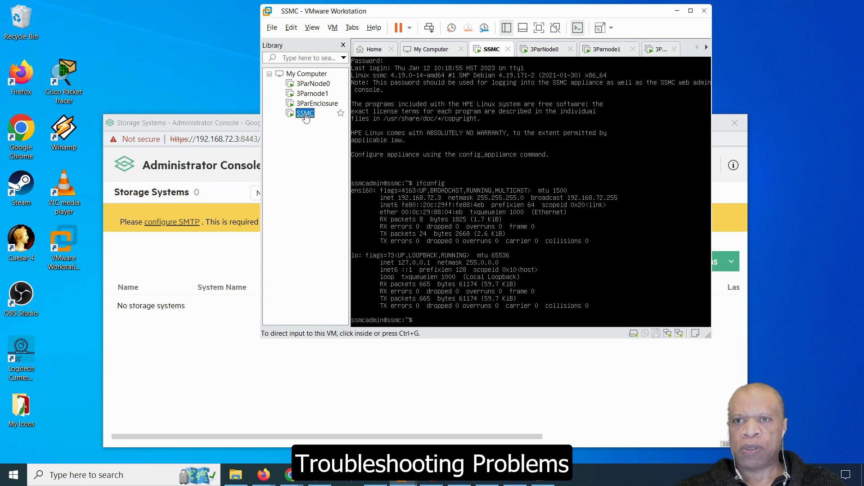
# - Inspect the SSMC VM's host-only network adapter in its settings without changes
pyautogui.rightClick(306, 118)
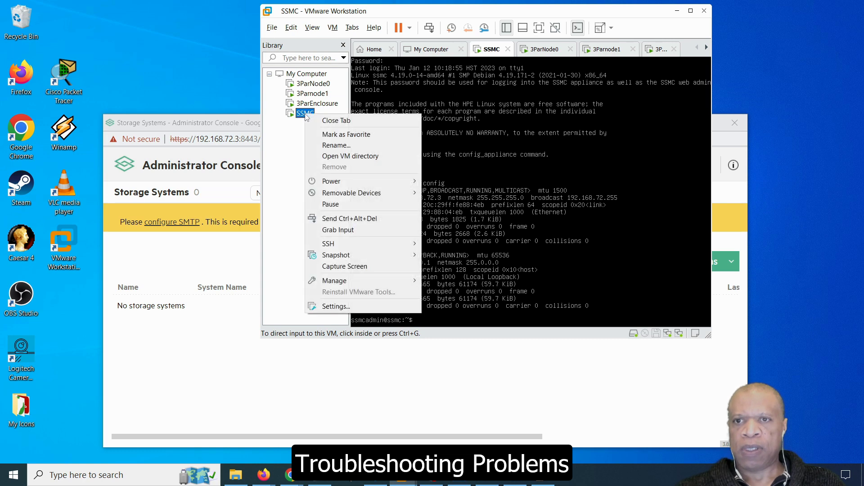
pyautogui.click(331, 307)
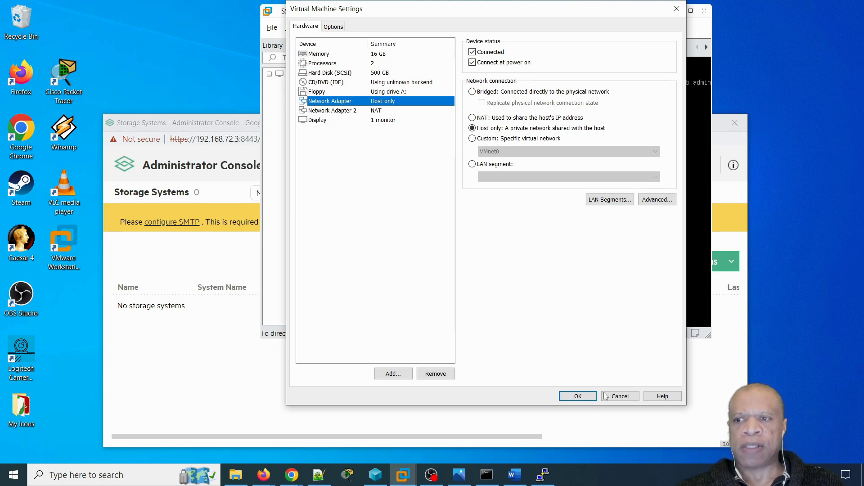
pyautogui.click(620, 396)
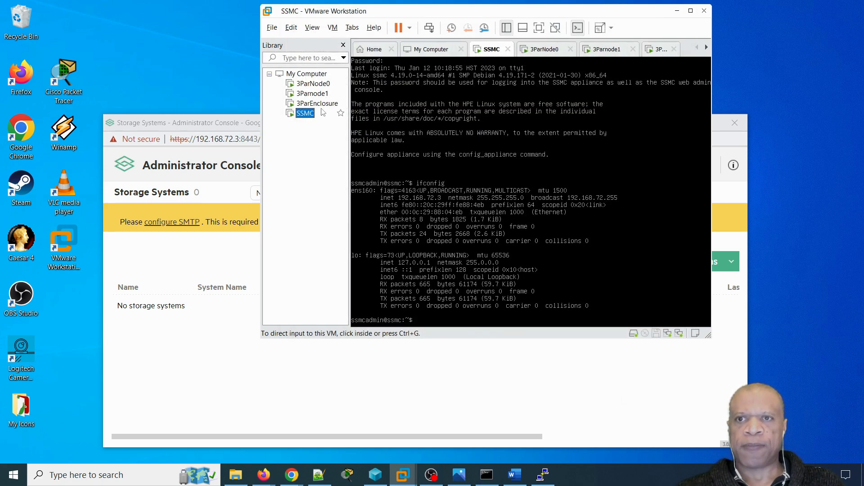
# - Check VMnet1's 192.168.72.0 host-only subnet in the Virtual Network Editor, then return to Chrome
pyautogui.click(292, 28)
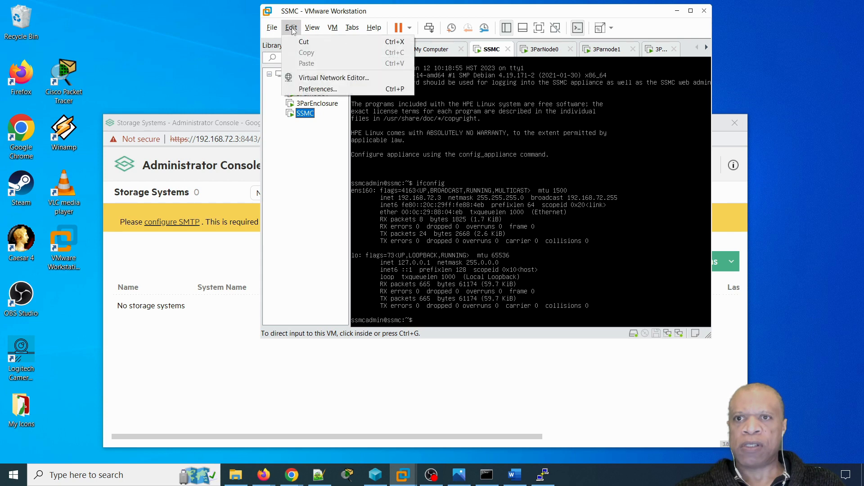
pyautogui.click(314, 79)
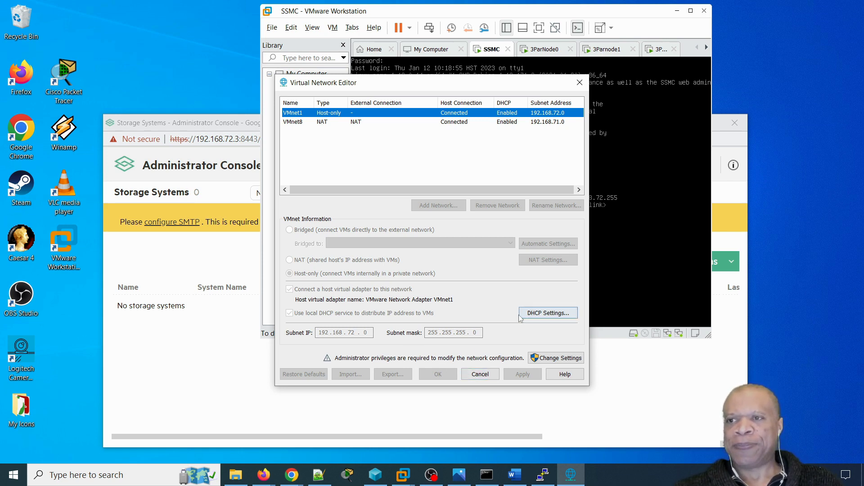
pyautogui.click(484, 377)
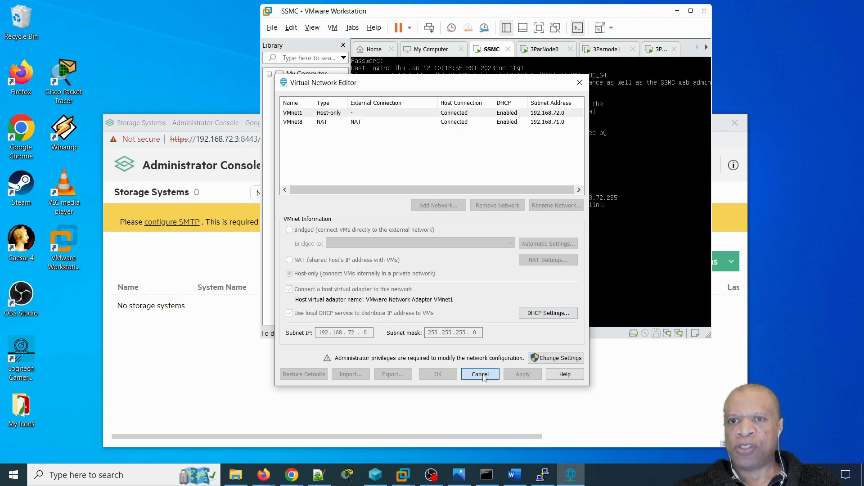
pyautogui.click(352, 392)
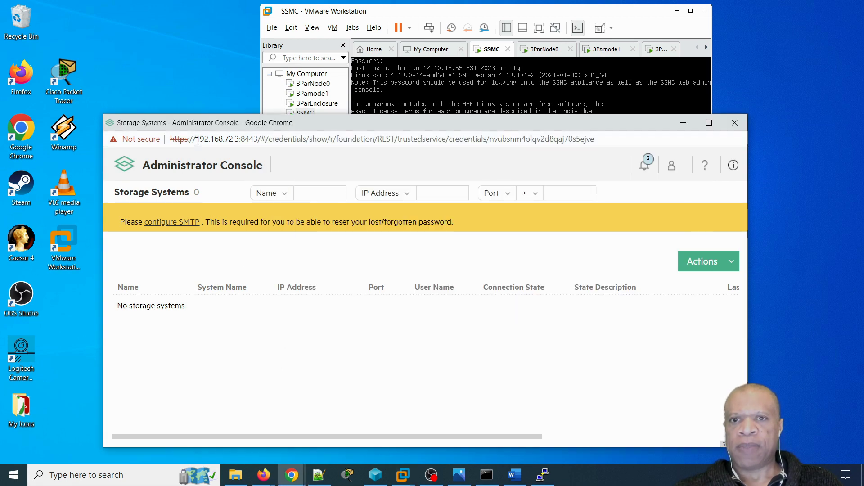
# - Highlight the appliance address 192.168.72.3 in the URL, then return to the SSMC VM console
pyautogui.moveTo(198, 141); pyautogui.dragTo(241, 138)
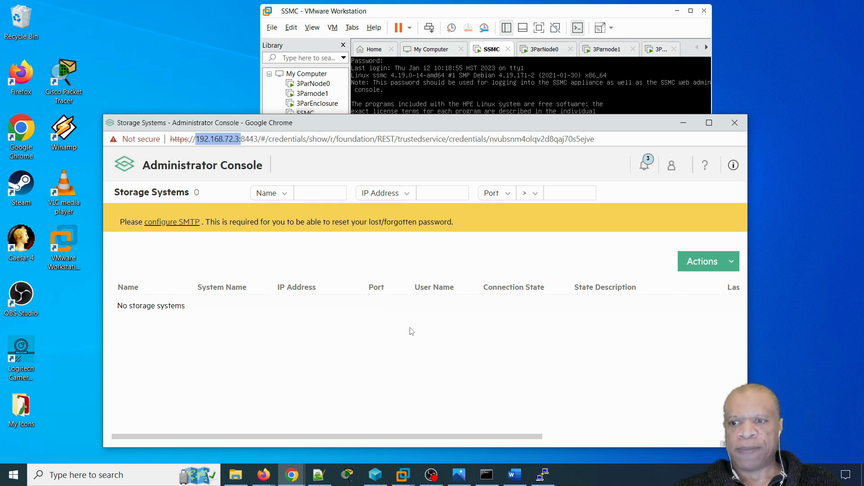
pyautogui.click(487, 475)
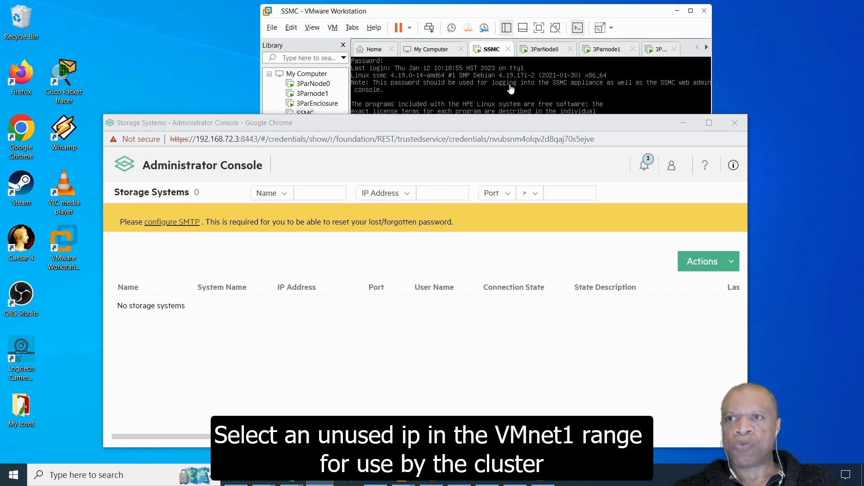
pyautogui.click(486, 14)
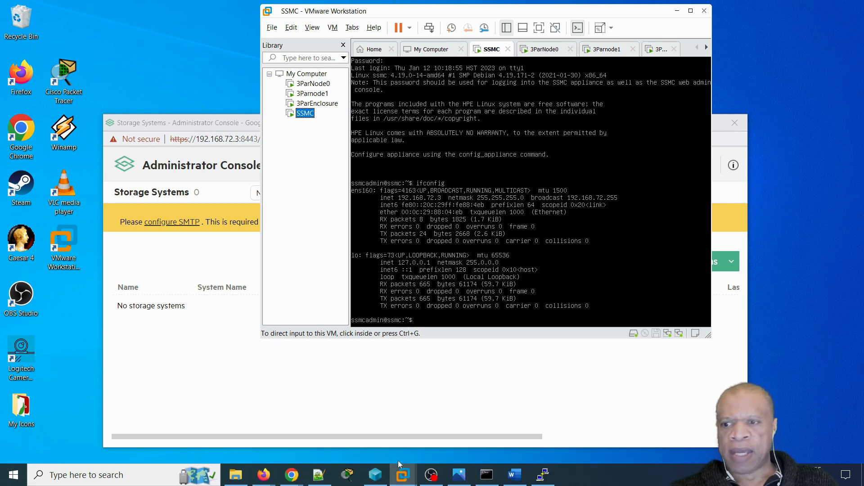
# - Review the successful ping to 192.168.72.20 in Command Prompt, then return to the browser
pyautogui.click(487, 482)
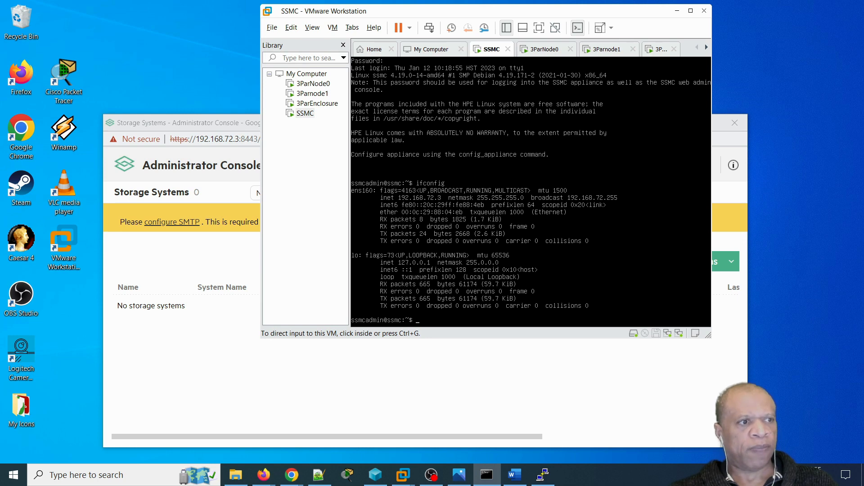
pyautogui.moveTo(221, 146); pyautogui.dragTo(297, 116)
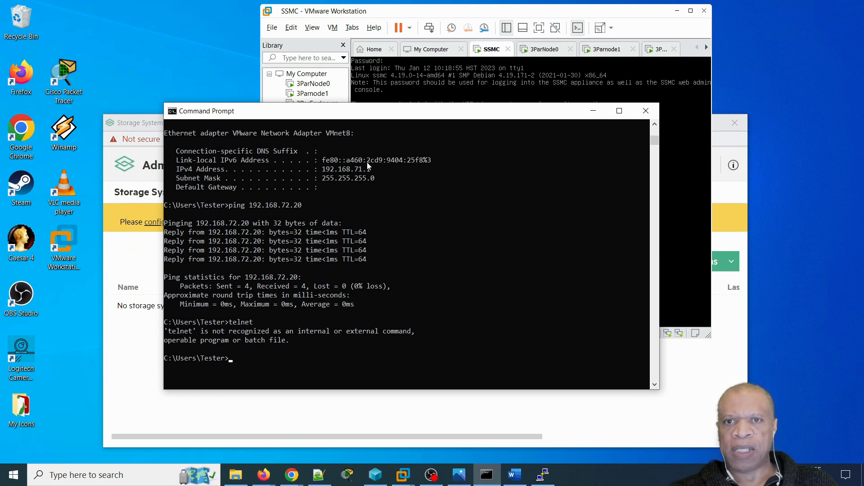
pyautogui.moveTo(349, 116); pyautogui.dragTo(359, 134)
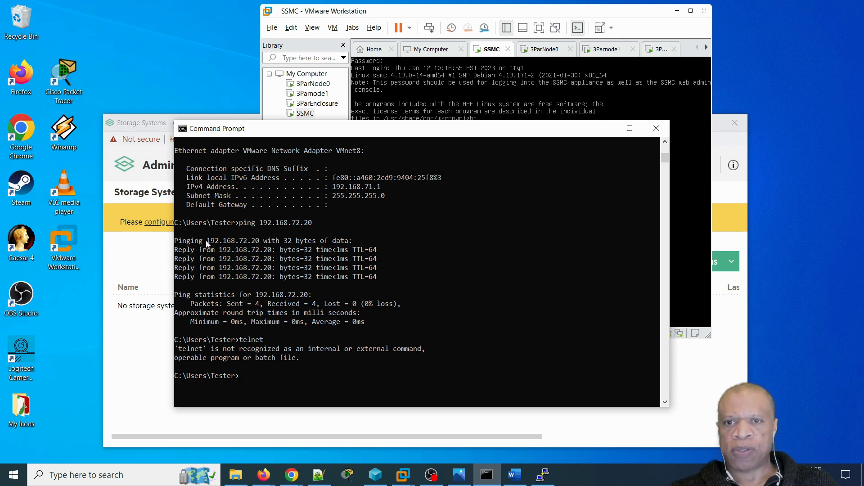
pyautogui.moveTo(176, 242); pyautogui.dragTo(381, 277)
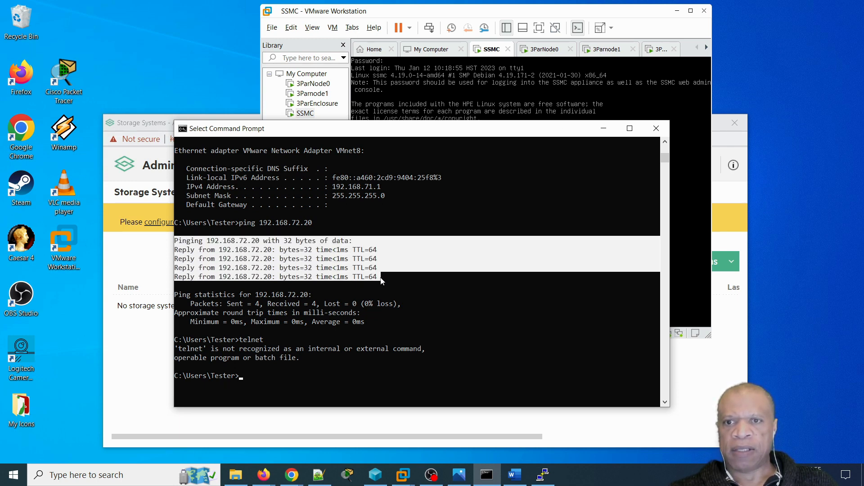
pyautogui.moveTo(239, 222); pyautogui.dragTo(381, 281)
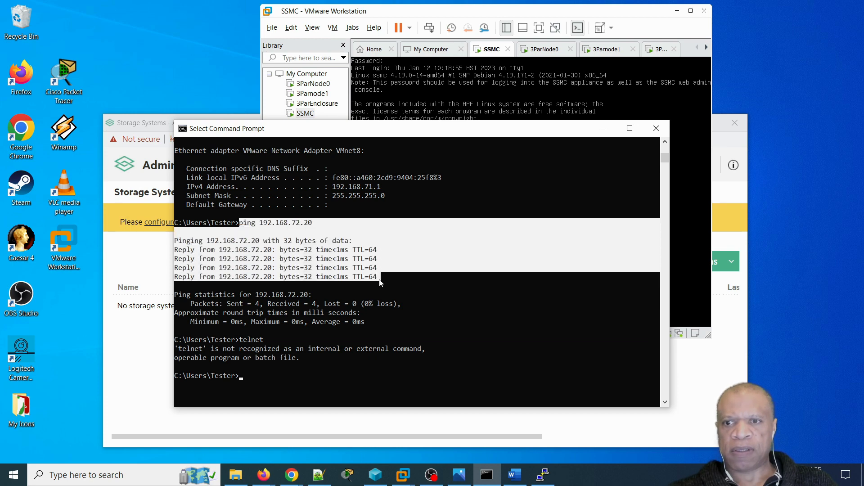
pyautogui.click(298, 386)
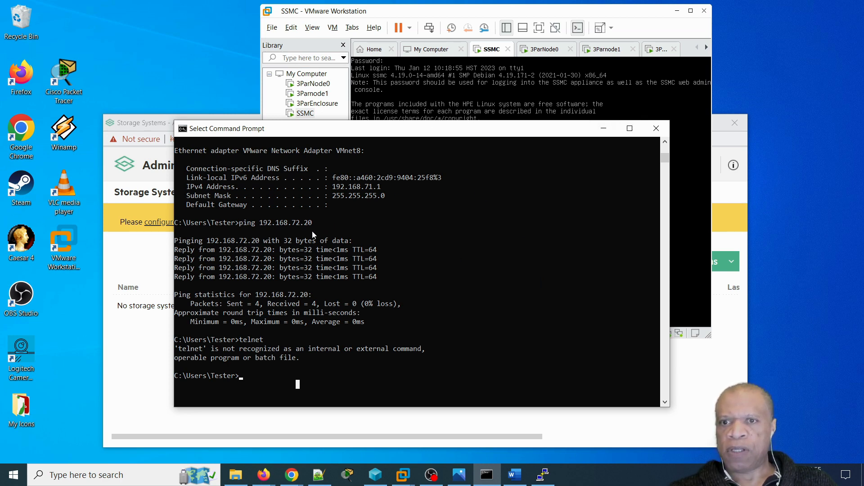
pyautogui.moveTo(256, 223); pyautogui.dragTo(324, 229)
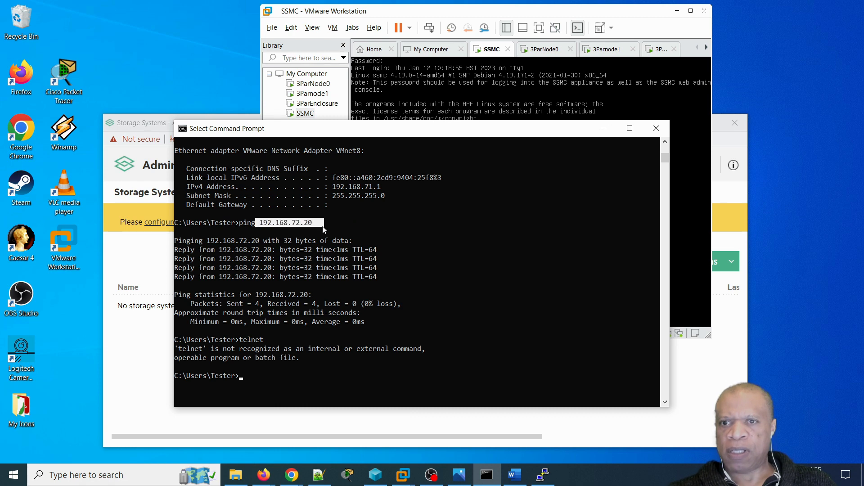
pyautogui.click(605, 130)
pyautogui.moveTo(196, 139); pyautogui.dragTo(241, 139)
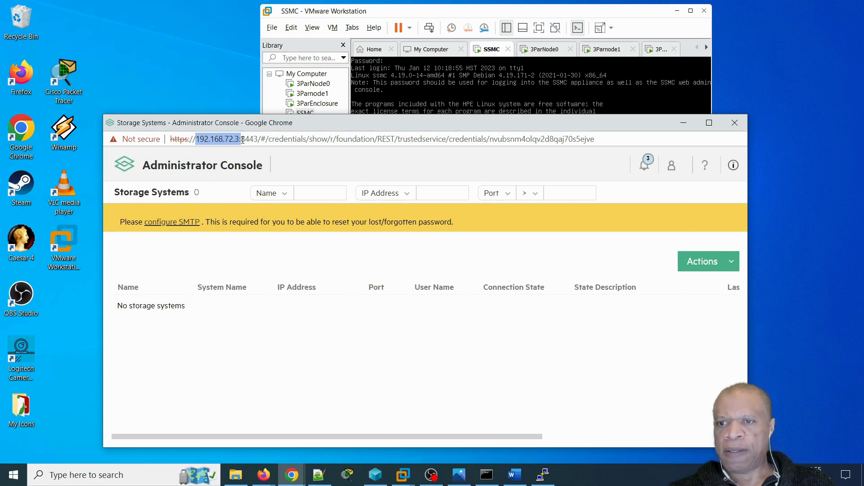
# - Add storage system 192.168.72.20 with user name 3paradm and its password, connecting on submit
pyautogui.click(487, 475)
pyautogui.moveTo(415, 133); pyautogui.dragTo(0, 133)
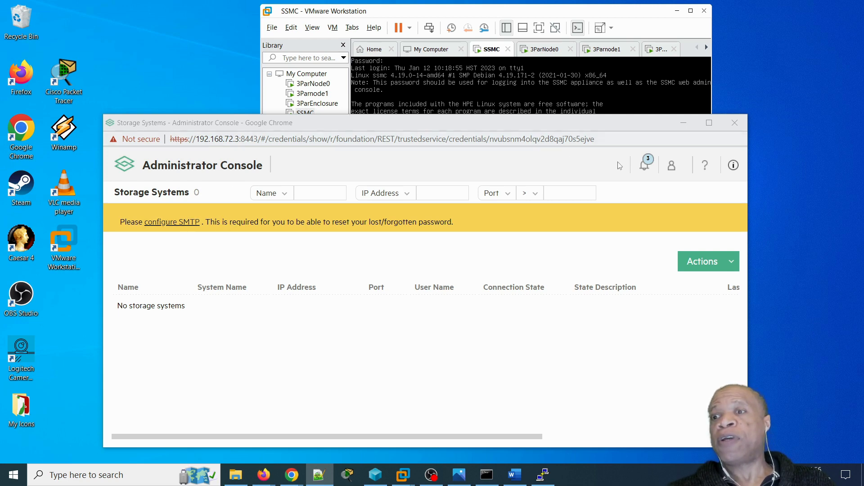
pyautogui.click(732, 266)
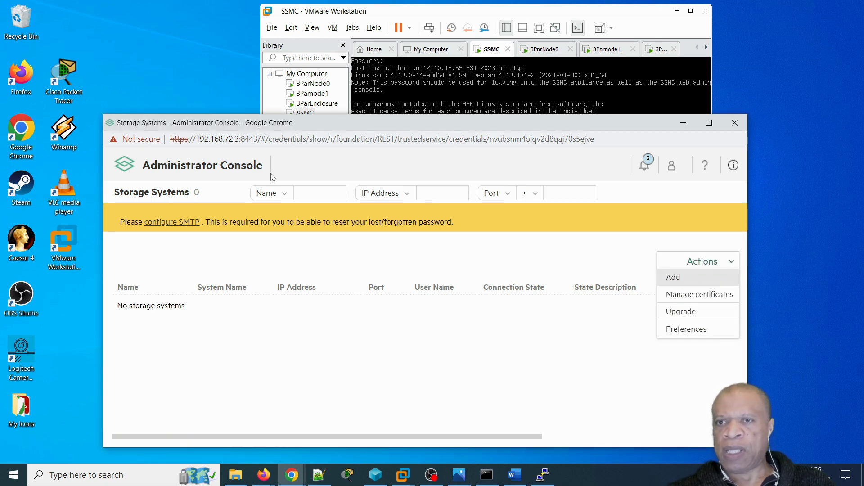
pyautogui.click(675, 278)
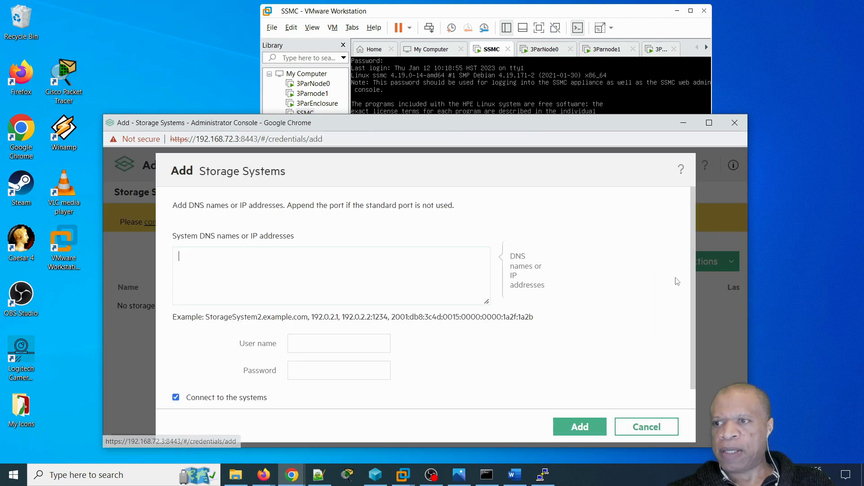
pyautogui.click(292, 266)
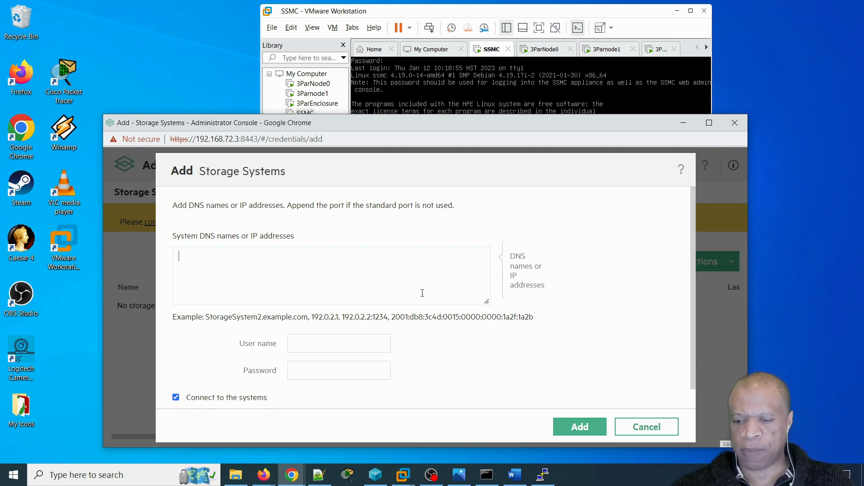
pyautogui.write('192.16')
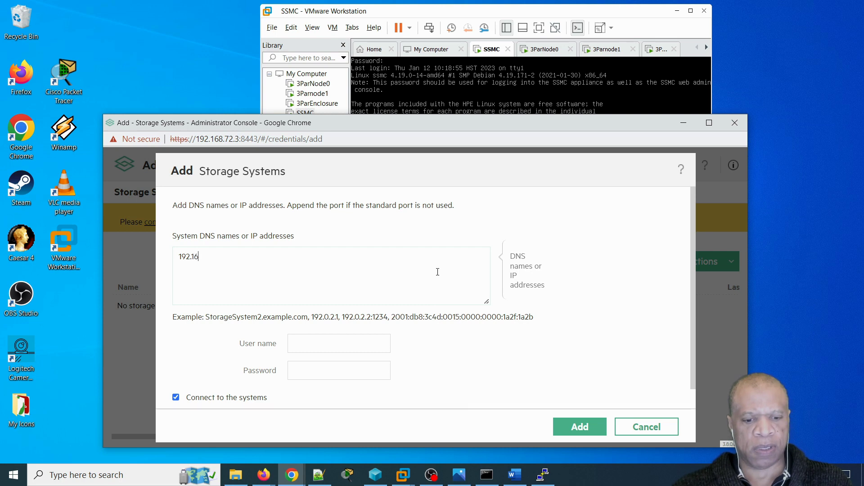
pyautogui.write('8.72')
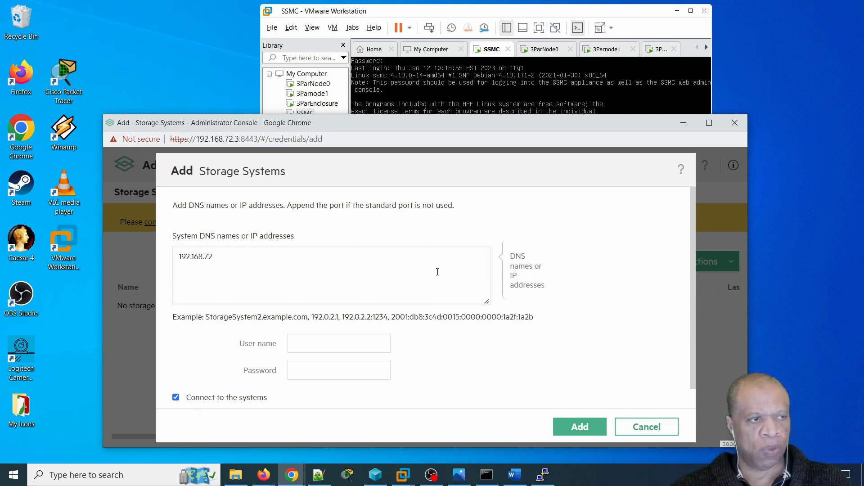
pyautogui.write('.20')
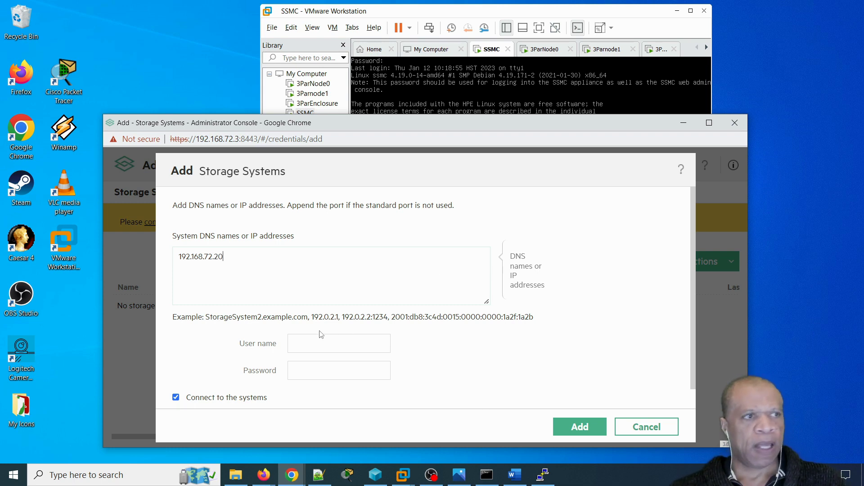
pyautogui.click(311, 342)
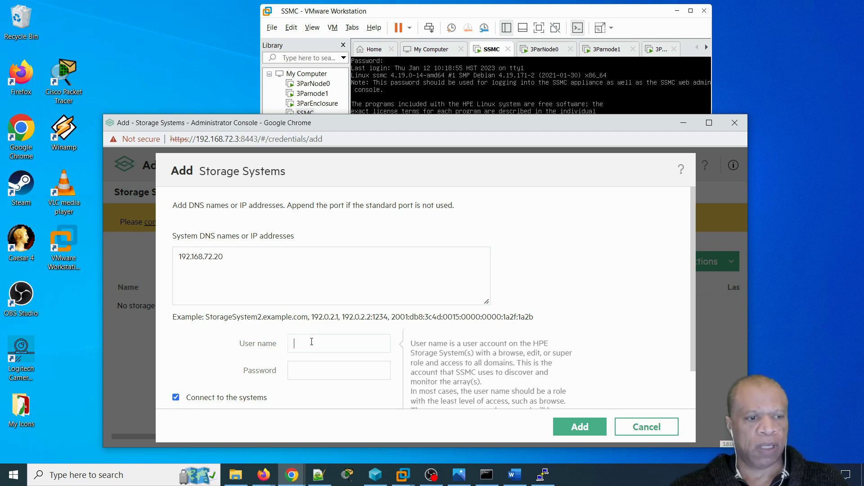
pyautogui.write('3paradm')
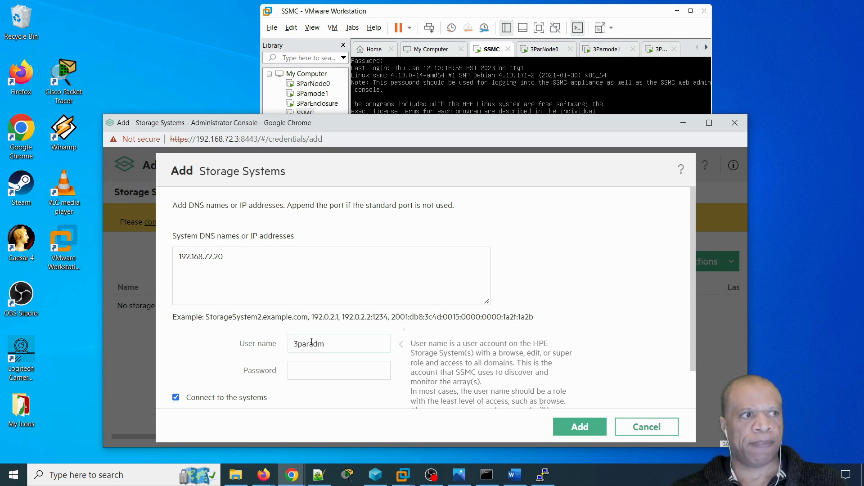
pyautogui.click(309, 370)
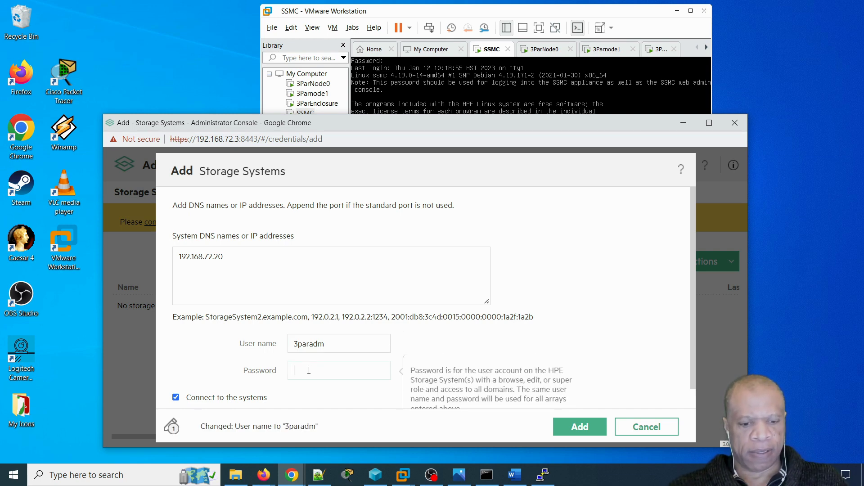
pyautogui.write('3p')
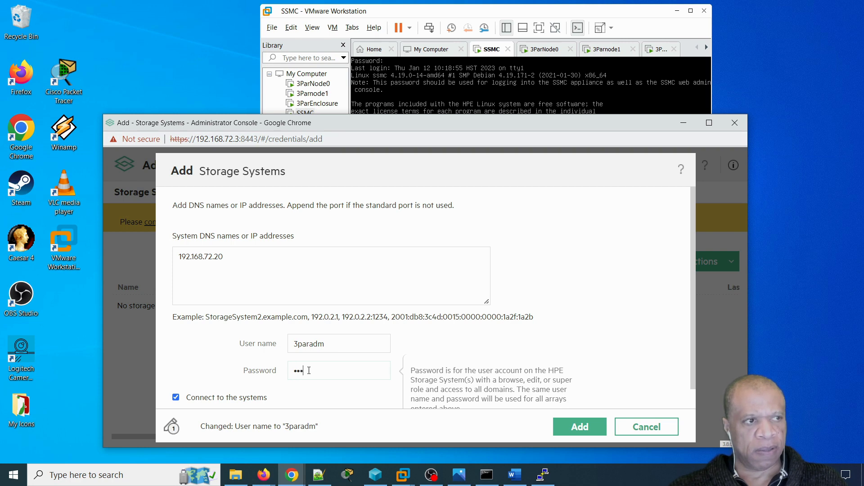
pyautogui.write('ar')
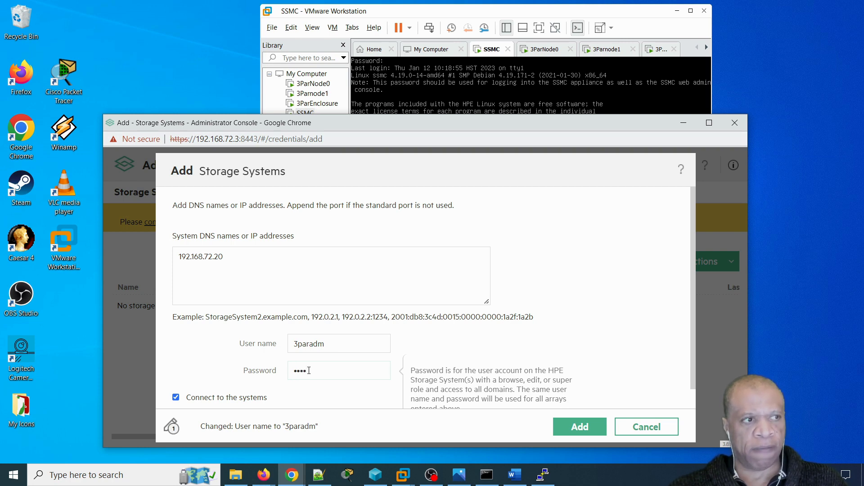
pyautogui.write('ad')
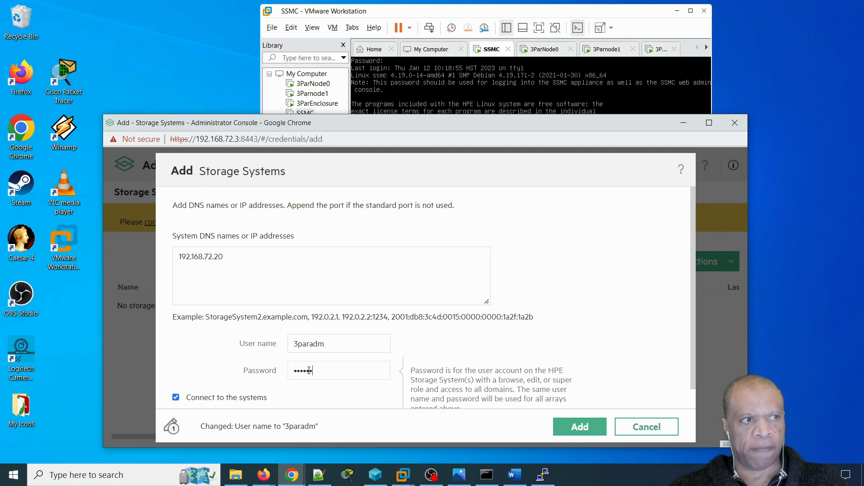
pyautogui.write('m')
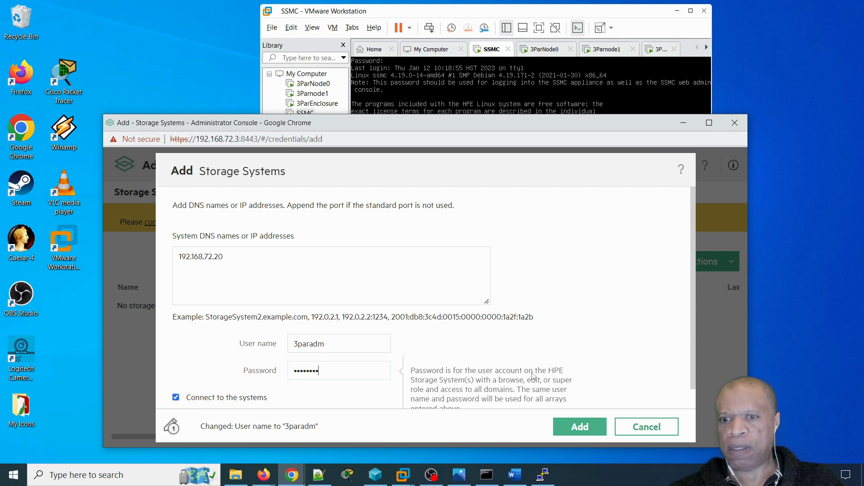
pyautogui.scroll(-1, 533, 375)
pyautogui.click(568, 427)
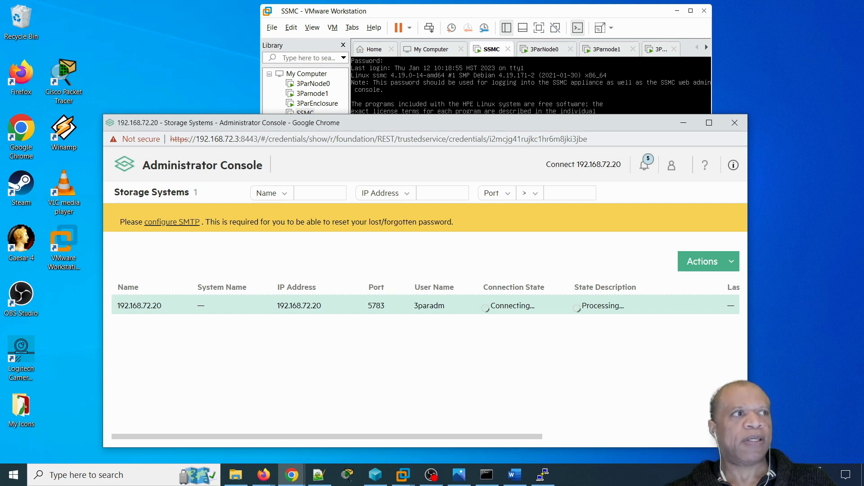
# - Make the Chrome window taller and wider to reveal the Last Connected column
pyautogui.hotkey('alt', 'Tab')
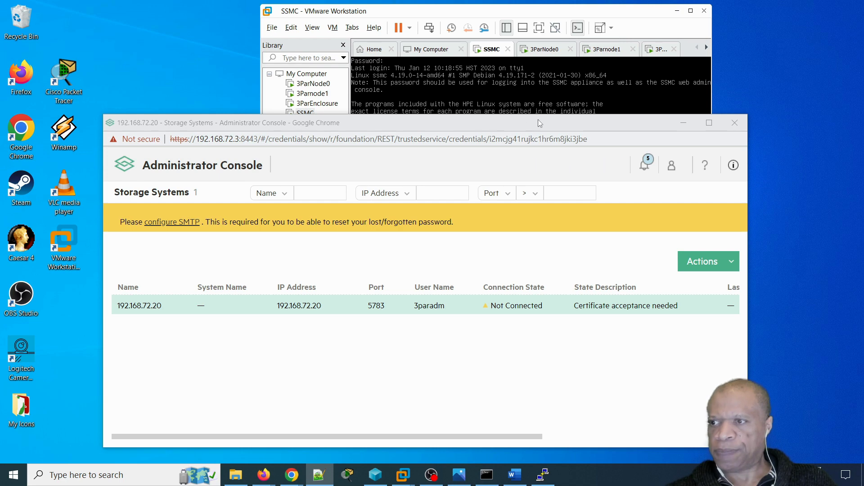
pyautogui.moveTo(529, 115); pyautogui.dragTo(528, 50)
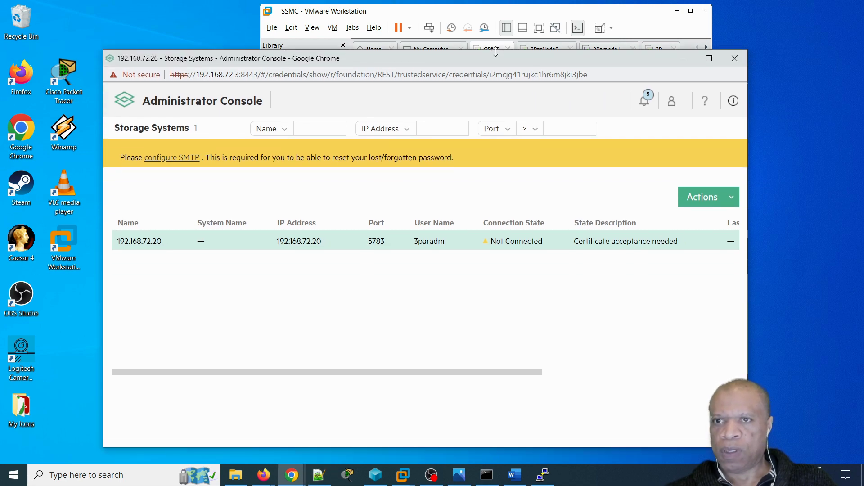
pyautogui.moveTo(747, 315); pyautogui.dragTo(805, 315)
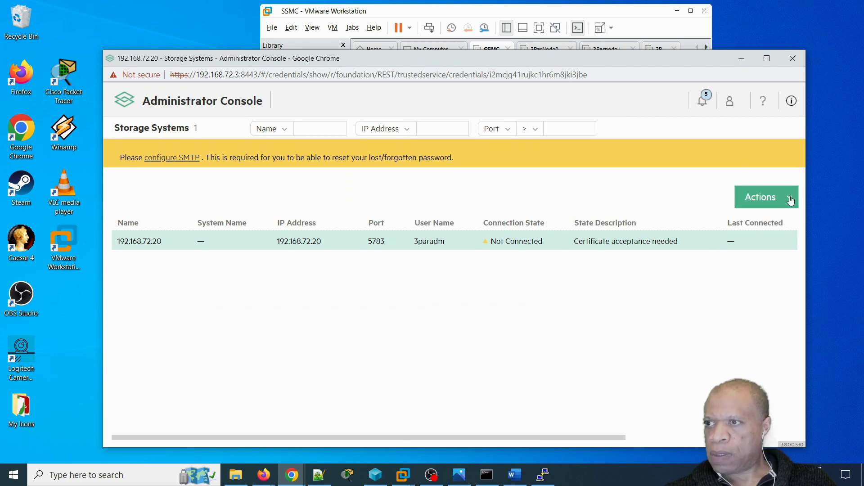
# - Accept and cache the 192.168.72.20 certificate, then verify it shows Connected as 3parlab
pyautogui.click(790, 198)
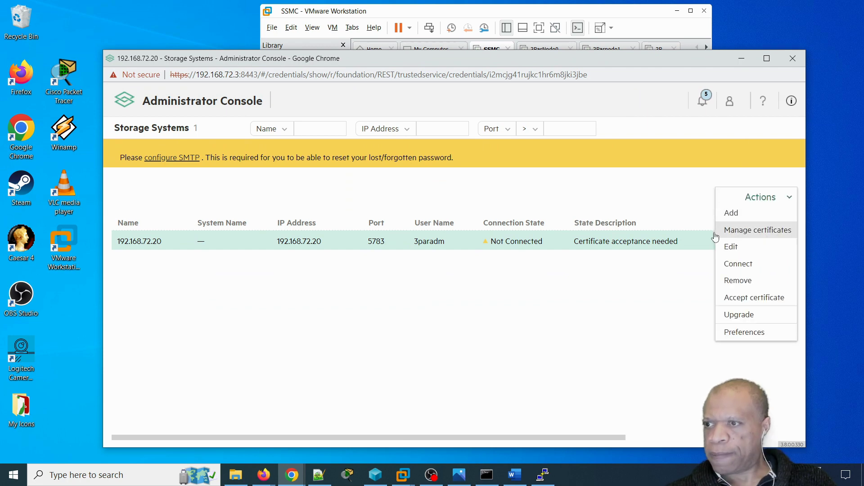
pyautogui.click(750, 298)
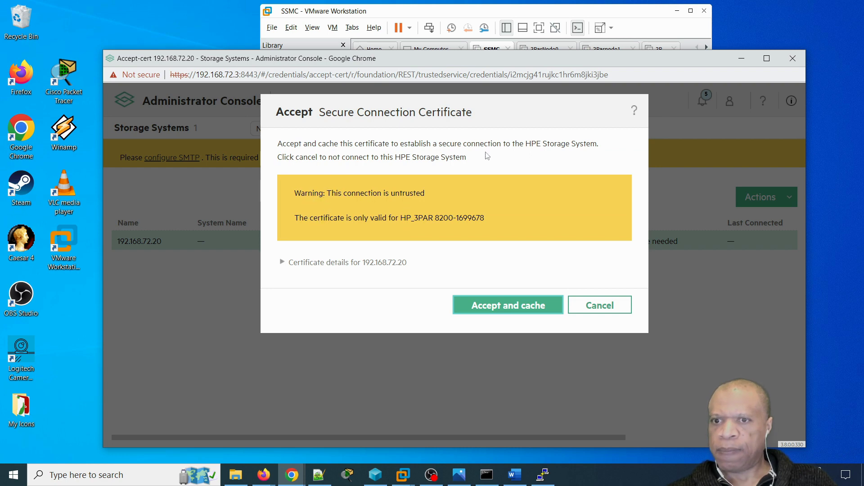
pyautogui.click(519, 310)
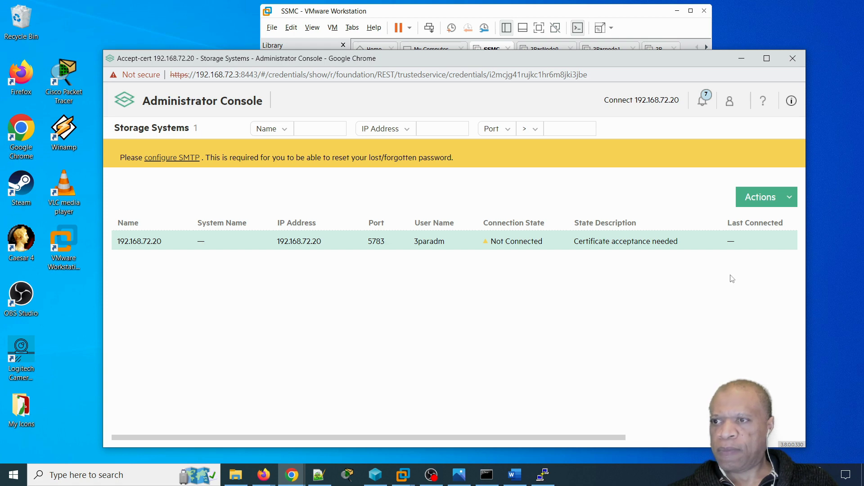
pyautogui.click(789, 199)
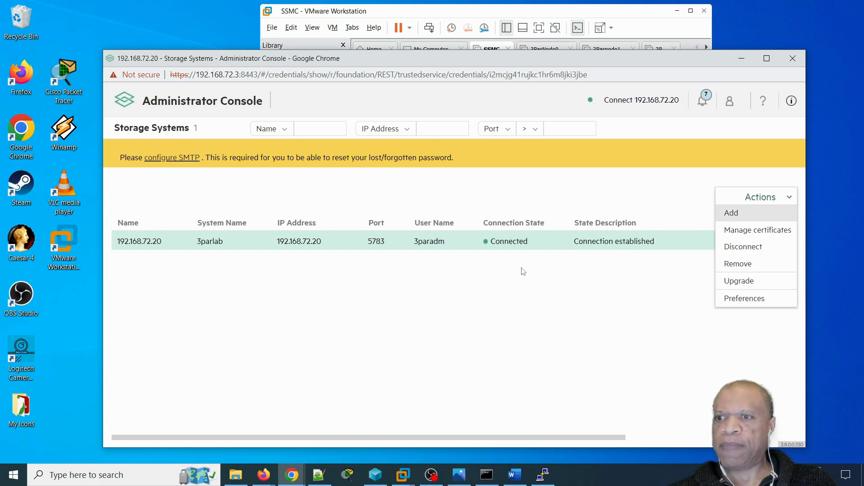
pyautogui.click(619, 276)
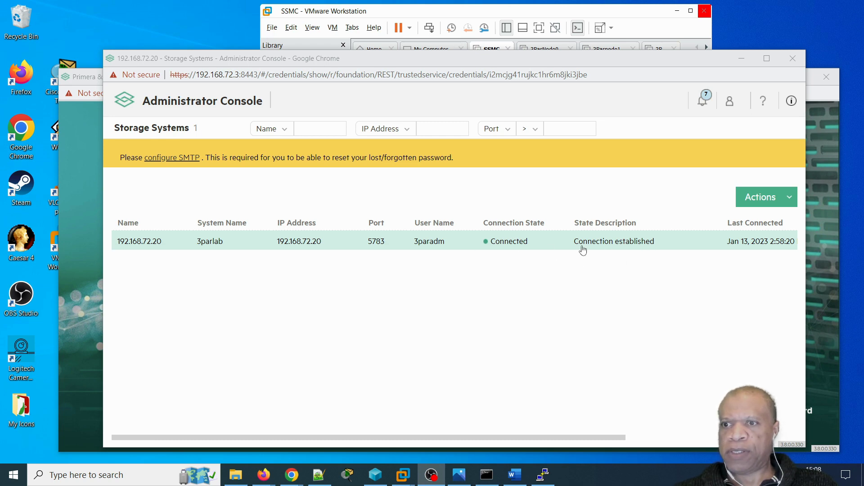
# - Log in to Primera & 3PAR SSMC as 3paradm with the array admin password
pyautogui.click(81, 156)
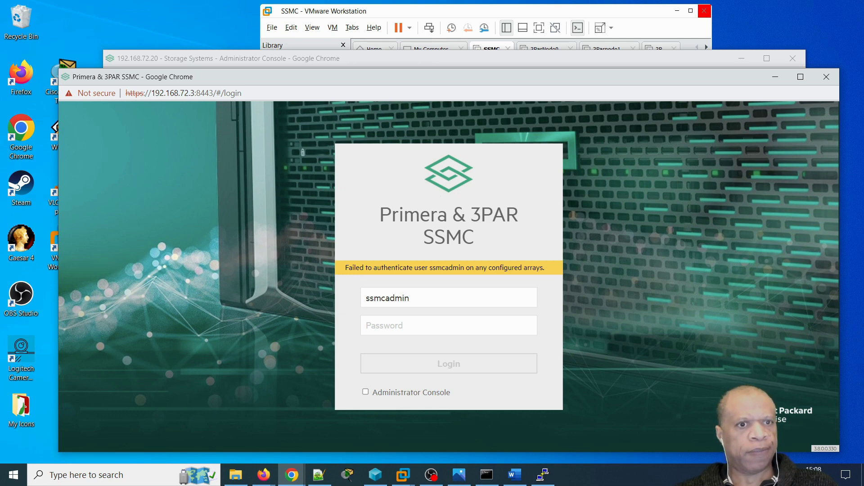
pyautogui.hotkey('alt', 'Tab')
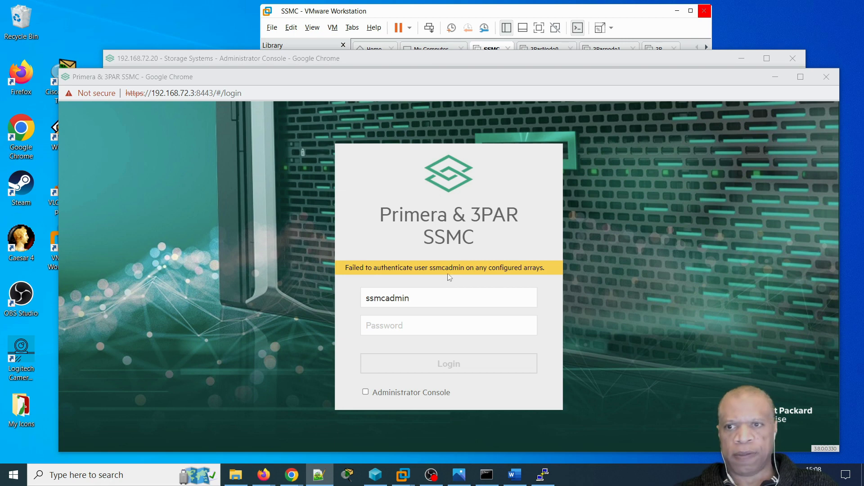
pyautogui.moveTo(428, 298); pyautogui.dragTo(338, 298)
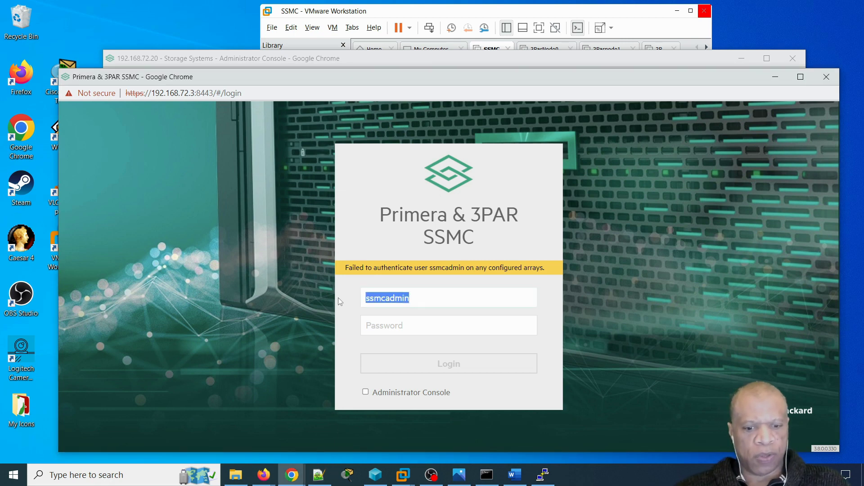
pyautogui.write('3par')
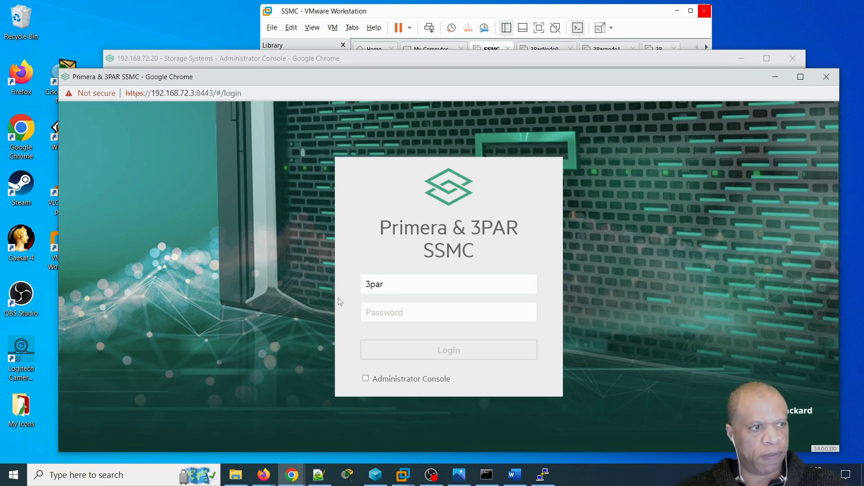
pyautogui.write('adm')
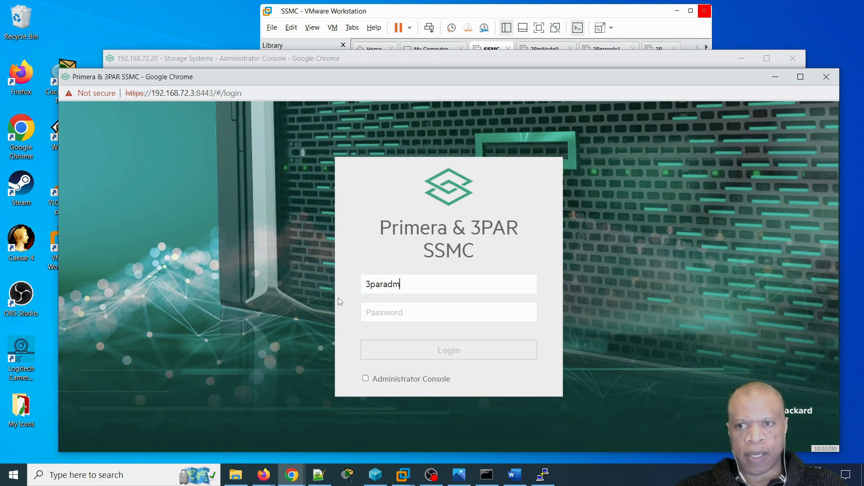
pyautogui.click(381, 313)
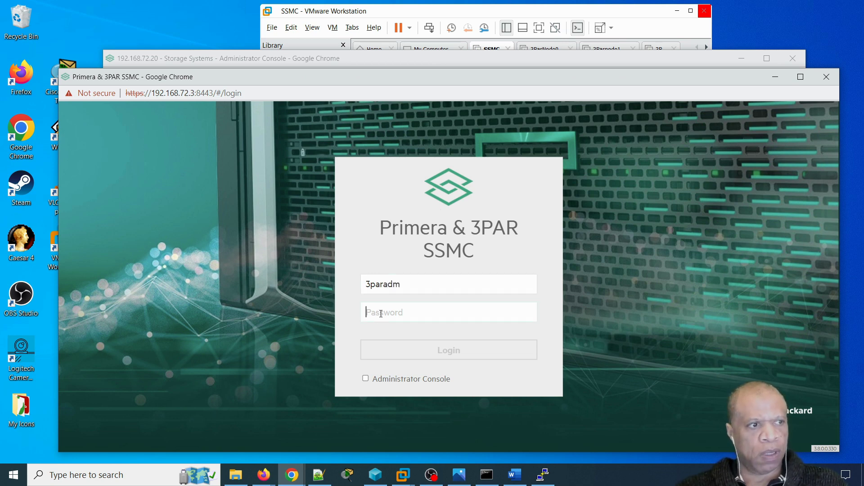
pyautogui.write('3p')
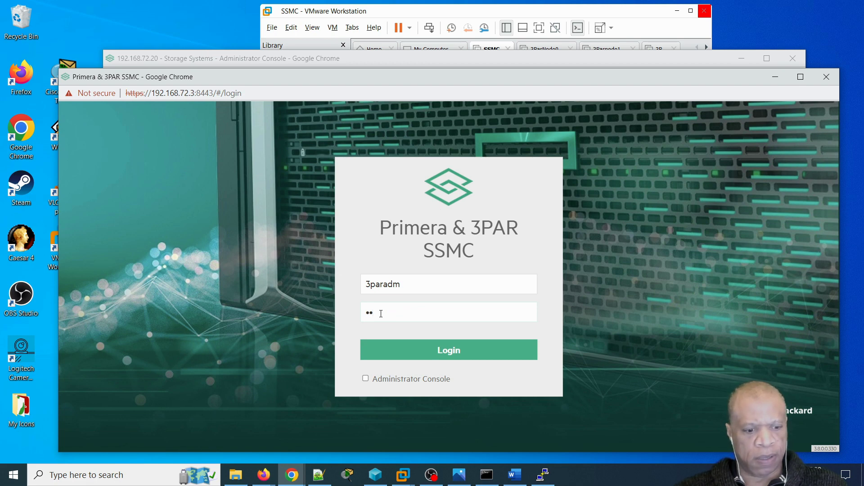
pyautogui.write('a')
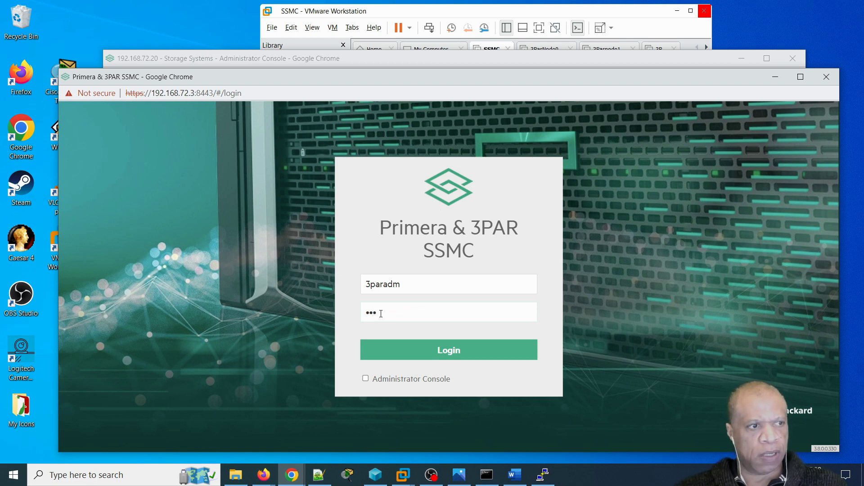
pyautogui.write('rda')
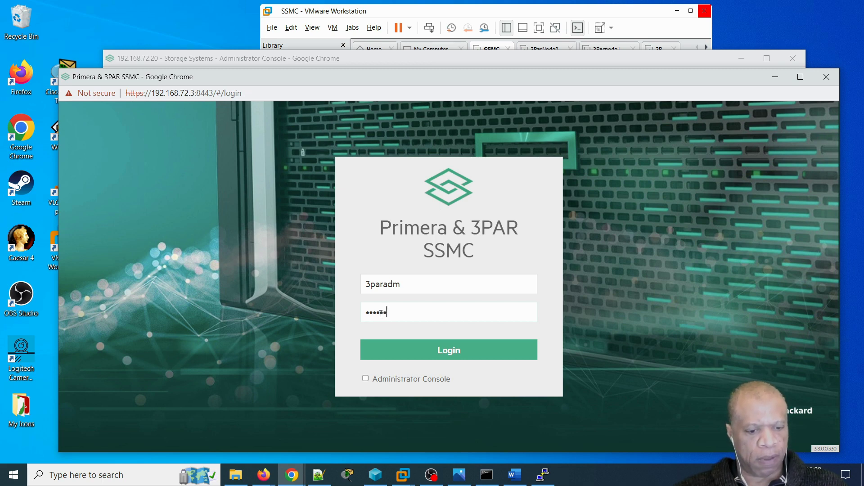
pyautogui.write('ta')
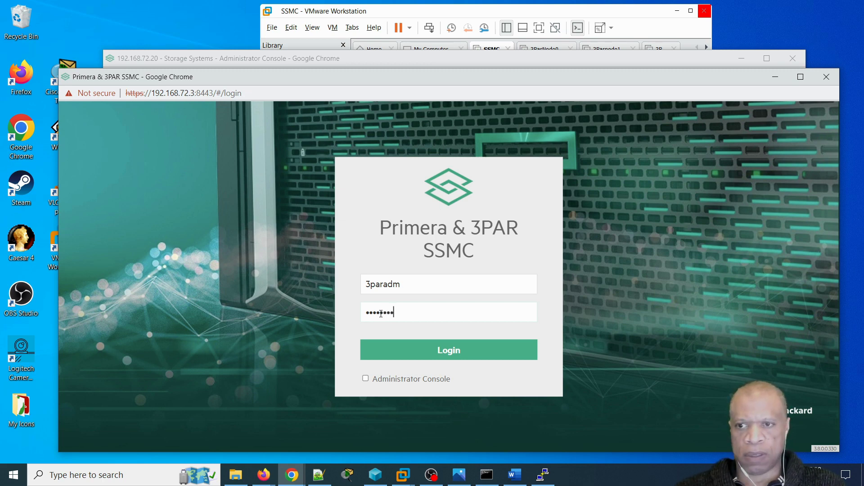
pyautogui.click(427, 353)
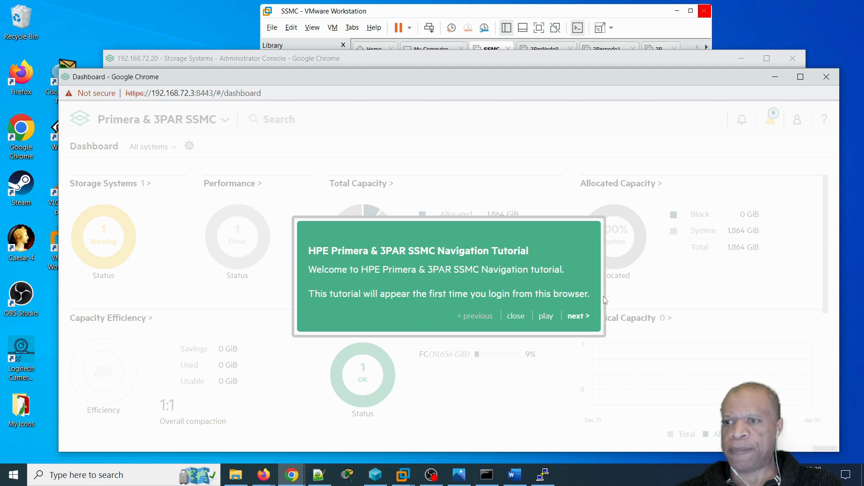
# - Close the Navigation Tutorial and scroll the dashboard to review 19,656 GiB capacity, 9% allocated, one Warning system
pyautogui.click(517, 317)
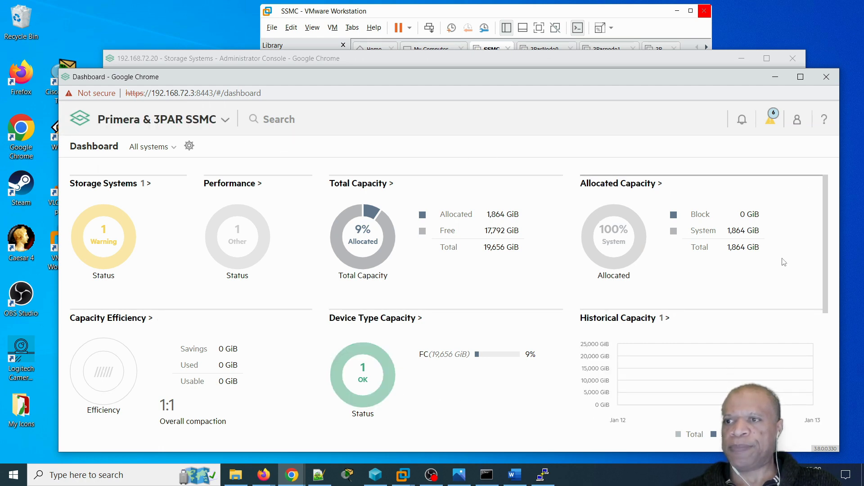
pyautogui.scroll(-4, 663, 324)
pyautogui.scroll(-2, 664, 324)
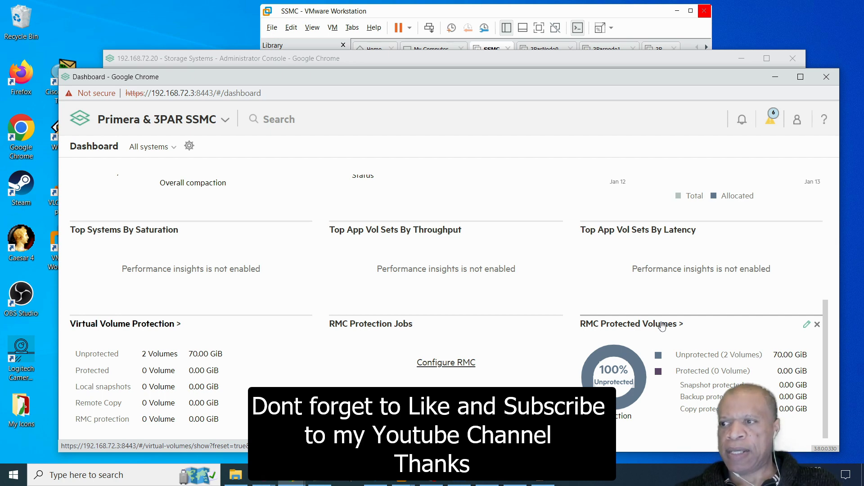
pyautogui.scroll(4, 663, 327)
pyautogui.scroll(2, 663, 325)
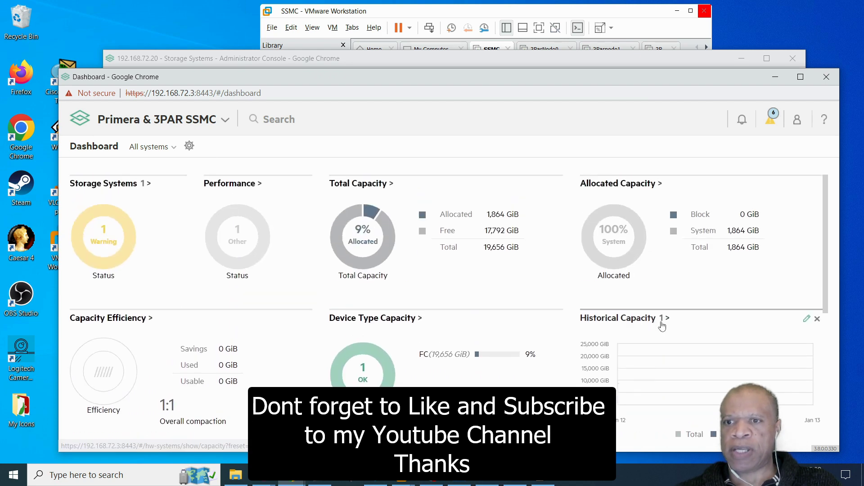